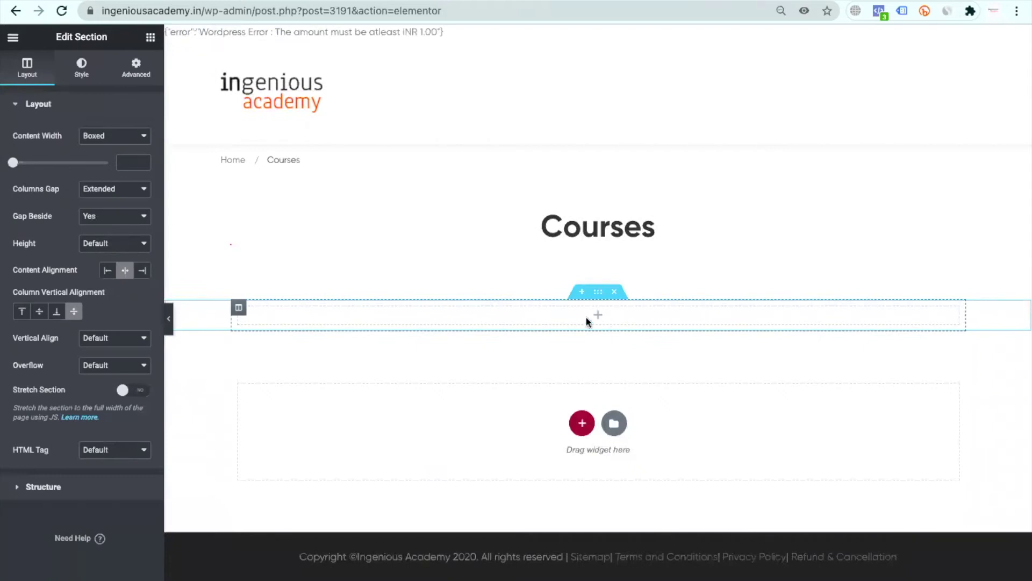
{"action": "left_click", "coordinate": [600, 319]}
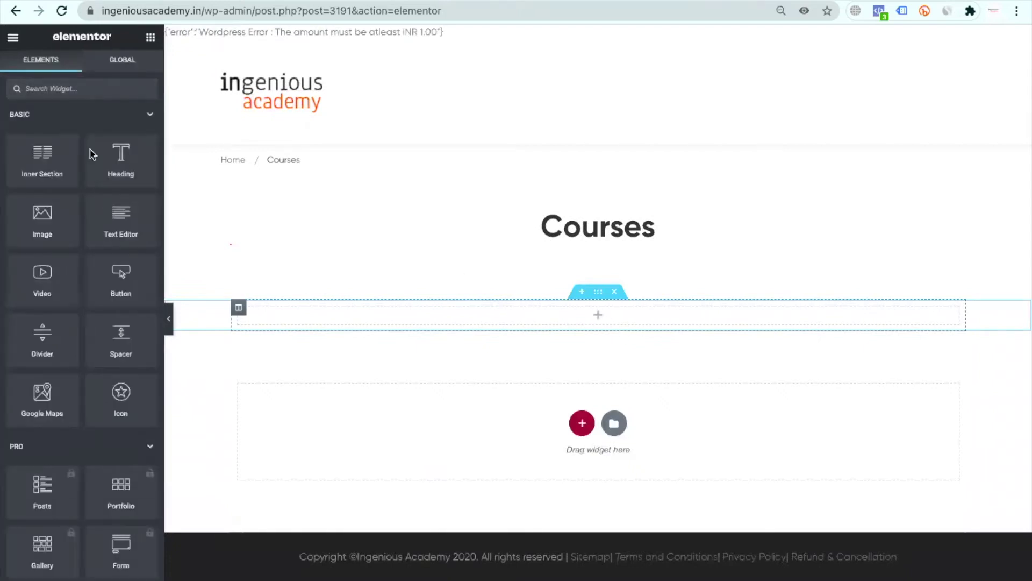
{"action": "type", "text": "slide"}
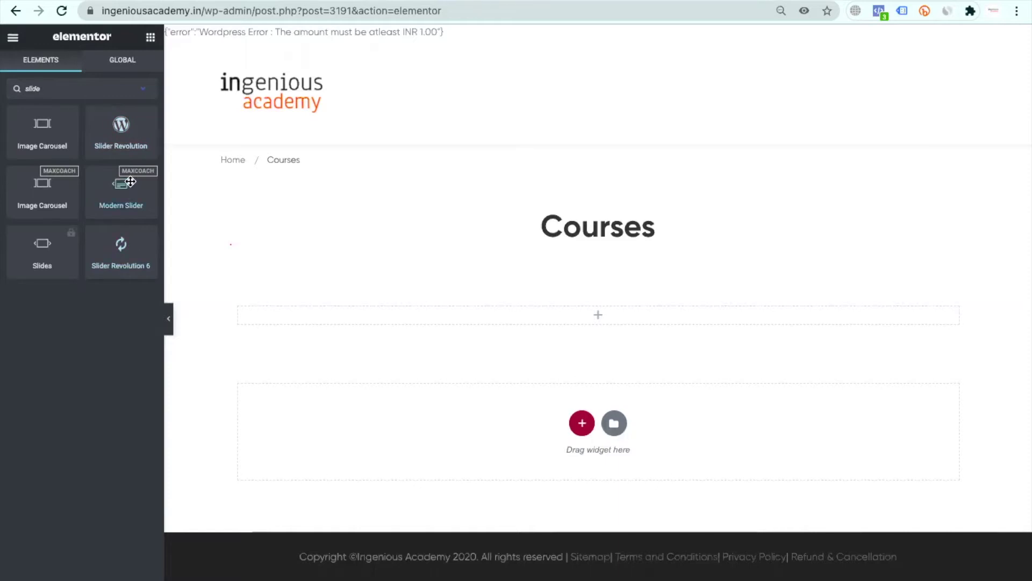
{"action": "left_click_drag", "start_coordinate": [121, 247], "coordinate": [577, 306]}
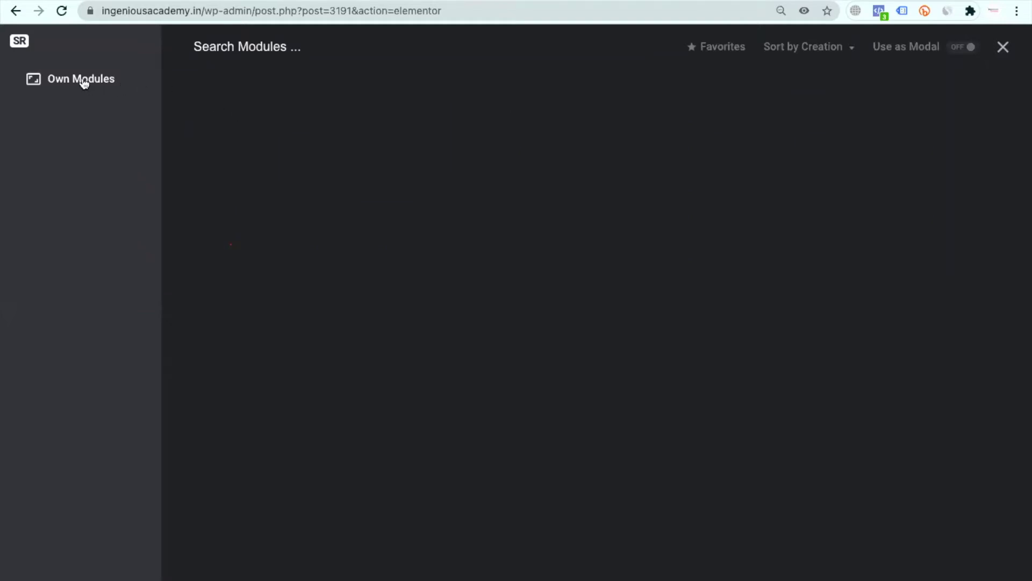
{"action": "left_click", "coordinate": [1006, 50]}
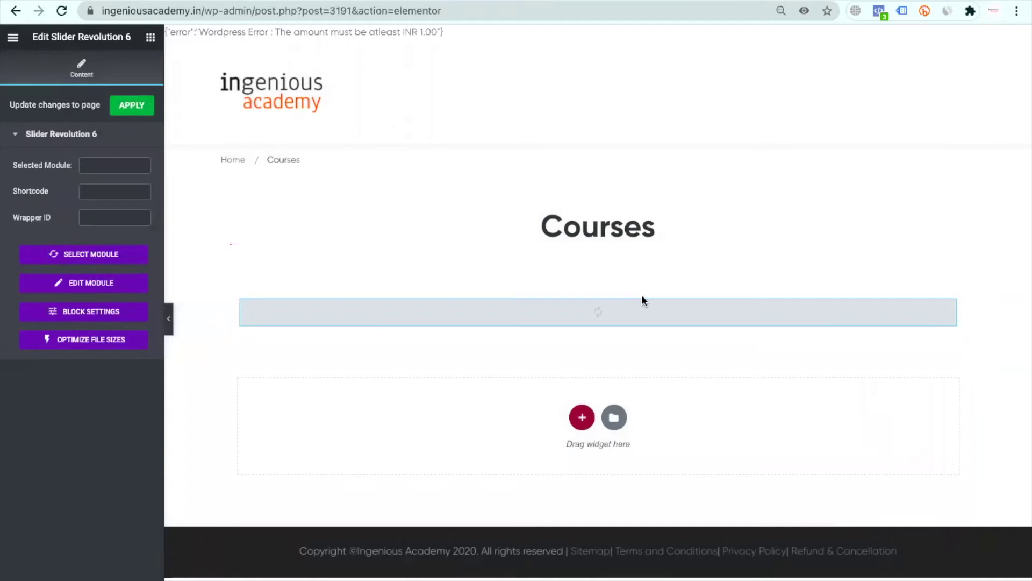
{"action": "left_click", "coordinate": [617, 293]}
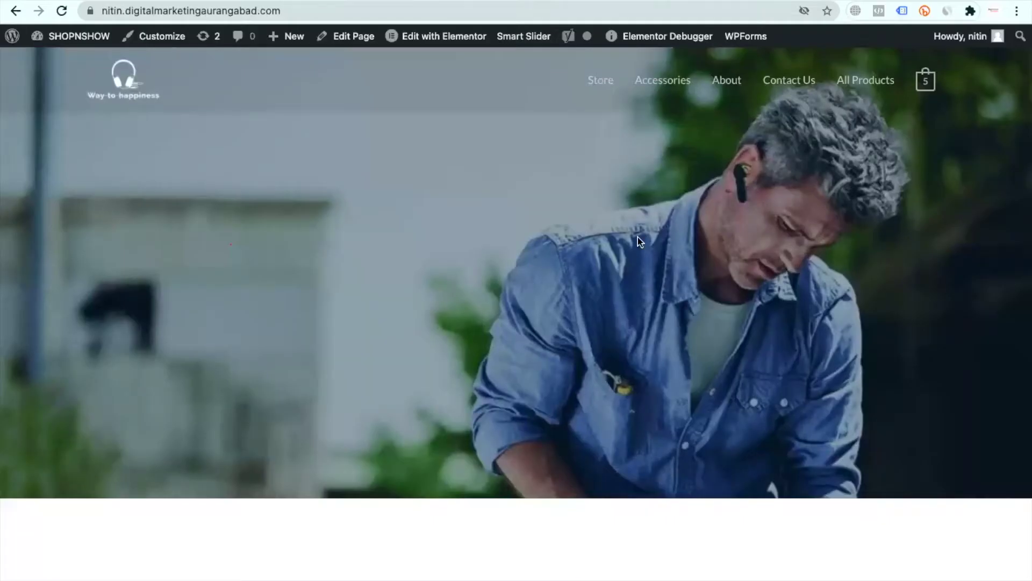
Look over the SHOPNSHOW home page, Flipkart's sewing machine listing and the product sections on the Flipkart home page.
{"action": "scroll", "coordinate": [640, 242], "scroll_direction": "down", "scroll_amount": 10}
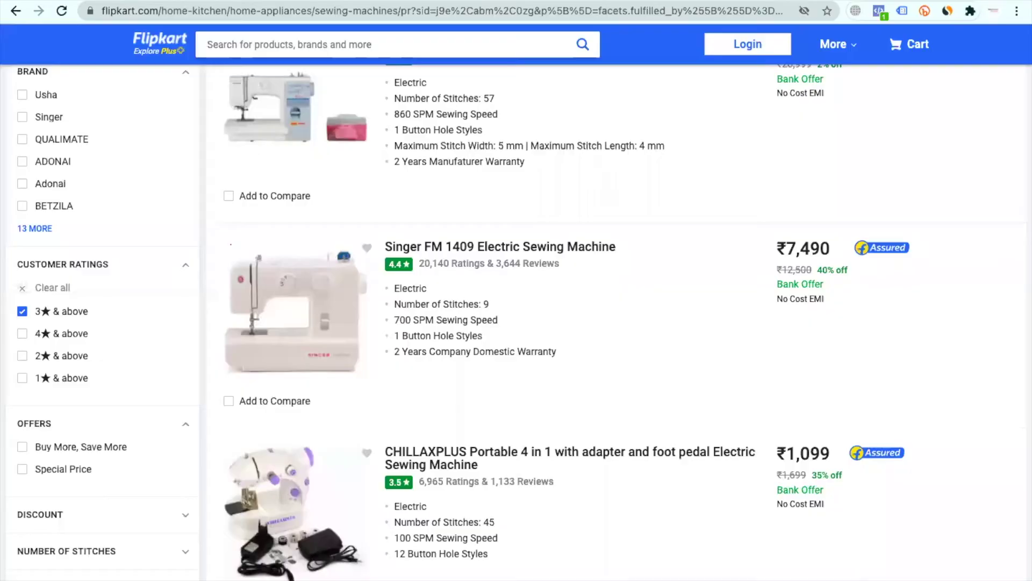
{"action": "scroll", "coordinate": [652, 267], "scroll_direction": "down", "scroll_amount": 5}
{"action": "scroll", "coordinate": [652, 267], "scroll_direction": "up", "scroll_amount": 15}
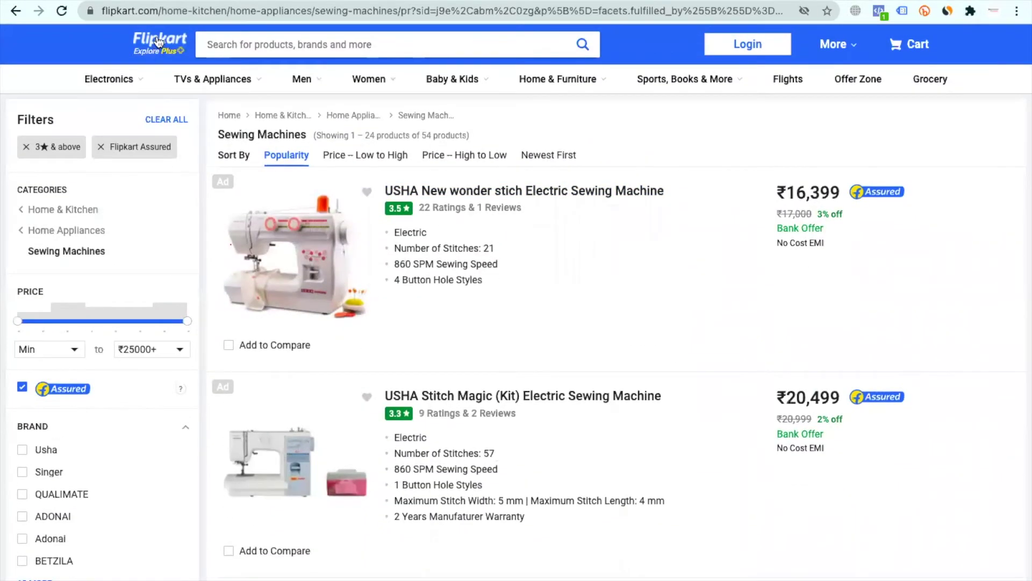
{"action": "left_click", "coordinate": [160, 44]}
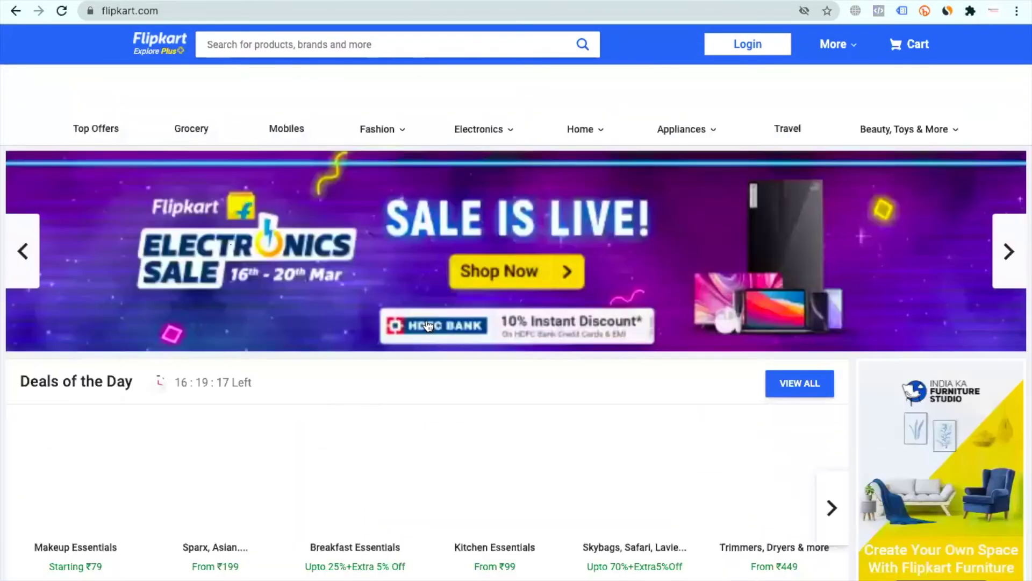
{"action": "scroll", "coordinate": [673, 440], "scroll_direction": "down", "scroll_amount": 3}
{"action": "scroll", "coordinate": [673, 440], "scroll_direction": "down", "scroll_amount": 20}
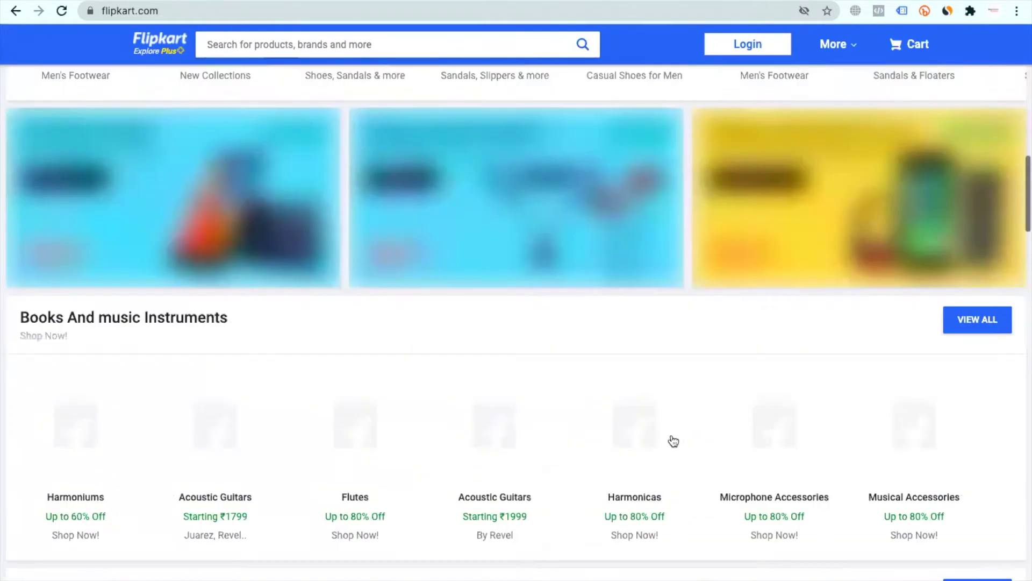
{"action": "scroll", "coordinate": [673, 440], "scroll_direction": "down", "scroll_amount": 8}
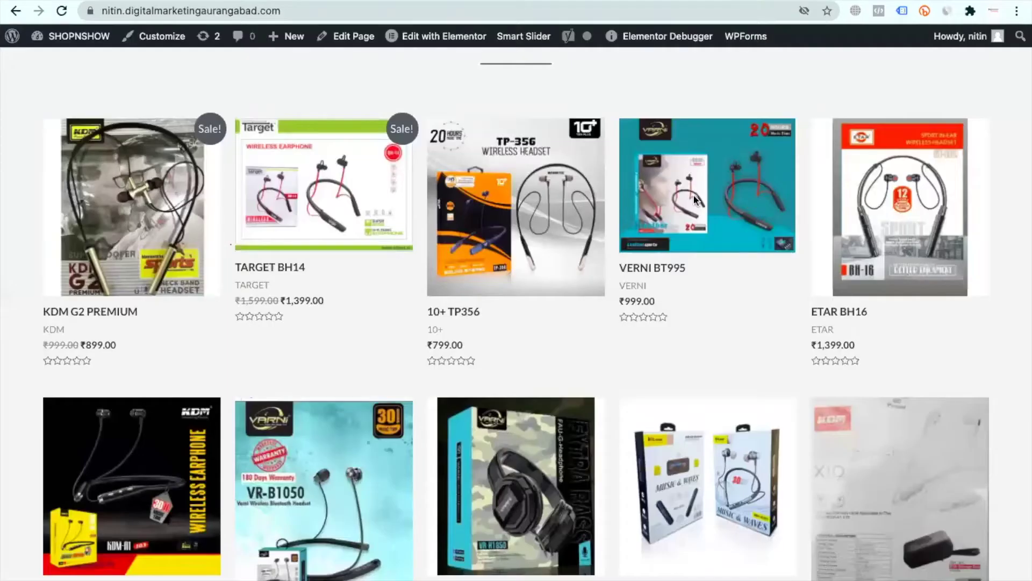
Look over the headphone product grid on the SHOPNSHOW home page and return to the Courses page editor.
{"action": "scroll", "coordinate": [607, 373], "scroll_direction": "down", "scroll_amount": 5}
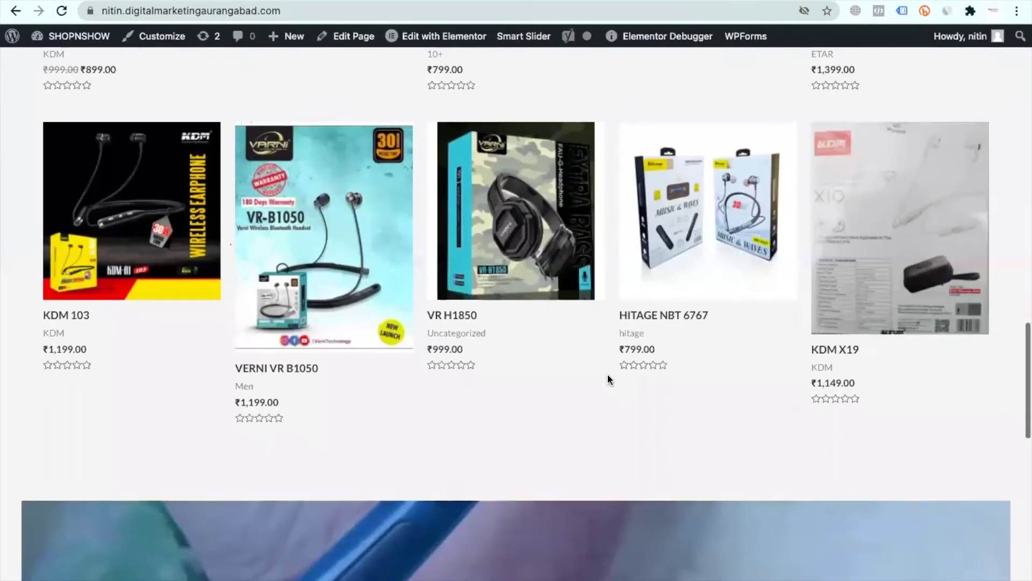
{"action": "scroll", "coordinate": [607, 373], "scroll_direction": "up", "scroll_amount": 4}
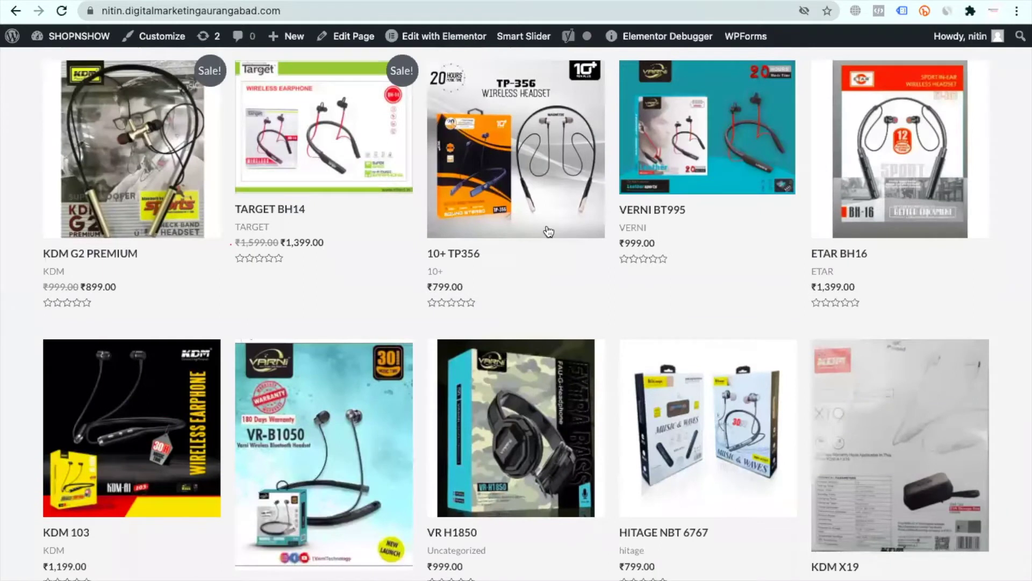
{"action": "left_click", "coordinate": [444, 36]}
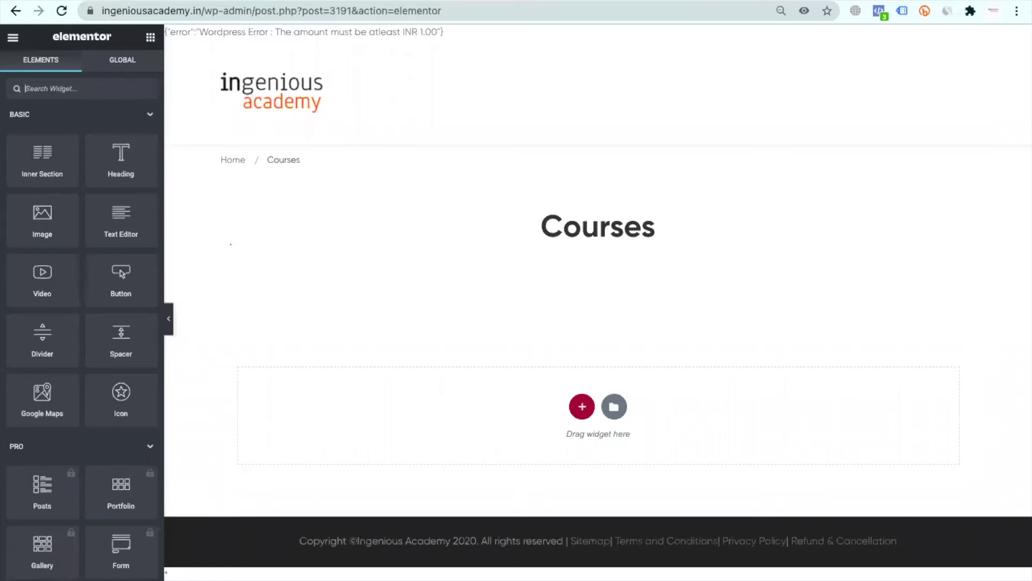
Sketch a framed layout of rectangles over the Courses page with the screen annotation tool and close the tool.
{"action": "mouse_move", "coordinate": [192, 8]}
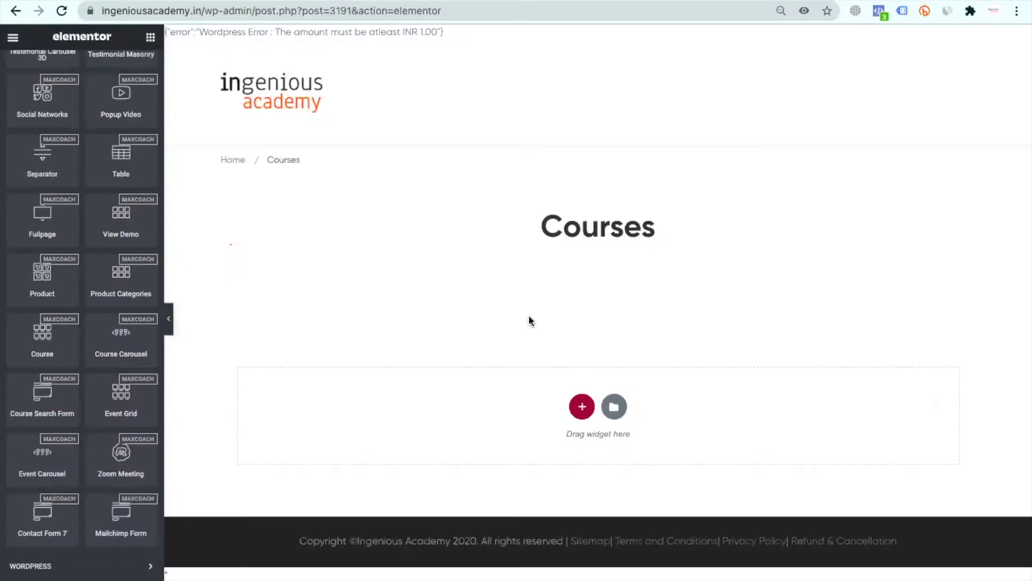
{"action": "key", "text": "super+space"}
{"action": "type", "text": "brush"}
{"action": "key", "text": "Return"}
{"action": "key", "text": "r"}
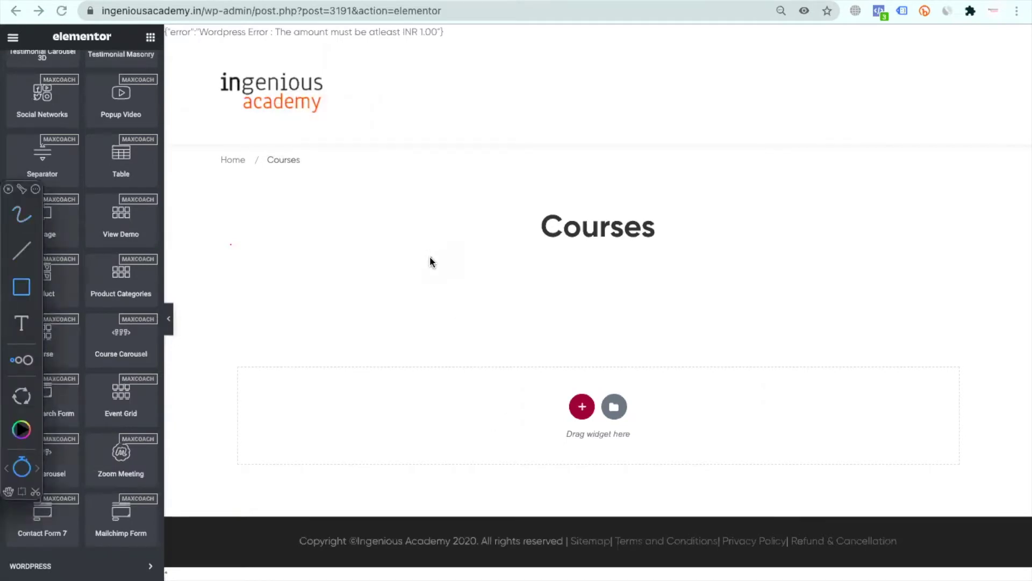
{"action": "mouse_move", "coordinate": [394, 200]}
{"action": "left_mouse_down"}
{"action": "mouse_move", "coordinate": [528, 355]}
{"action": "mouse_move", "coordinate": [550, 366]}
{"action": "left_mouse_up"}
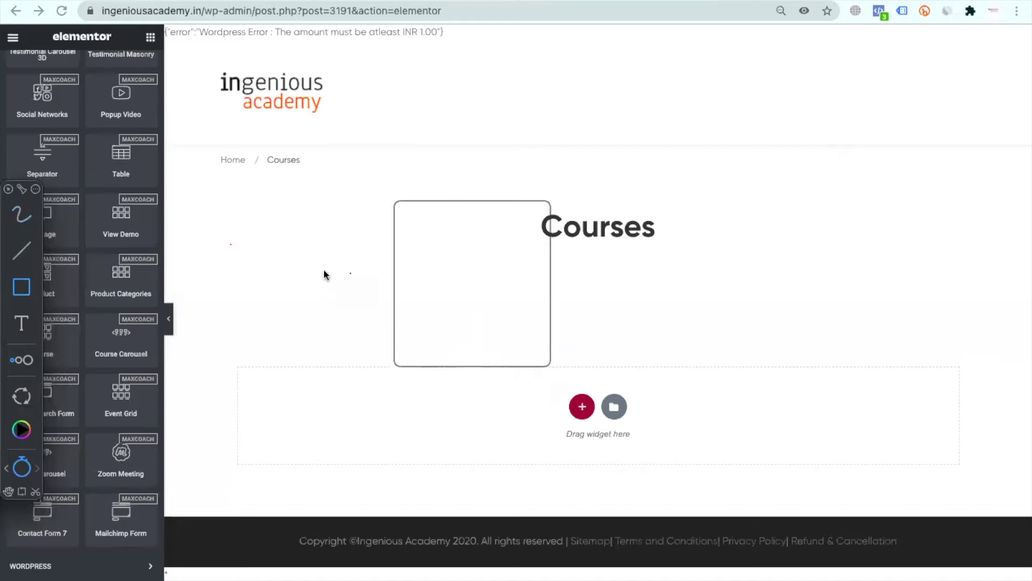
{"action": "mouse_move", "coordinate": [407, 233]}
{"action": "left_mouse_down"}
{"action": "mouse_move", "coordinate": [476, 261]}
{"action": "mouse_move", "coordinate": [532, 262]}
{"action": "left_mouse_up"}
{"action": "mouse_move", "coordinate": [412, 270]}
{"action": "left_mouse_down"}
{"action": "mouse_move", "coordinate": [431, 317]}
{"action": "mouse_move", "coordinate": [469, 319]}
{"action": "left_mouse_up"}
{"action": "left_click_drag", "start_coordinate": [479, 272], "coordinate": [539, 319]}
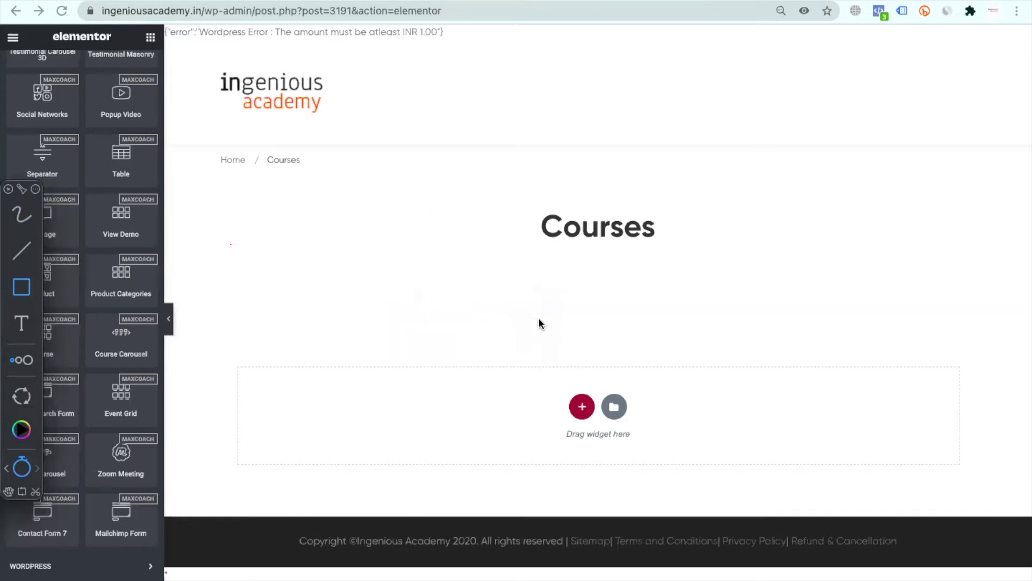
{"action": "key", "text": "Escape"}
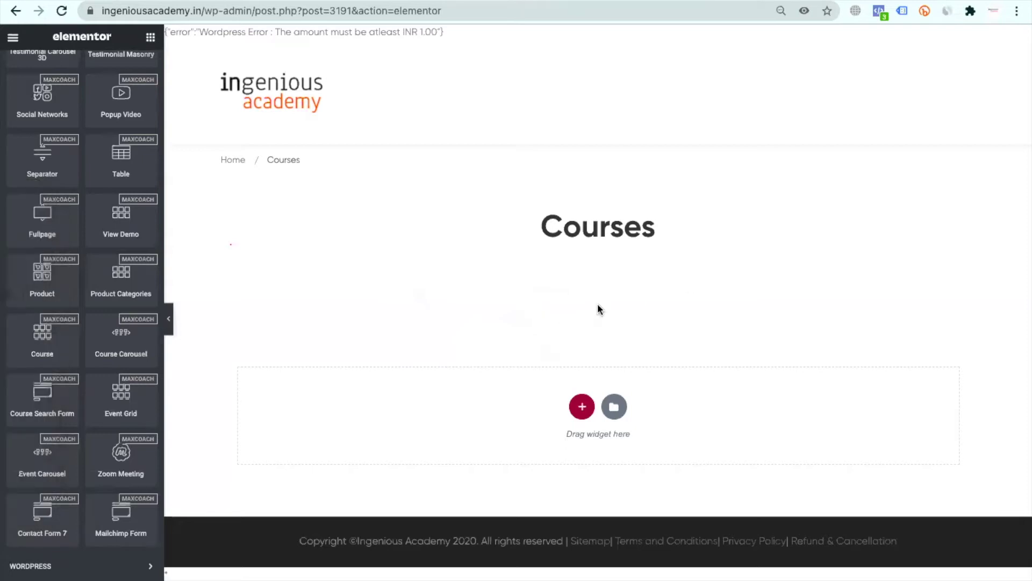
Start adding a section to the Courses page and look through the rotating banners on the Flipkart home page.
{"action": "left_click", "coordinate": [582, 407]}
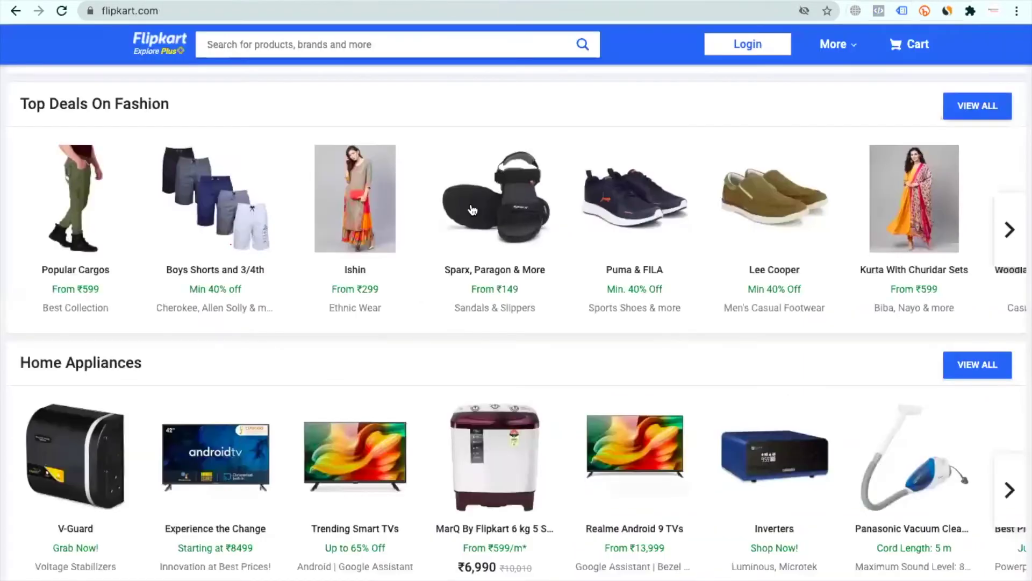
{"action": "scroll", "coordinate": [470, 210], "scroll_direction": "up", "scroll_amount": 2}
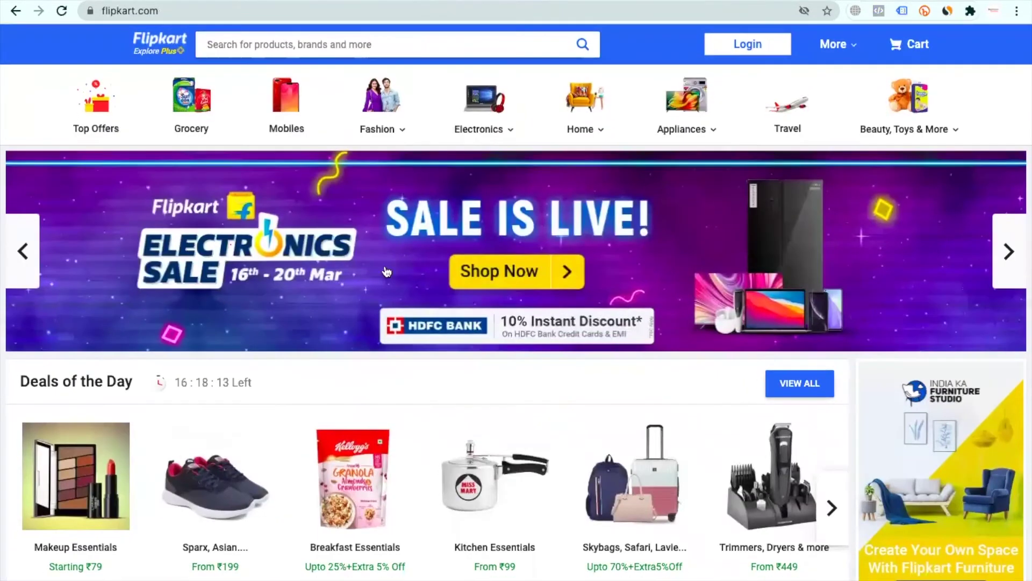
{"action": "left_click", "coordinate": [1004, 266]}
{"action": "left_click", "coordinate": [1005, 266]}
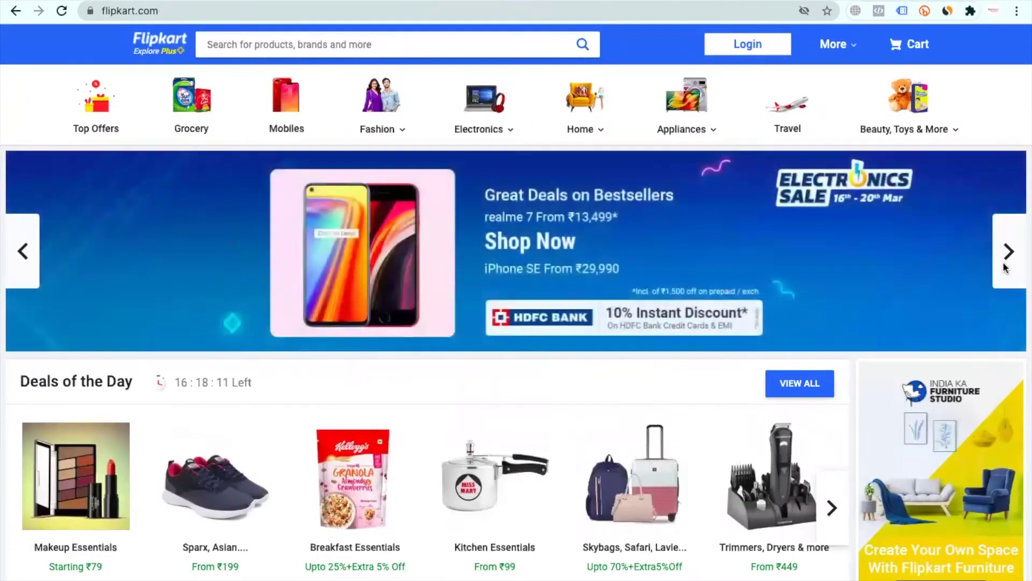
{"action": "left_click", "coordinate": [1004, 266]}
{"action": "left_click", "coordinate": [1004, 267]}
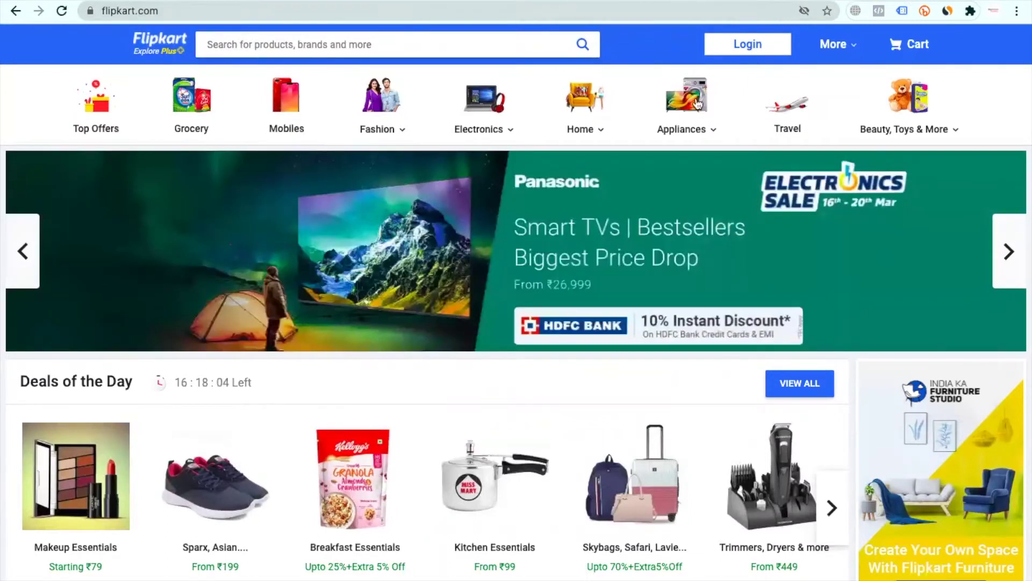
Switch back to the Courses page editor and give the new section a single-column structure.
{"action": "key", "text": "ctrl+shift+Tab"}
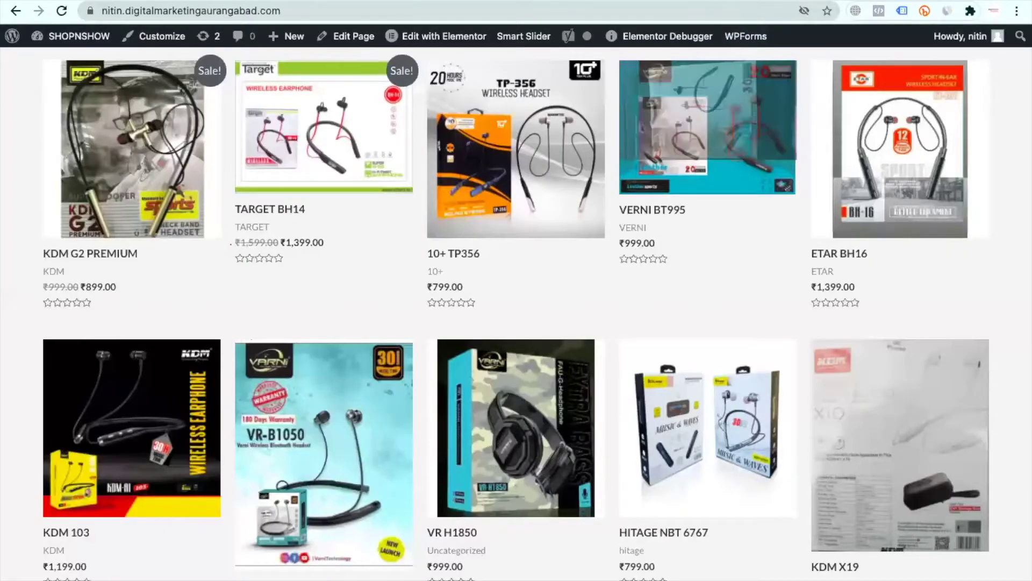
{"action": "left_click", "coordinate": [320, 24]}
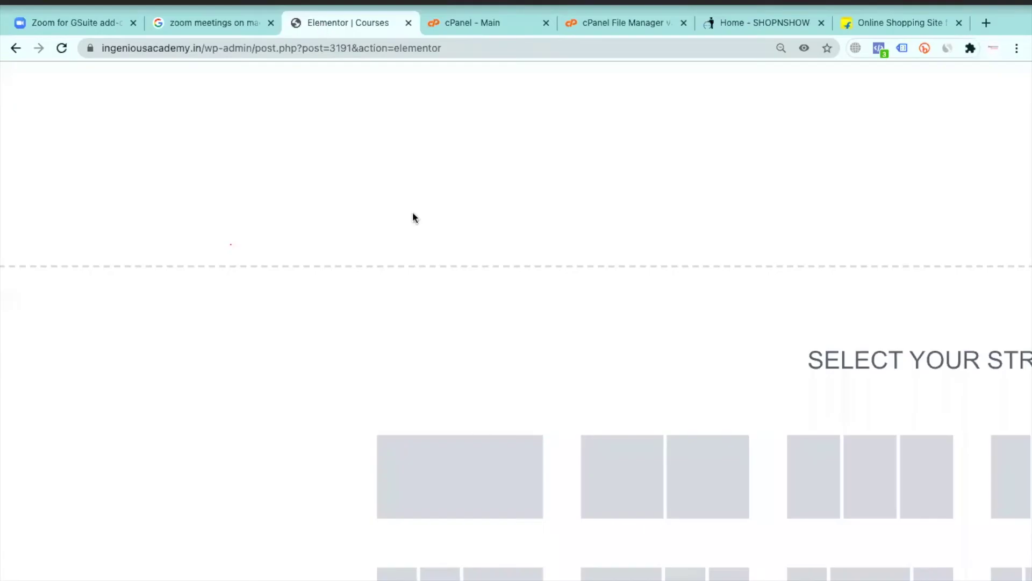
{"action": "left_click", "coordinate": [471, 478]}
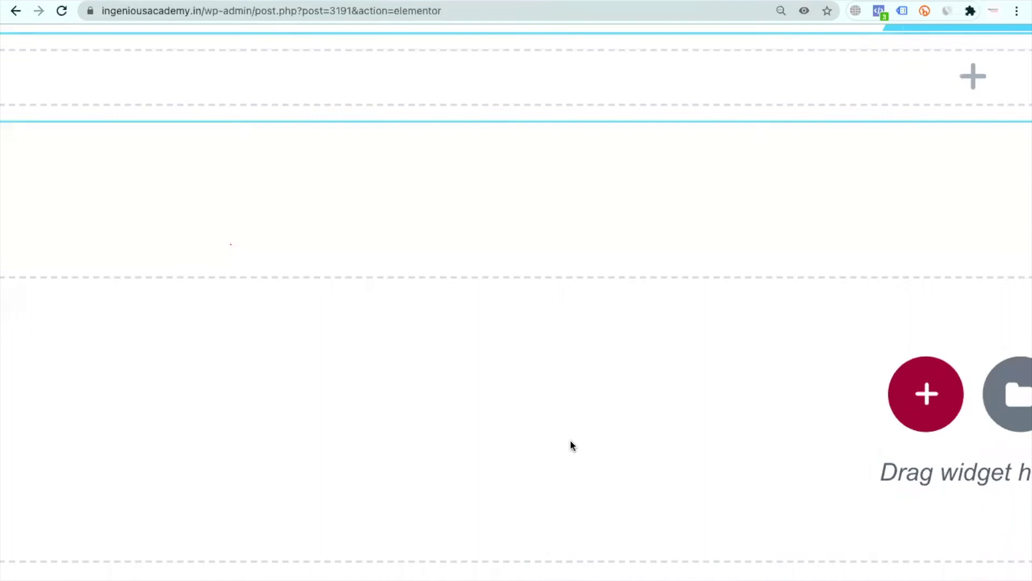
{"action": "scroll", "coordinate": [473, 377], "scroll_direction": "down", "scroll_amount": 5}
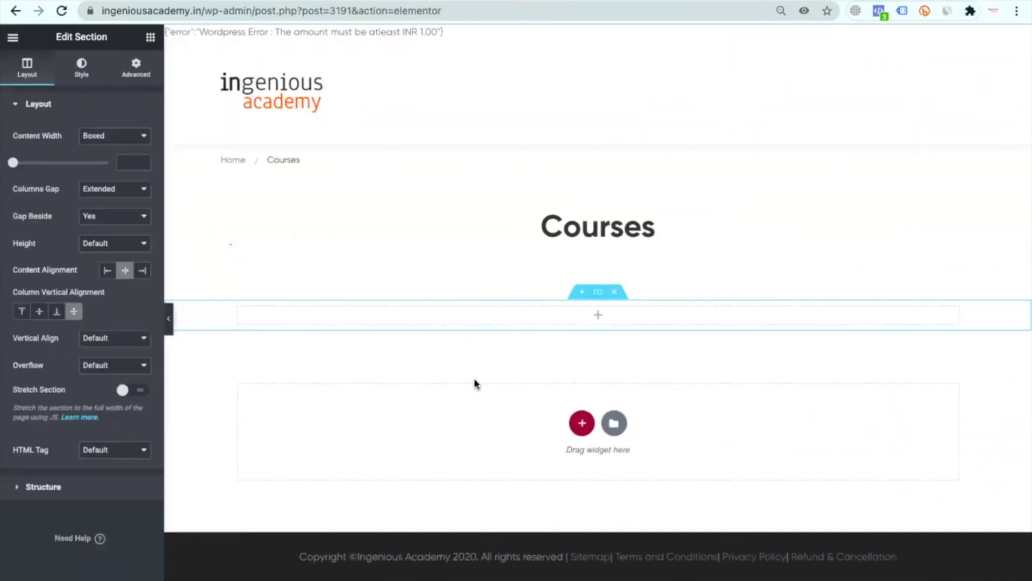
Search the widgets for "slide" and place the basic Image Carousel in the empty section.
{"action": "left_click", "coordinate": [601, 318]}
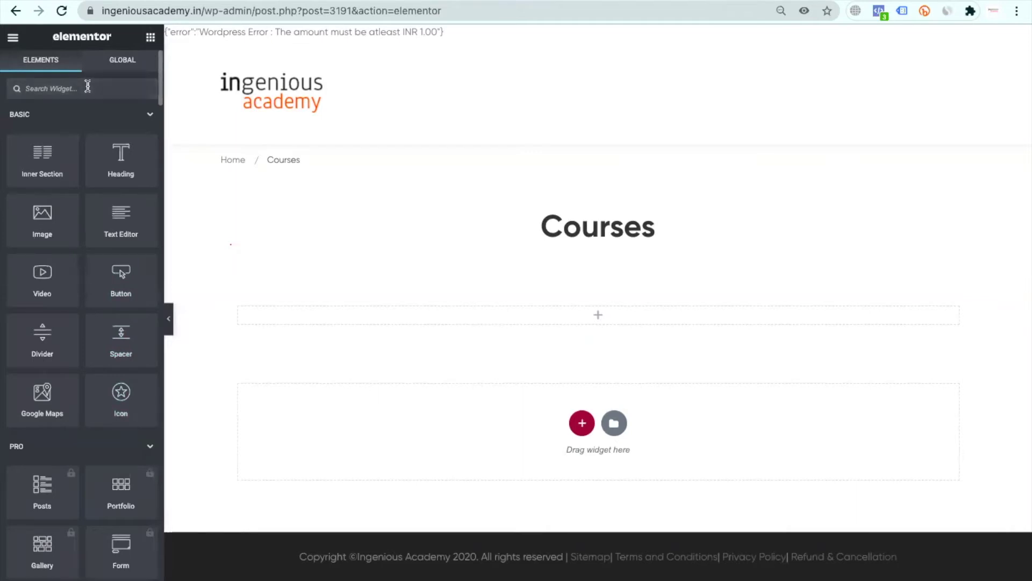
{"action": "type", "text": "slide"}
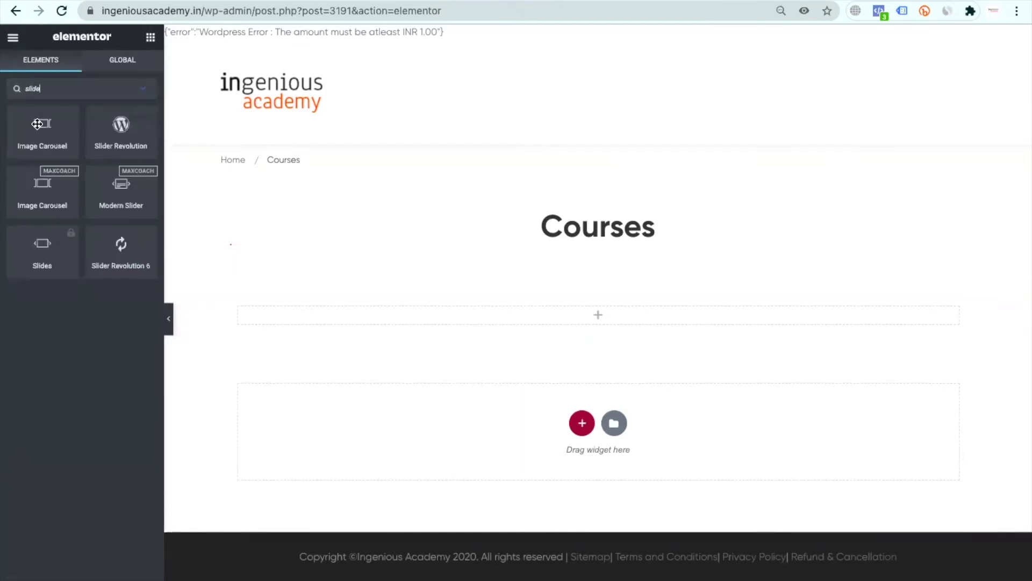
{"action": "left_click_drag", "start_coordinate": [406, 236], "coordinate": [554, 318]}
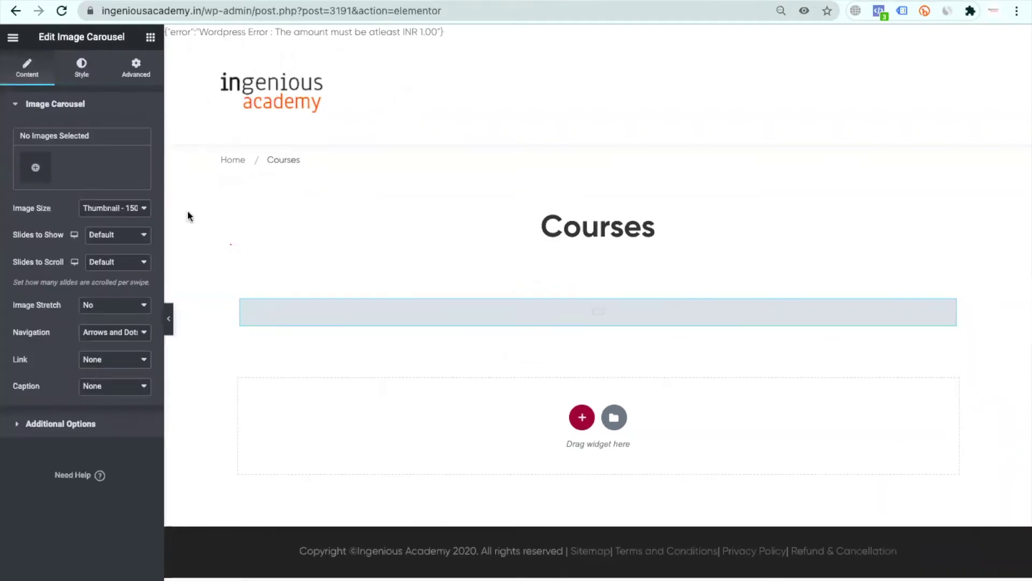
Create a gallery for the carousel from the blue-ceilinged bookshelf image in the media library and insert it.
{"action": "left_click", "coordinate": [36, 169]}
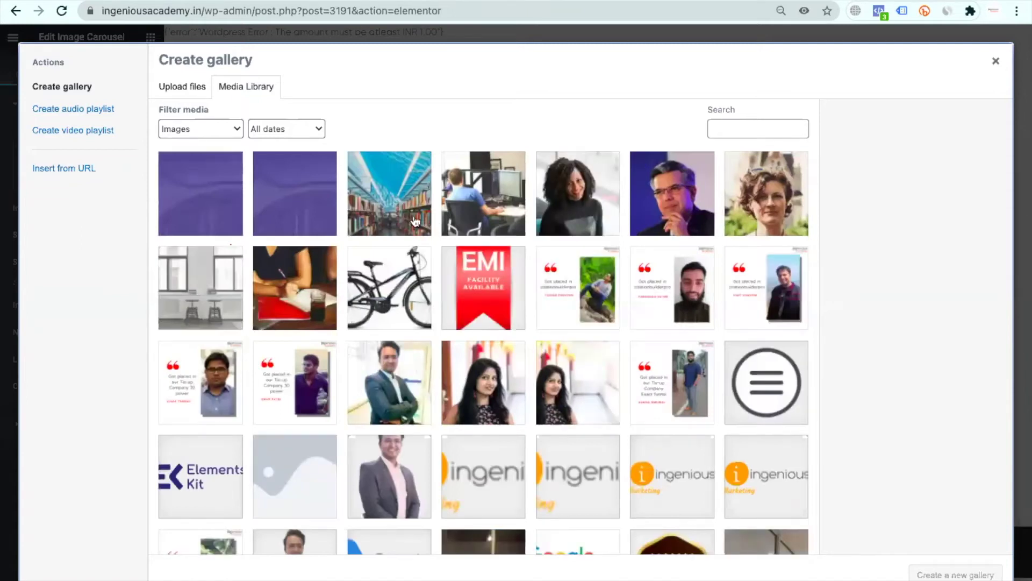
{"action": "left_click", "coordinate": [412, 219]}
{"action": "left_click", "coordinate": [989, 576]}
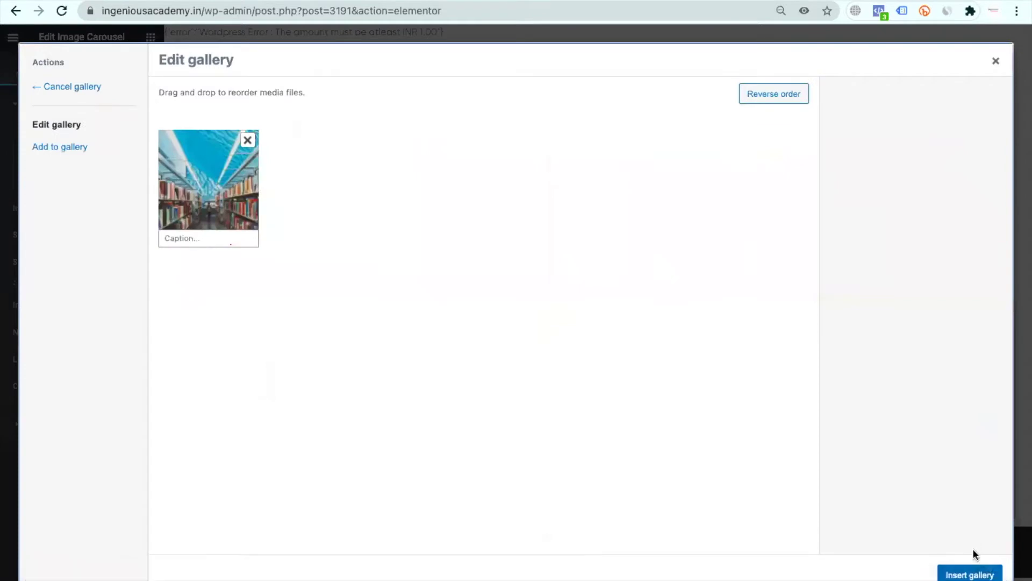
{"action": "left_click", "coordinate": [970, 574]}
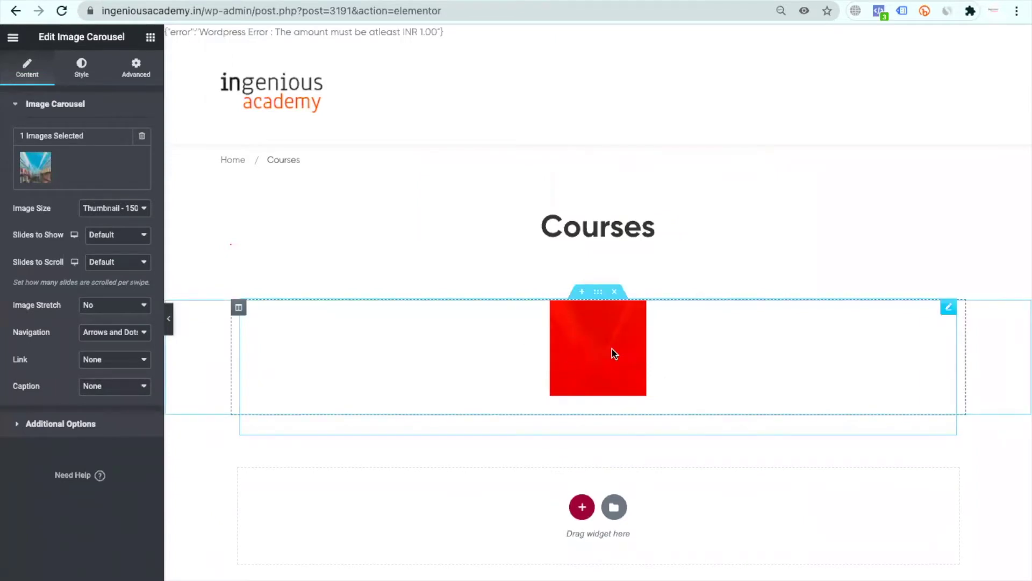
Reset the carousel's gallery to remove the bookshelf image.
{"action": "left_click", "coordinate": [142, 136]}
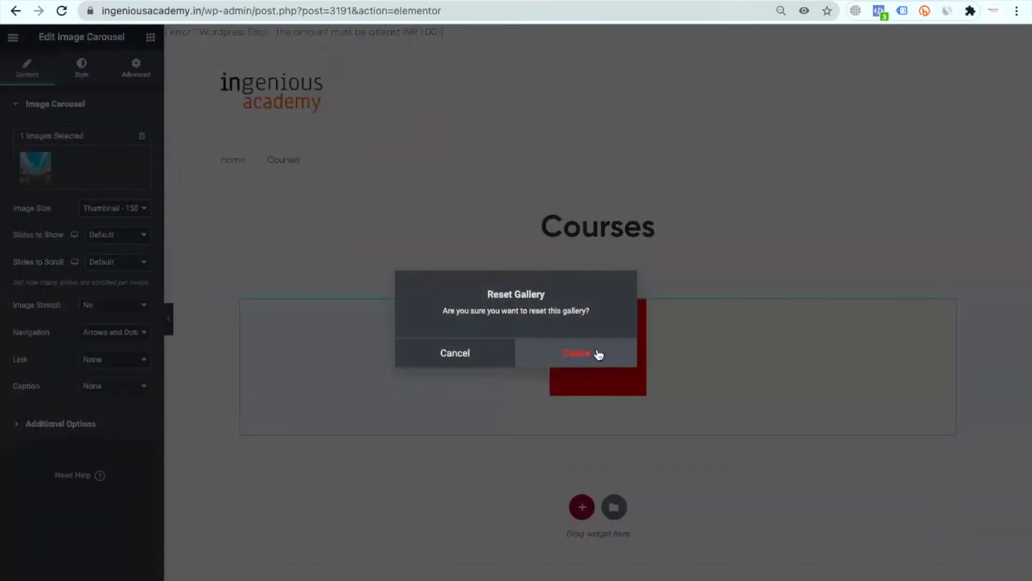
{"action": "left_click", "coordinate": [617, 359]}
{"action": "left_click", "coordinate": [130, 212]}
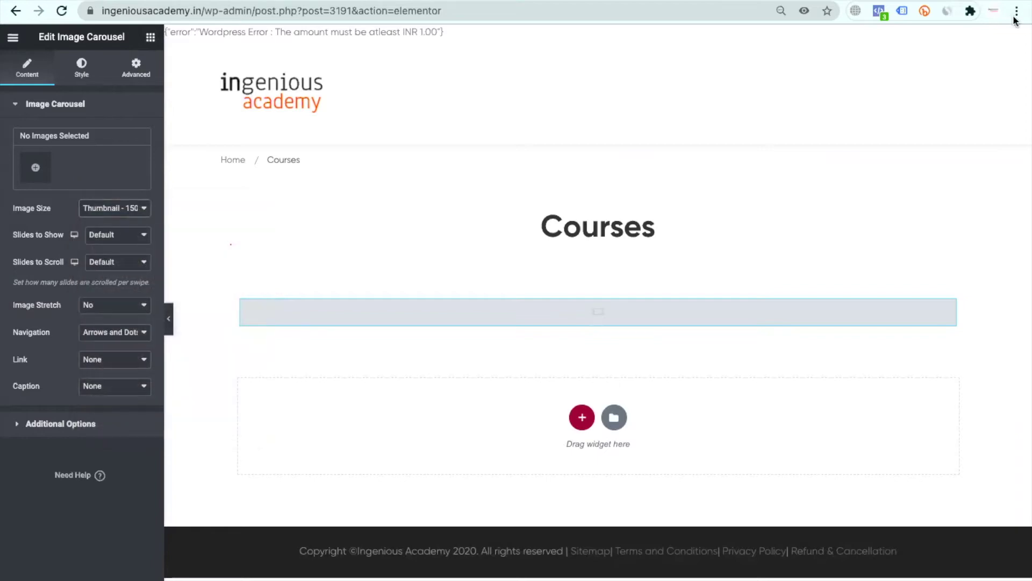
Open canva.com in a new tab and bring up the custom size option for a new design.
{"action": "key", "text": "ctrl+t"}
{"action": "type", "text": "ca"}
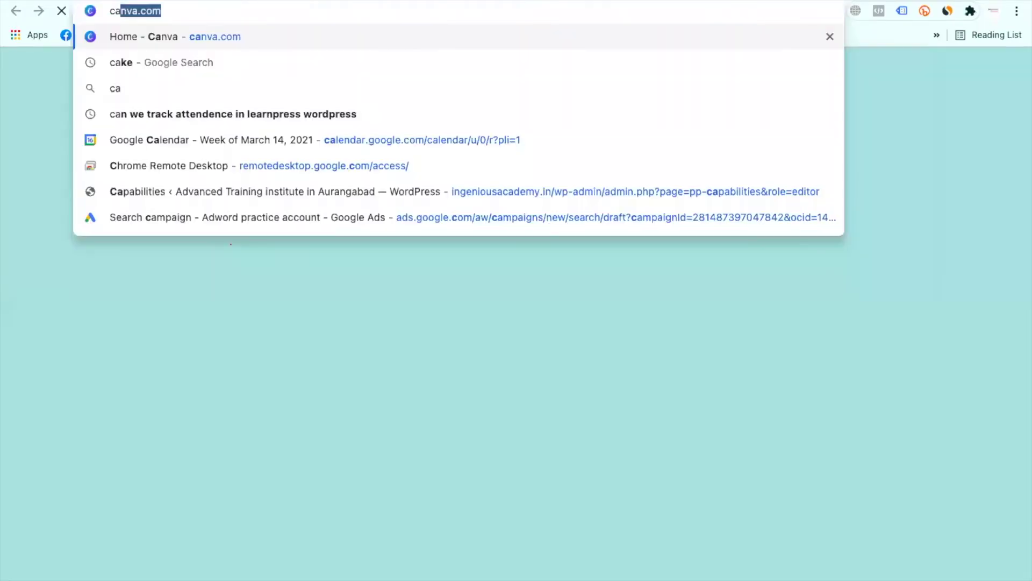
{"action": "key", "text": "Return"}
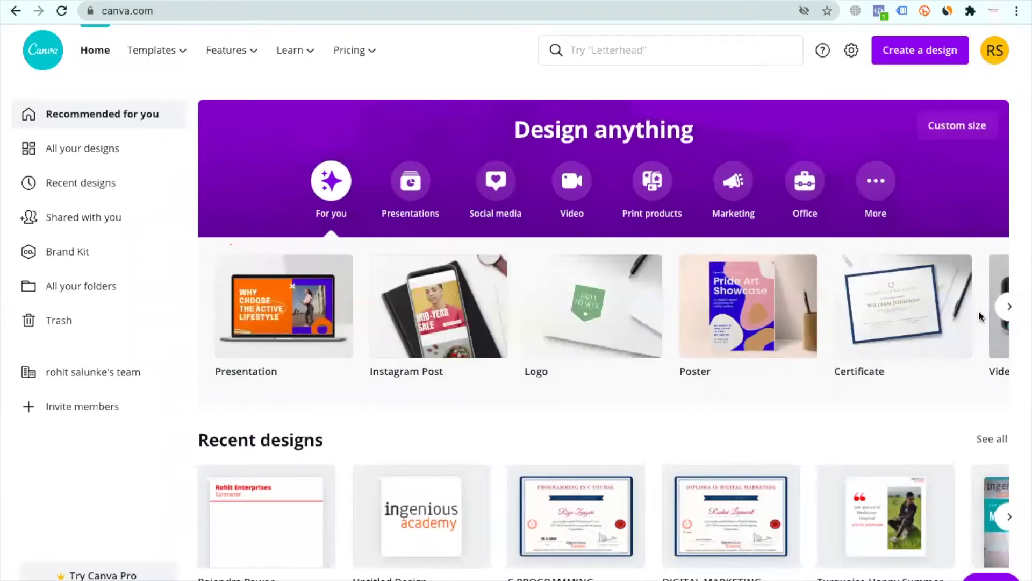
{"action": "left_click", "coordinate": [959, 129]}
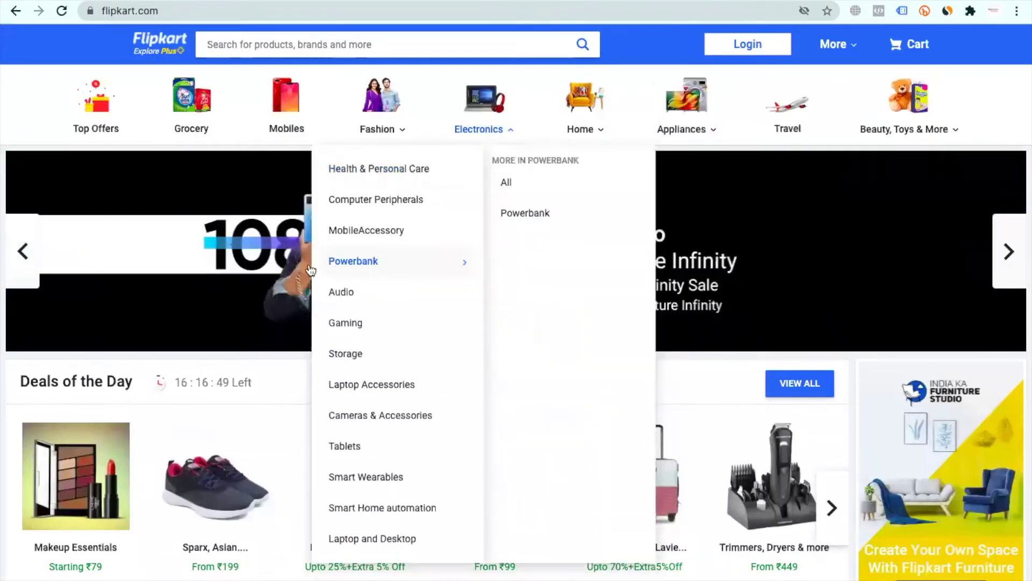
Switch to the Flipkart home page and inspect the carousel banner image's code to check its dimensions.
{"action": "right_click", "coordinate": [200, 208]}
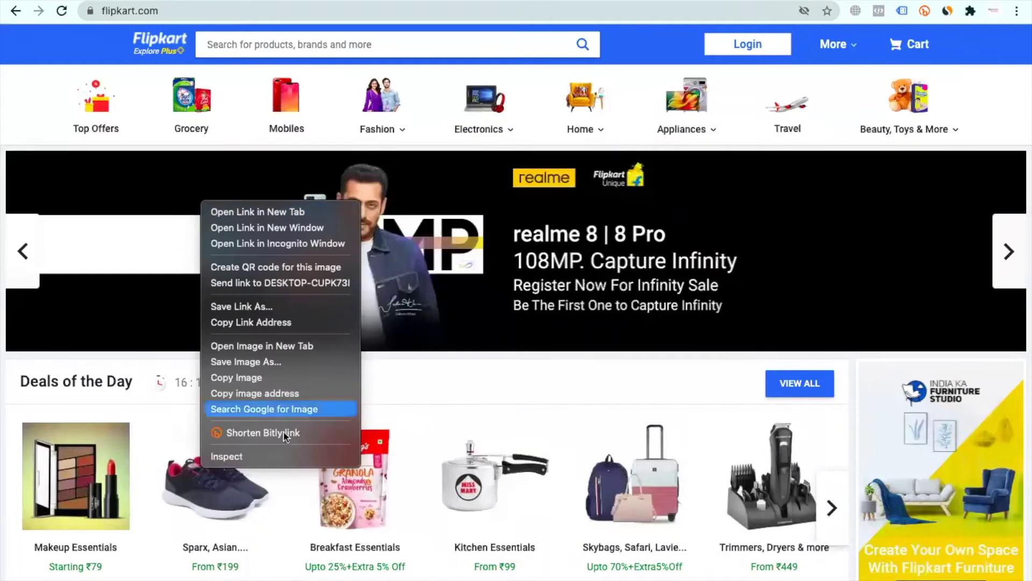
{"action": "left_click", "coordinate": [295, 456]}
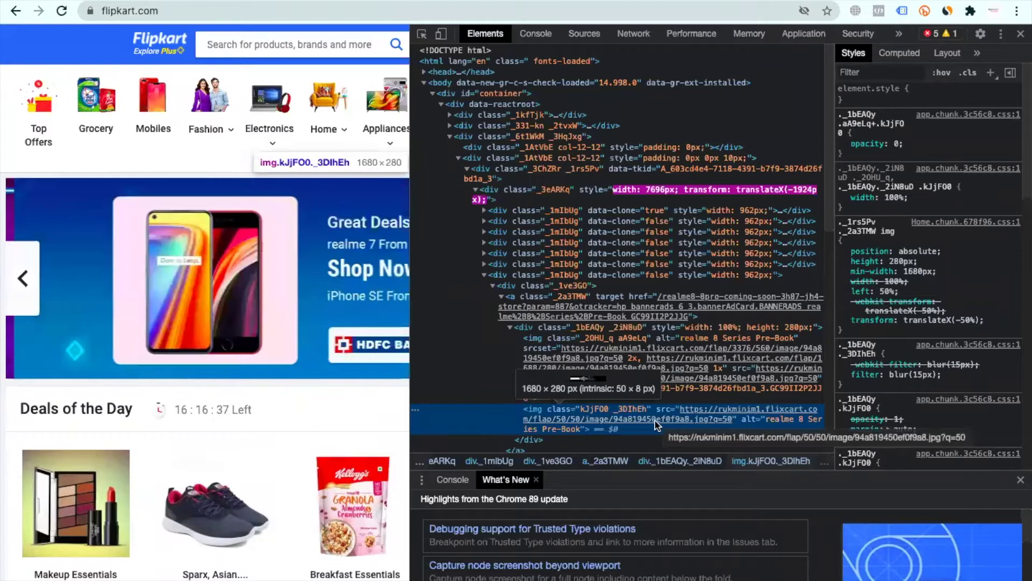
{"action": "scroll", "coordinate": [599, 429], "scroll_direction": "down", "scroll_amount": 1}
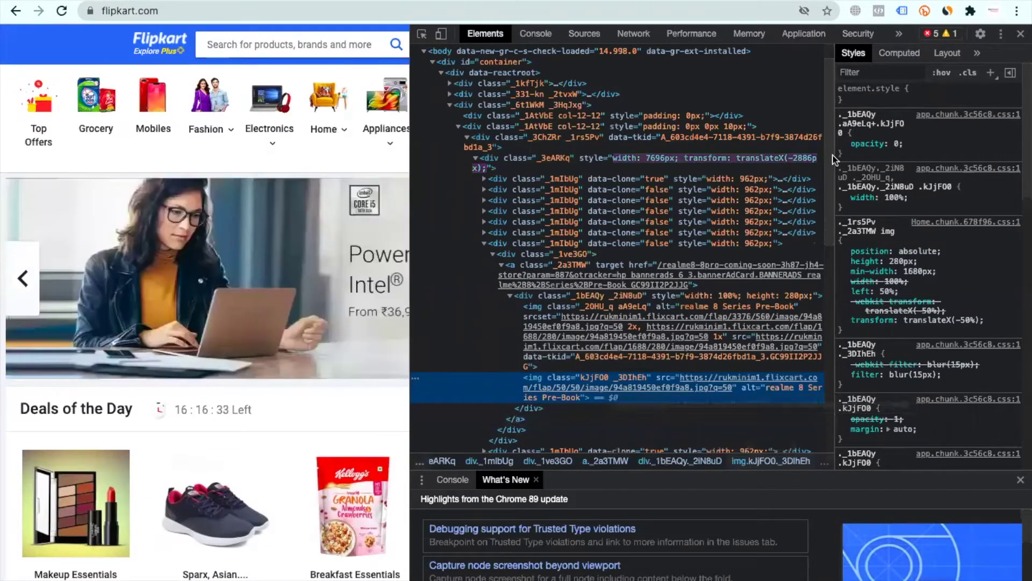
{"action": "left_click", "coordinate": [1020, 33]}
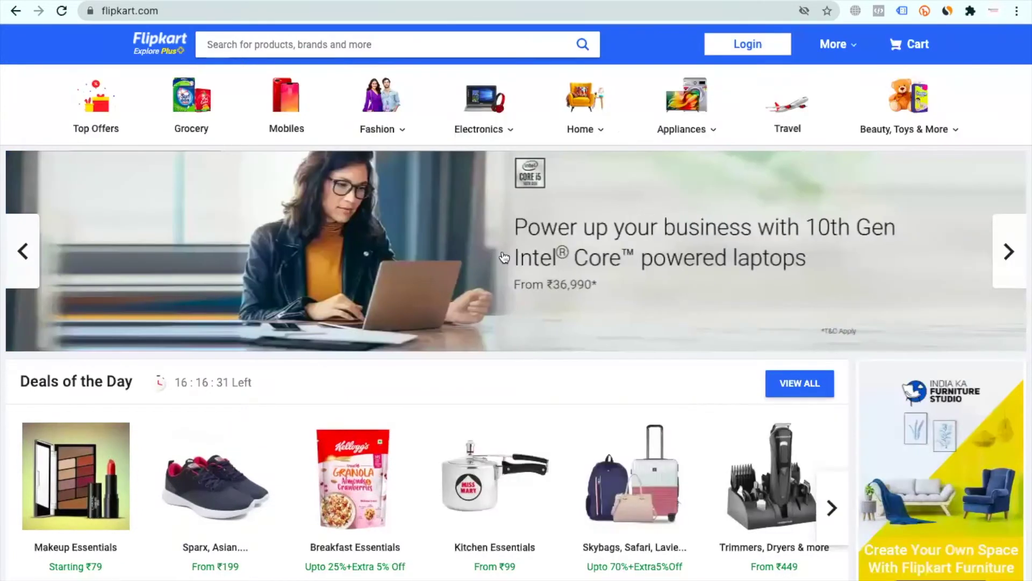
Open the Intel laptop banner image from Flipkart in its own tab and examine it with its address.
{"action": "right_click", "coordinate": [467, 252]}
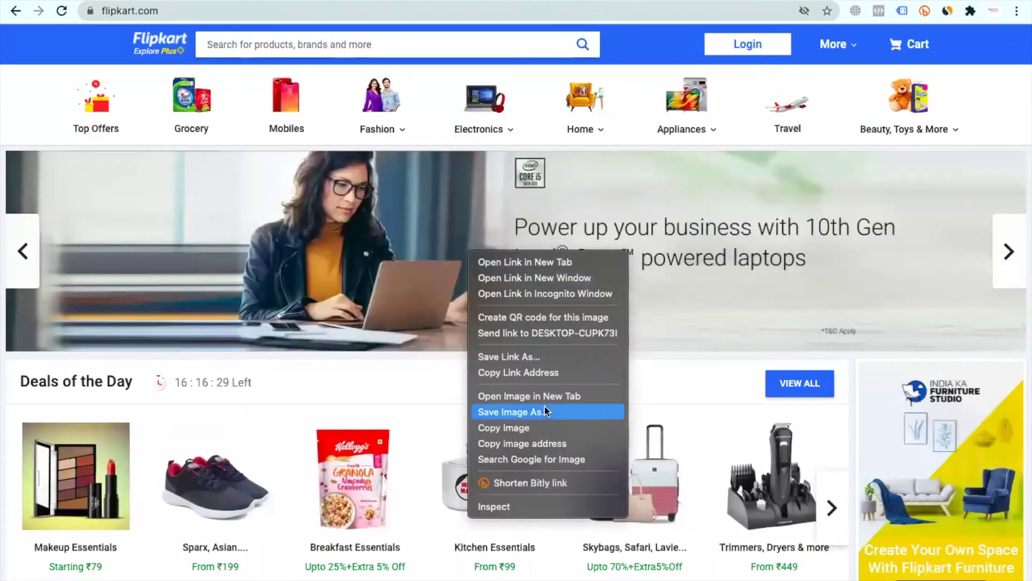
{"action": "left_click", "coordinate": [492, 396]}
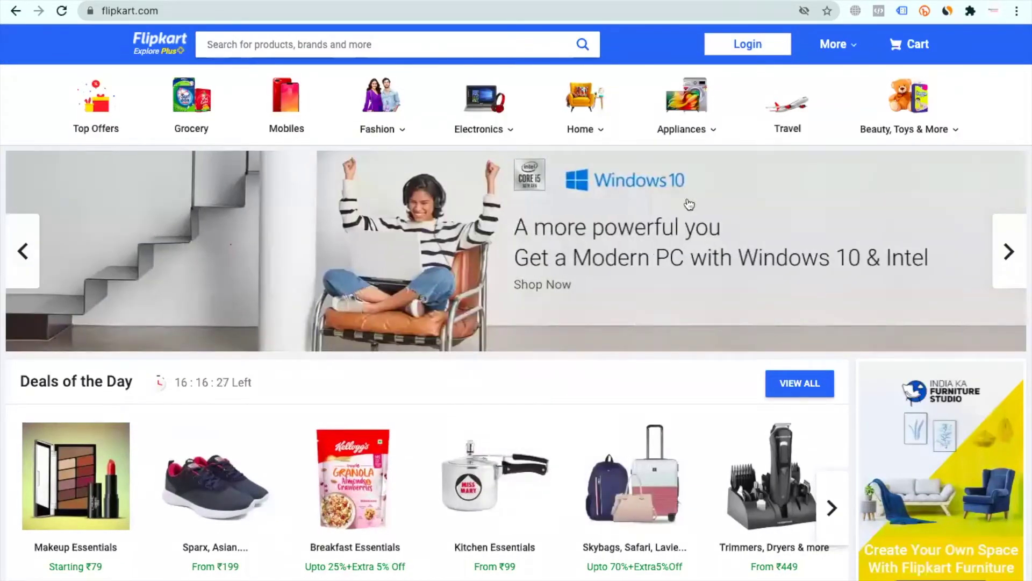
{"action": "key", "text": "ctrl+Tab"}
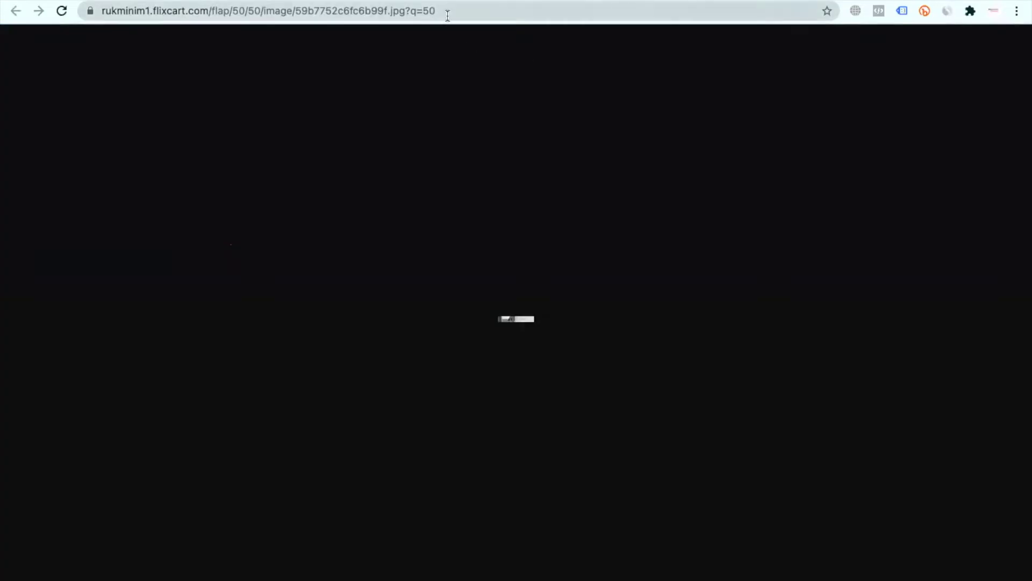
{"action": "left_click", "coordinate": [405, 10]}
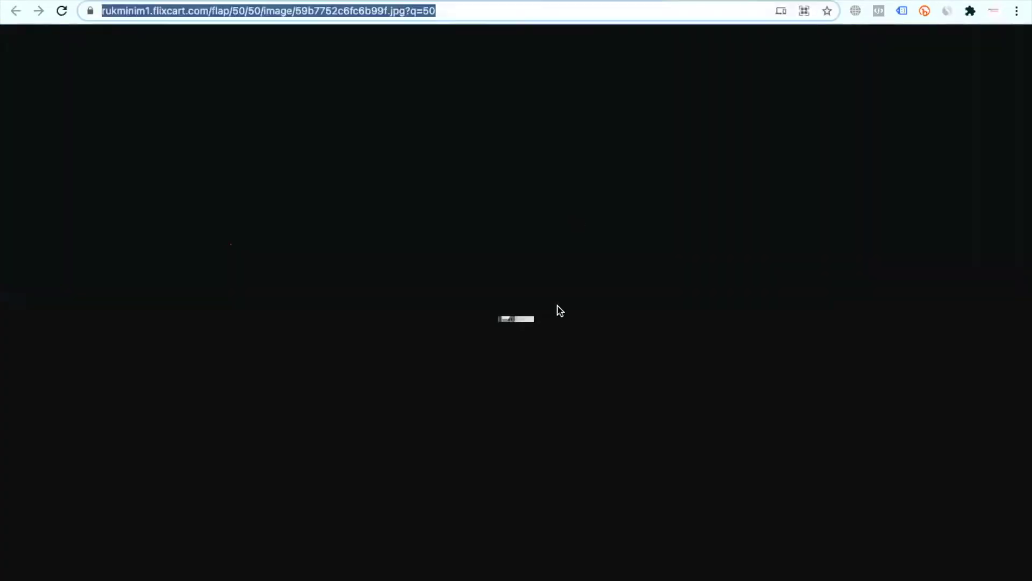
{"action": "scroll", "coordinate": [560, 311], "scroll_direction": "up", "scroll_amount": 5}
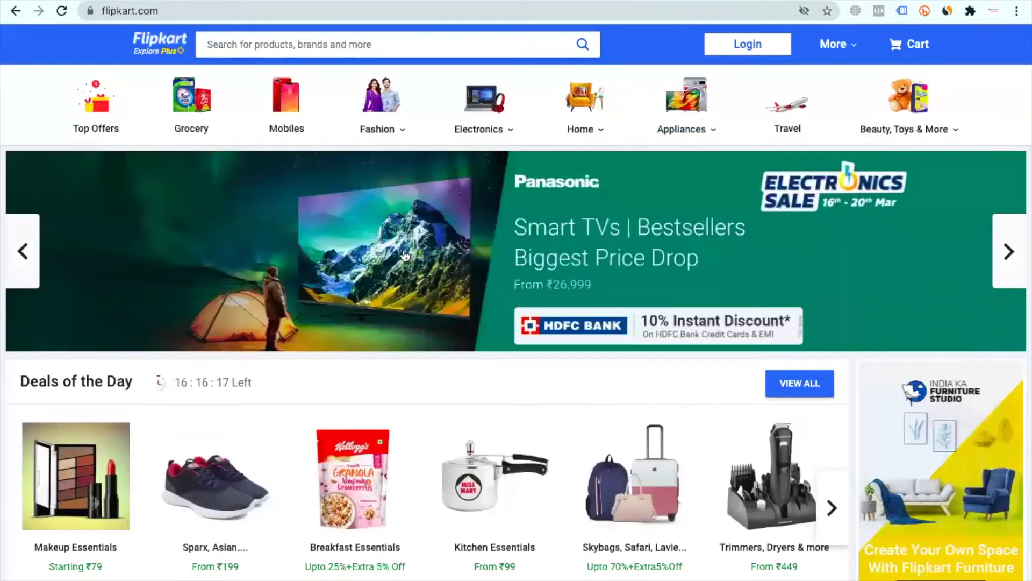
Open the Electronics Sale banner image from the Flipkart home page carousel in its own tab.
{"action": "left_click", "coordinate": [405, 255]}
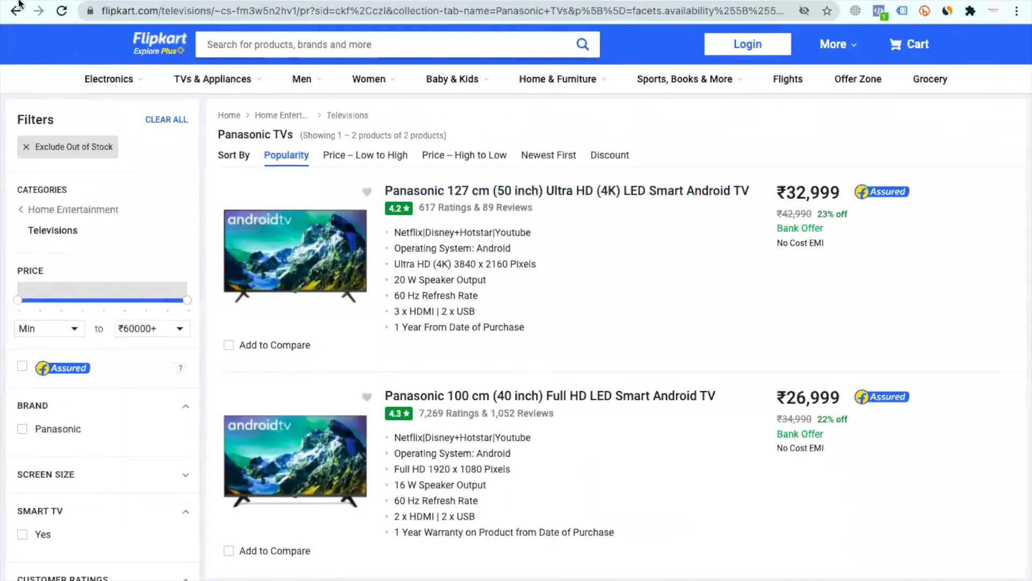
{"action": "left_click", "coordinate": [17, 8]}
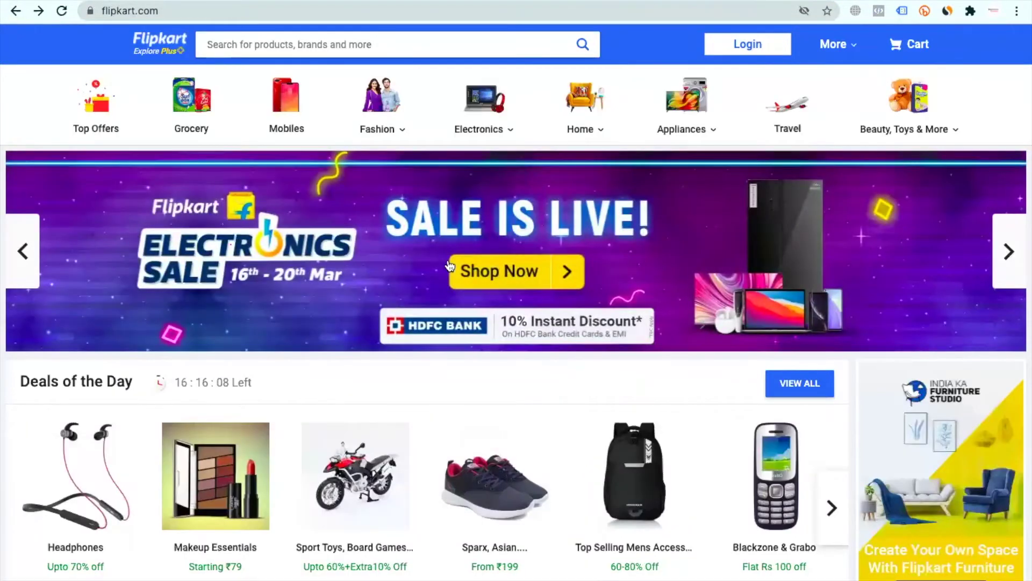
{"action": "right_click", "coordinate": [447, 260]}
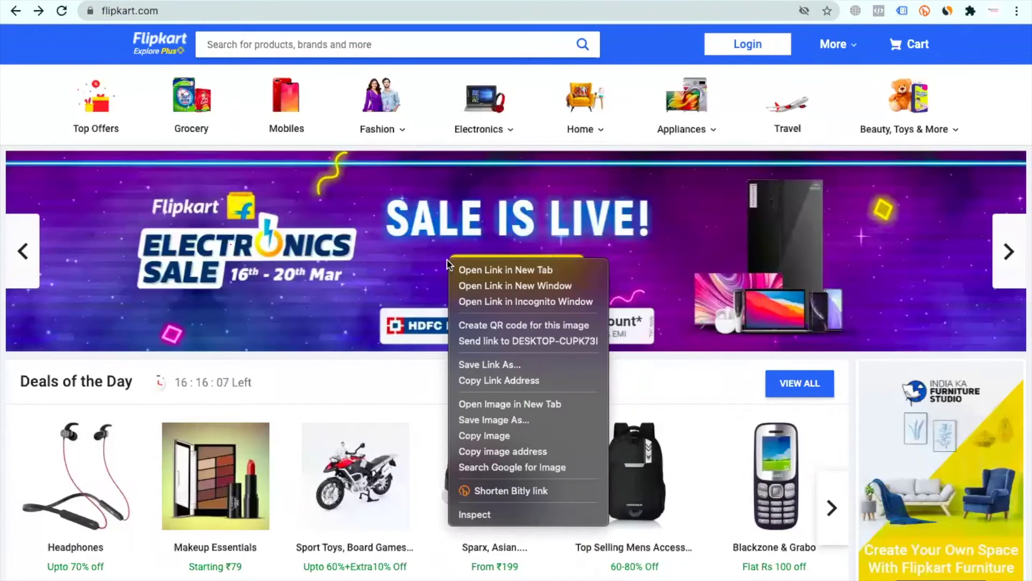
{"action": "left_click", "coordinate": [366, 251]}
{"action": "right_click", "coordinate": [366, 245]}
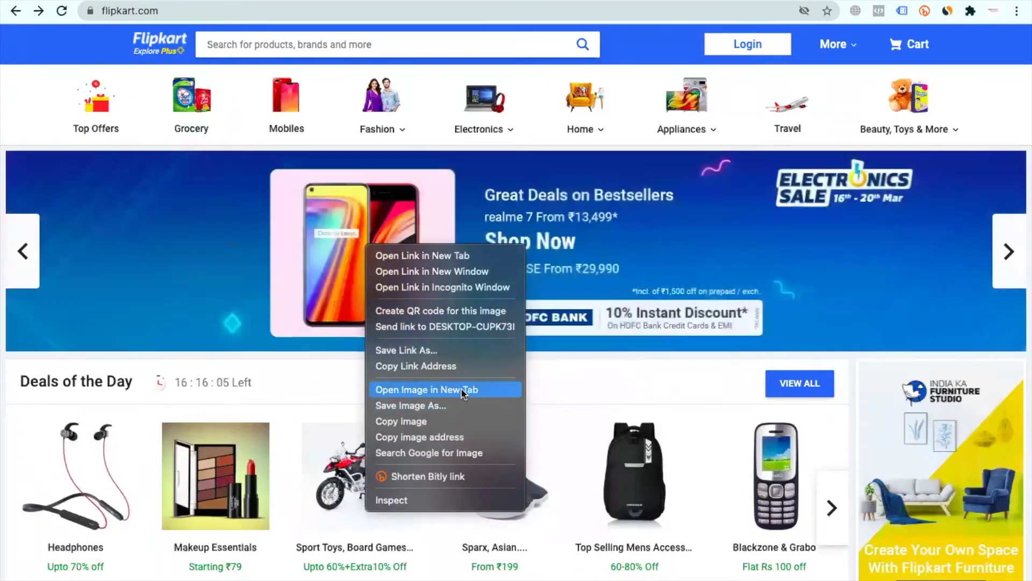
{"action": "left_click", "coordinate": [462, 389]}
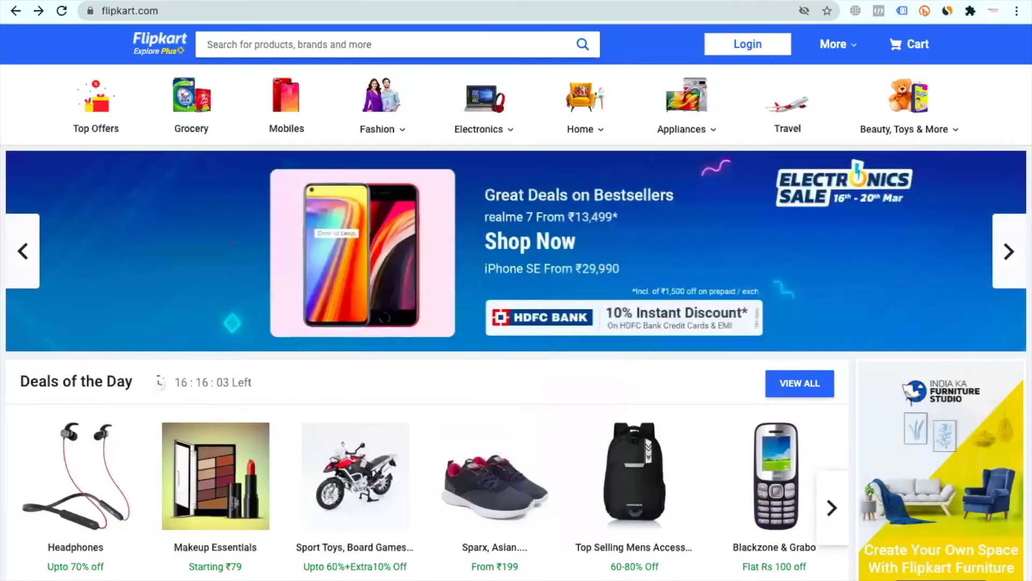
{"action": "key", "text": "ctrl+Tab"}
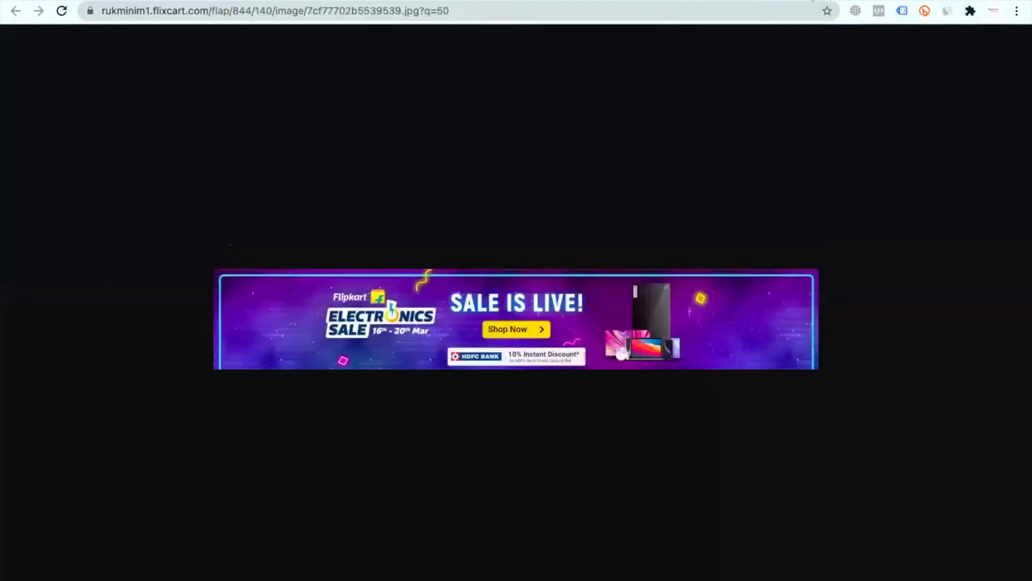
Examine the sale banner image's options and the ending of its full web address.
{"action": "right_click", "coordinate": [561, 309]}
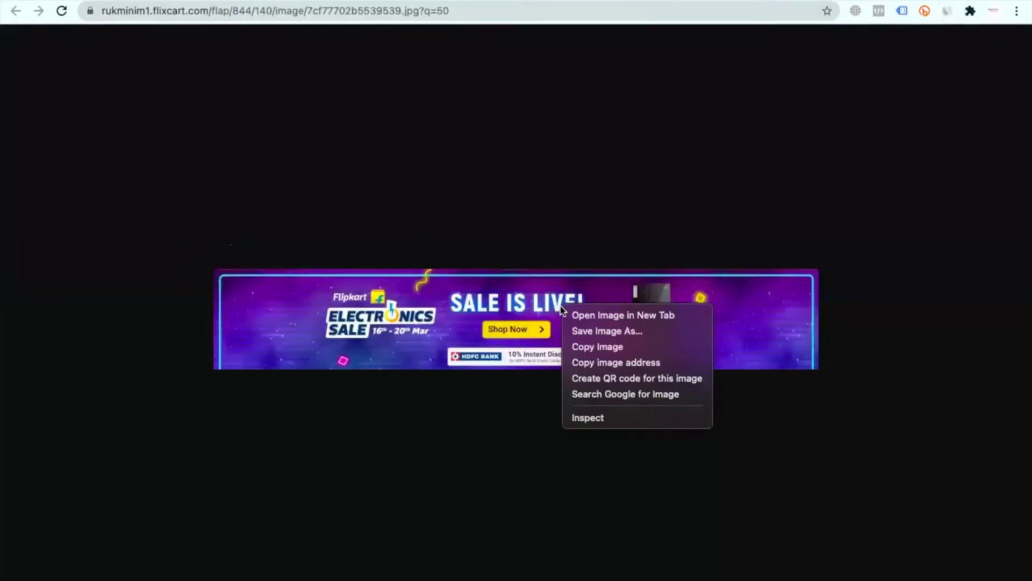
{"action": "left_click", "coordinate": [418, 8]}
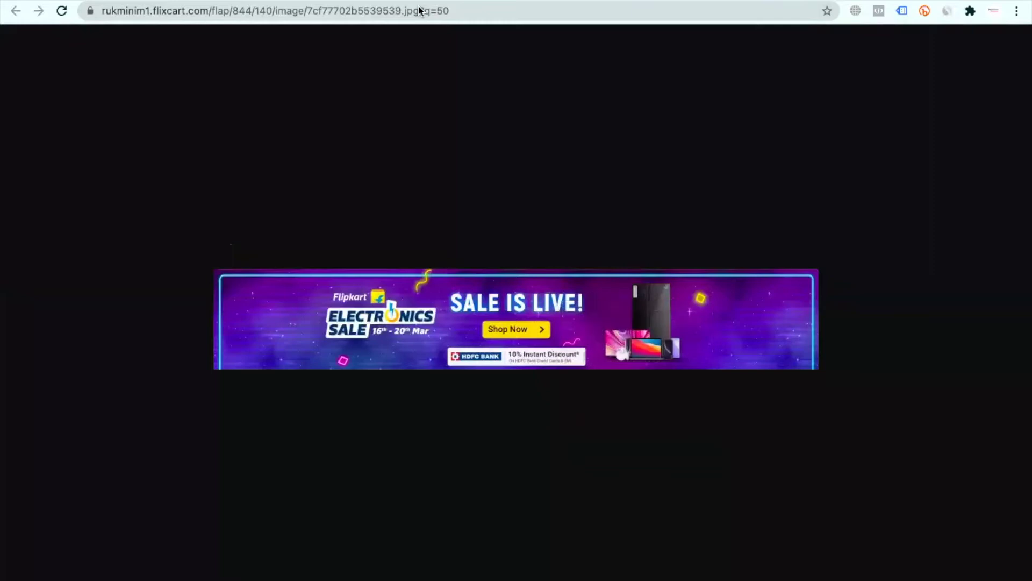
{"action": "left_click", "coordinate": [418, 7]}
{"action": "key", "text": "End"}
{"action": "key", "text": "Left"}
{"action": "key", "text": "Left"}
{"action": "key", "text": "Left"}
{"action": "key", "text": "Left"}
{"action": "key", "text": "Left"}
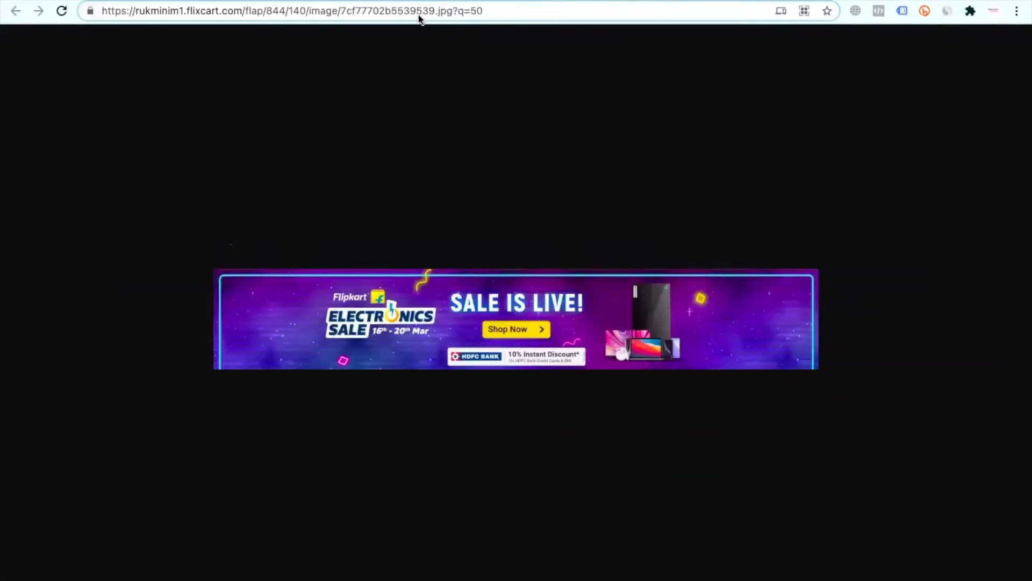
Check the image options of another Flipkart banner, return to the sale banner and select its address up to ".jpg".
{"action": "key", "text": "ctrl+shift+Tab"}
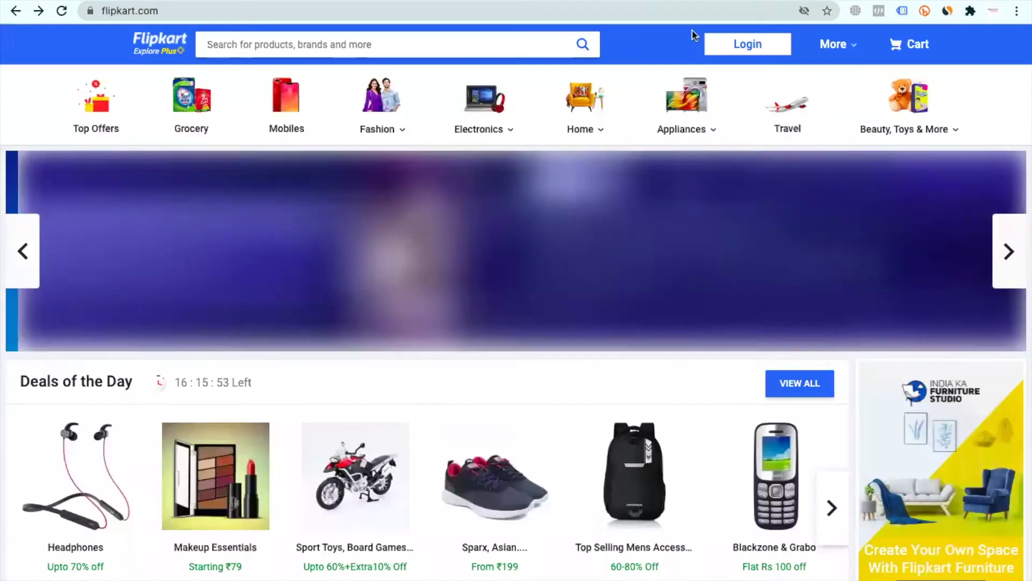
{"action": "right_click", "coordinate": [491, 248]}
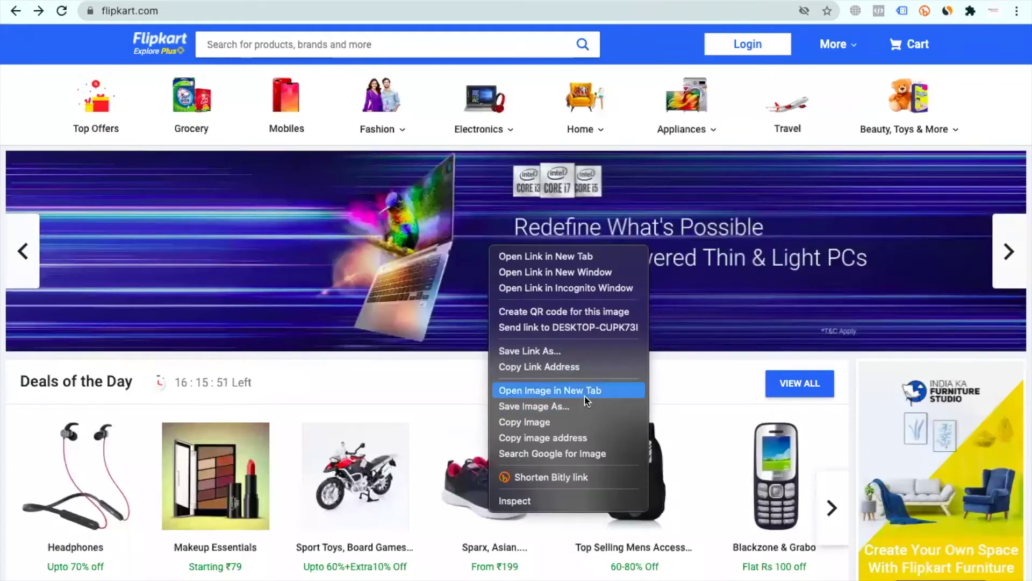
{"action": "key", "text": "Escape"}
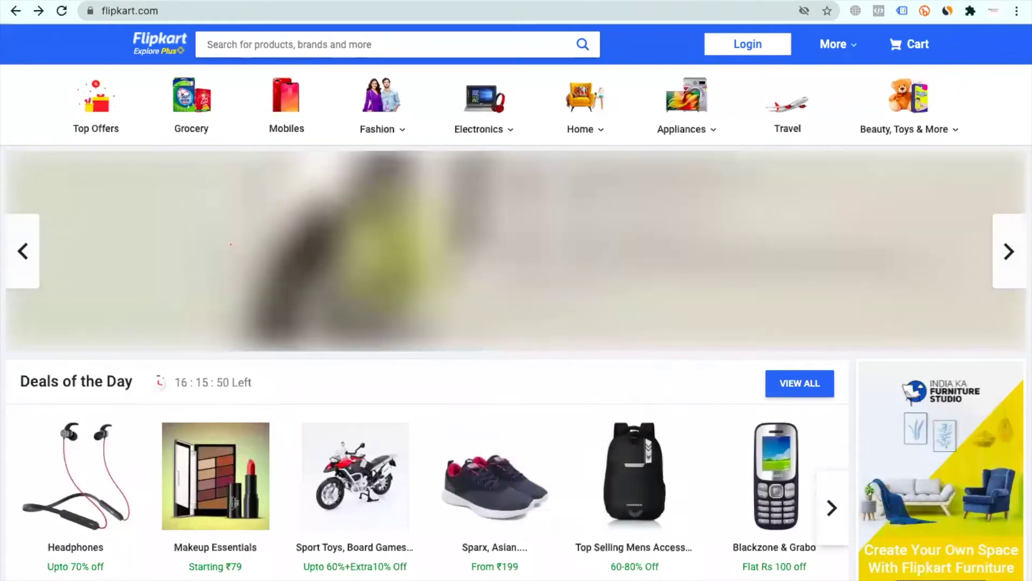
{"action": "key", "text": "ctrl+Tab"}
{"action": "key", "text": "shift+Home"}
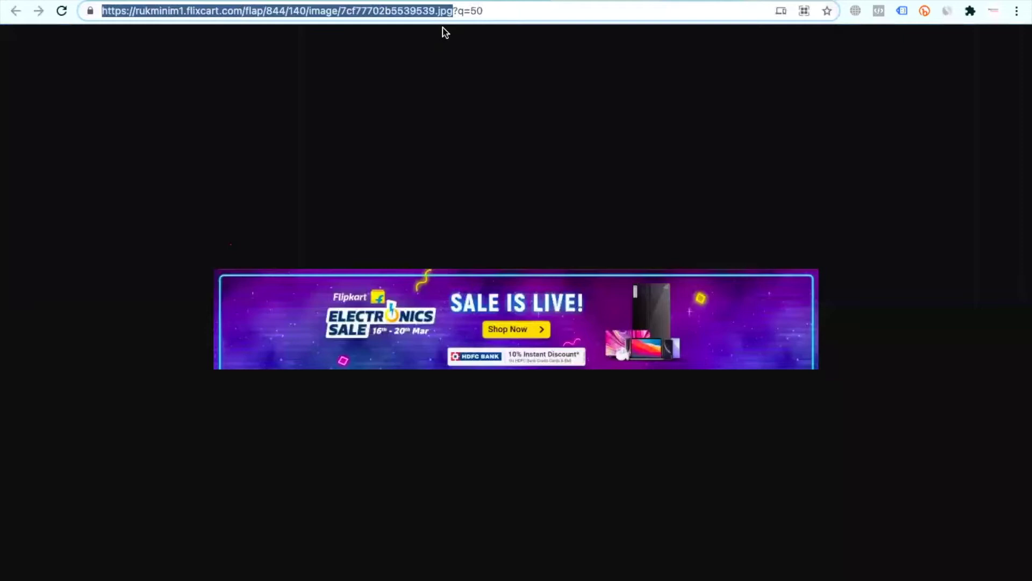
Save the Electronics Sale banner to the Downloads folder as a JPEG image named 7cf77702b5539539.
{"action": "right_click", "coordinate": [511, 340]}
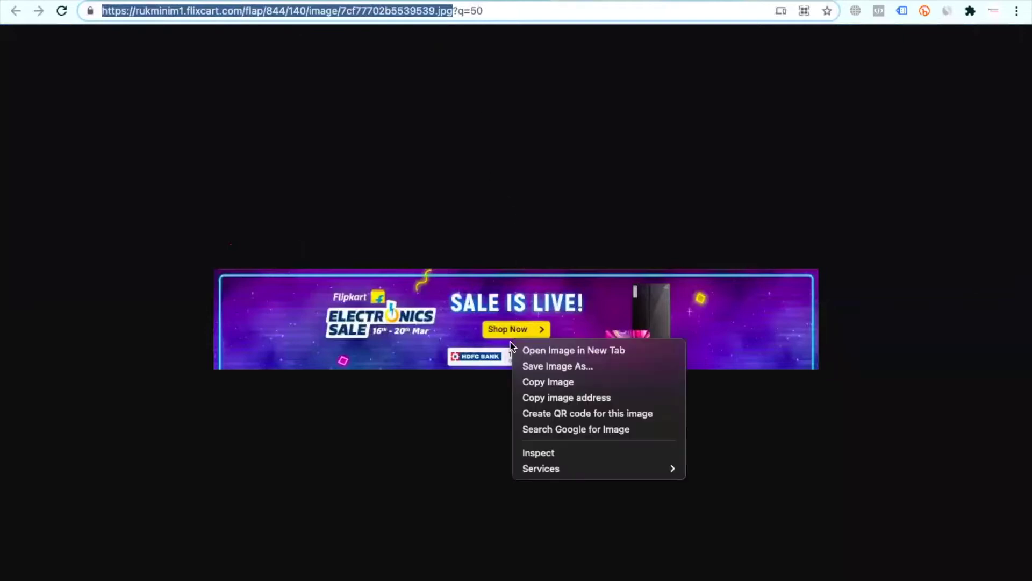
{"action": "left_click", "coordinate": [602, 373]}
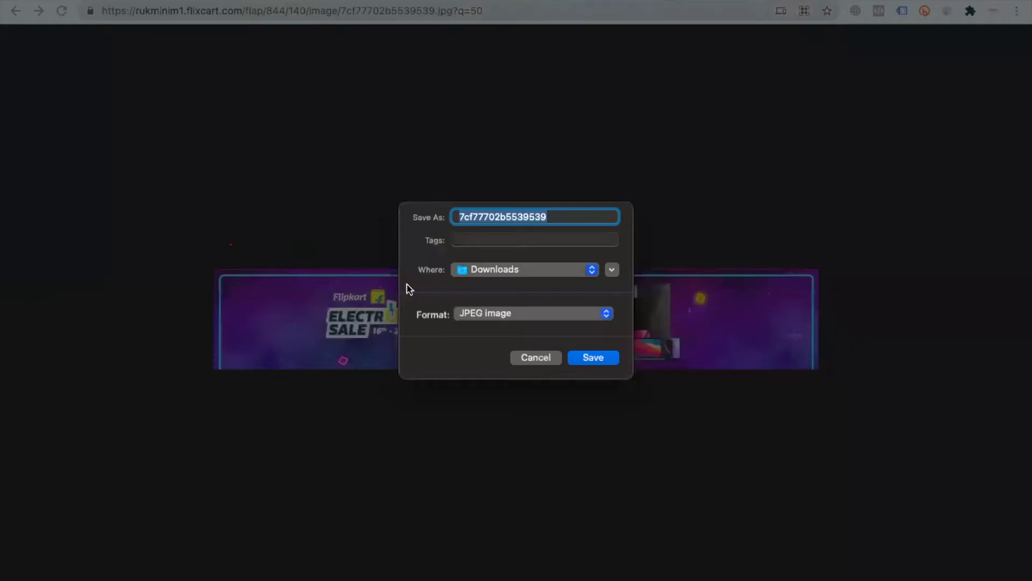
{"action": "left_click", "coordinate": [593, 357]}
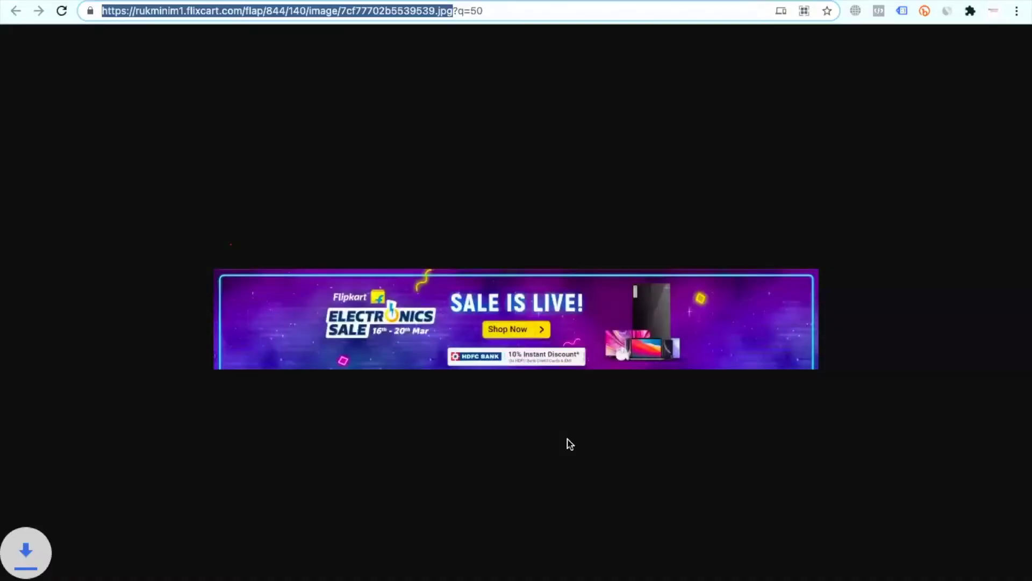
View the downloaded banner in Preview, look for its image details, close it and return to the browser.
{"action": "left_click", "coordinate": [185, 578]}
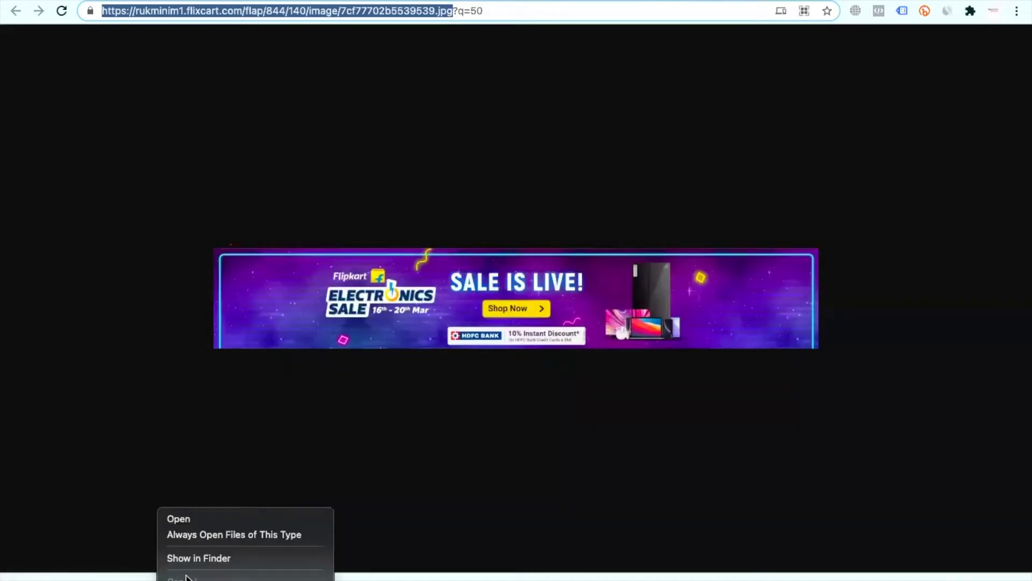
{"action": "mouse_move", "coordinate": [245, 579]}
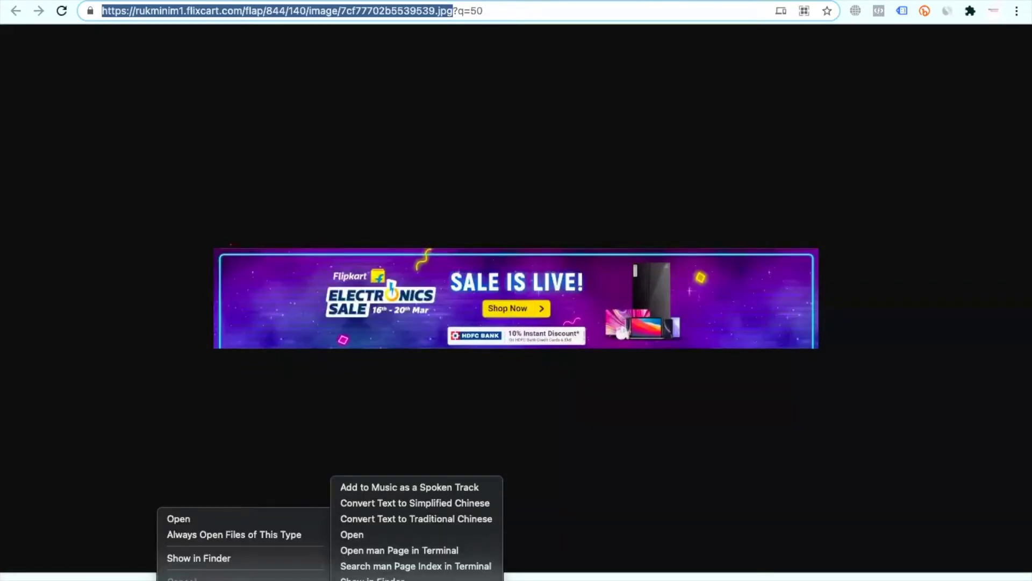
{"action": "key", "text": "Escape"}
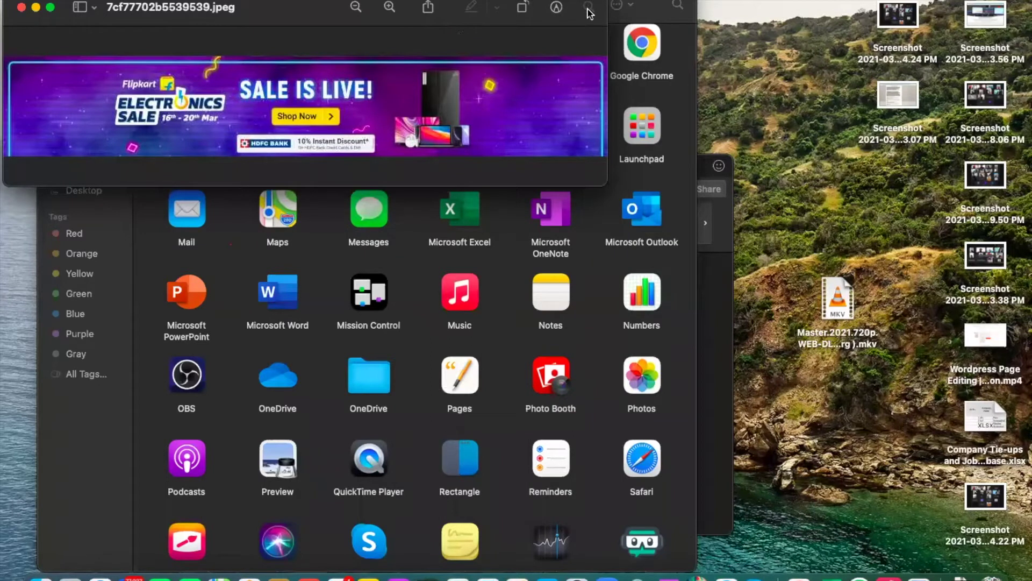
{"action": "left_click", "coordinate": [89, 9]}
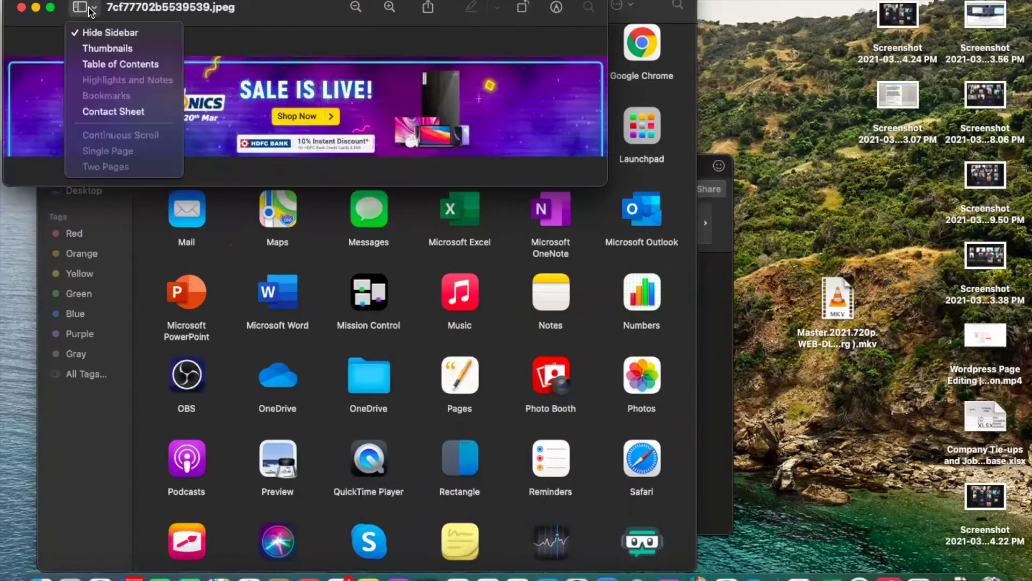
{"action": "left_click", "coordinate": [287, 88]}
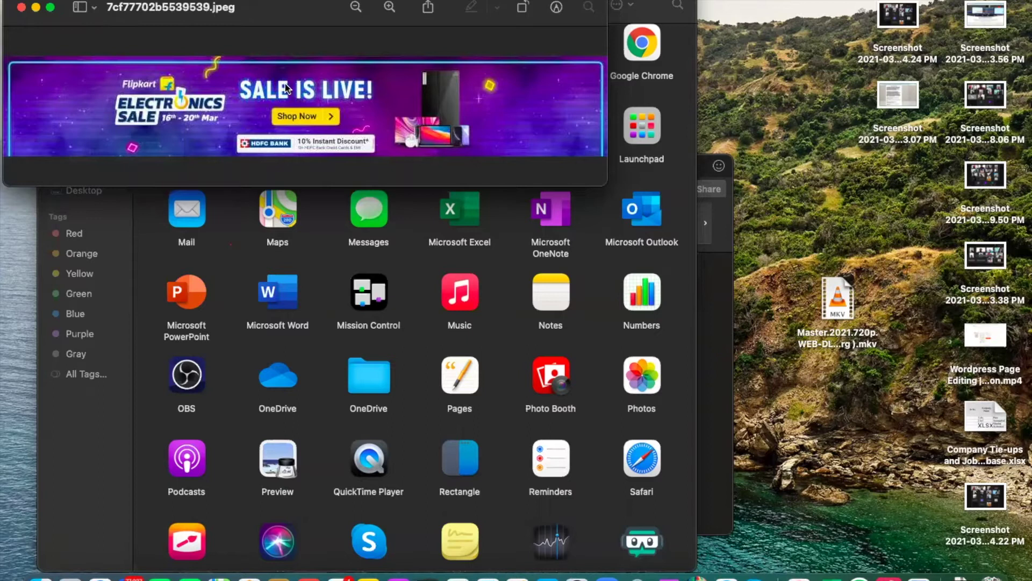
{"action": "left_click", "coordinate": [22, 8]}
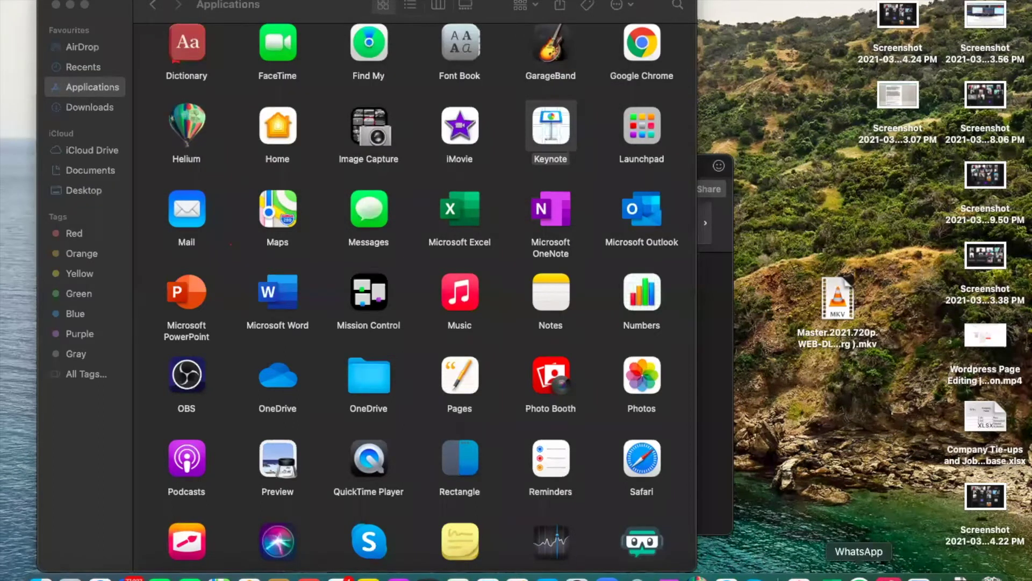
{"action": "left_click", "coordinate": [799, 576]}
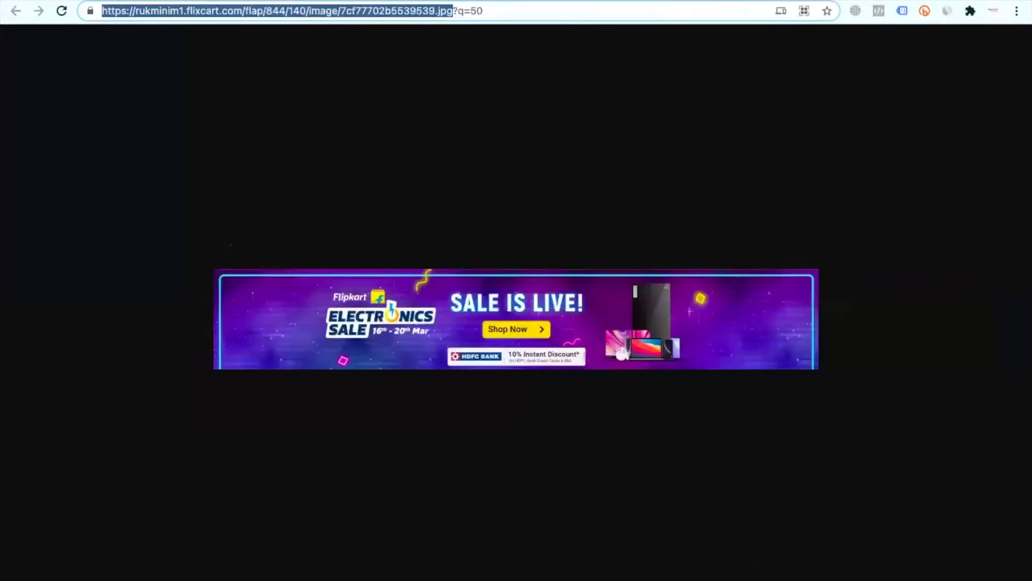
Search the web in a new tab for "image size checker" and open Pictorem's Image Size & Quality Analyzer.
{"action": "key", "text": "super+t"}
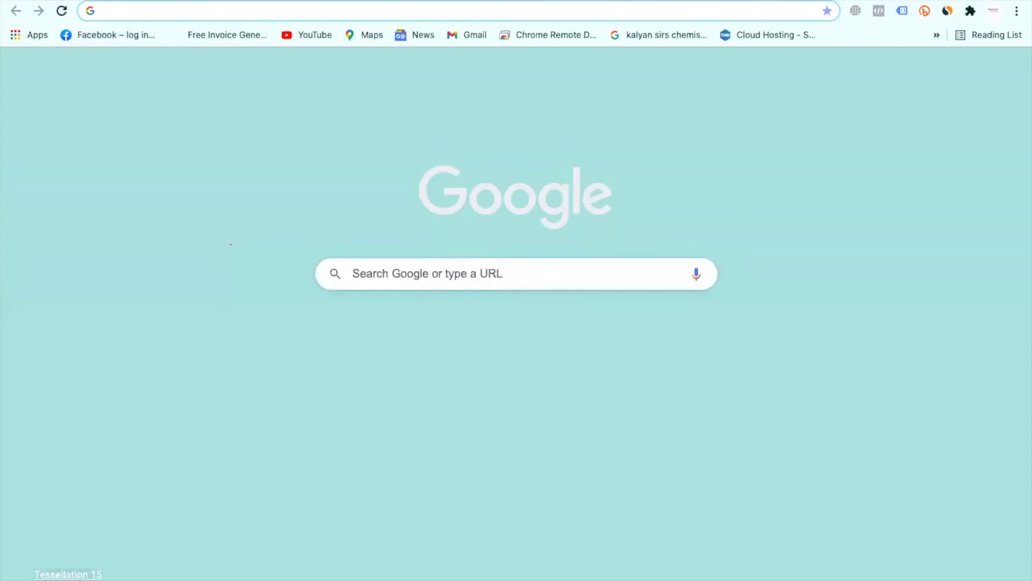
{"action": "type", "text": "image "}
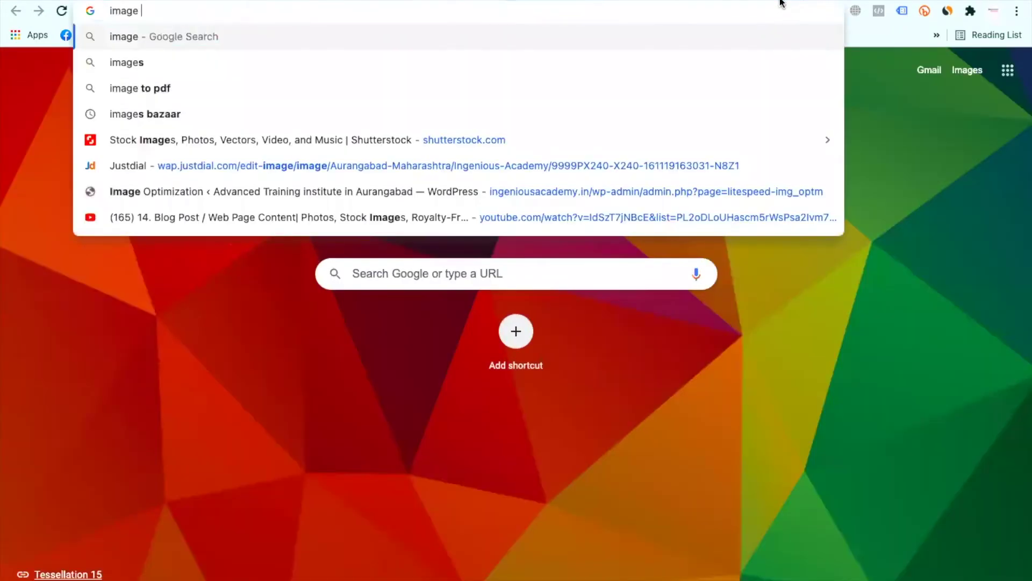
{"action": "type", "text": "size checker"}
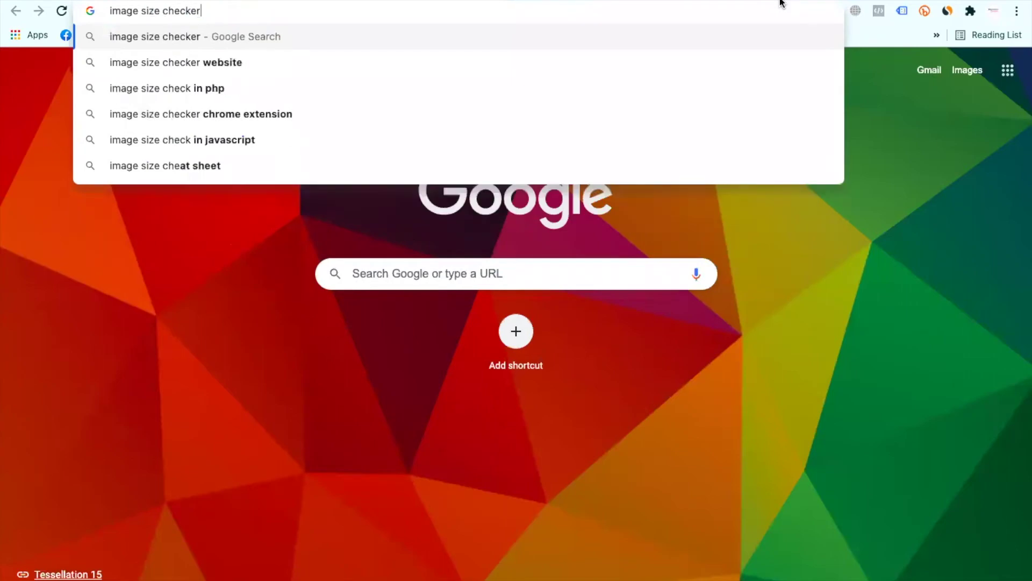
{"action": "key", "text": "Return"}
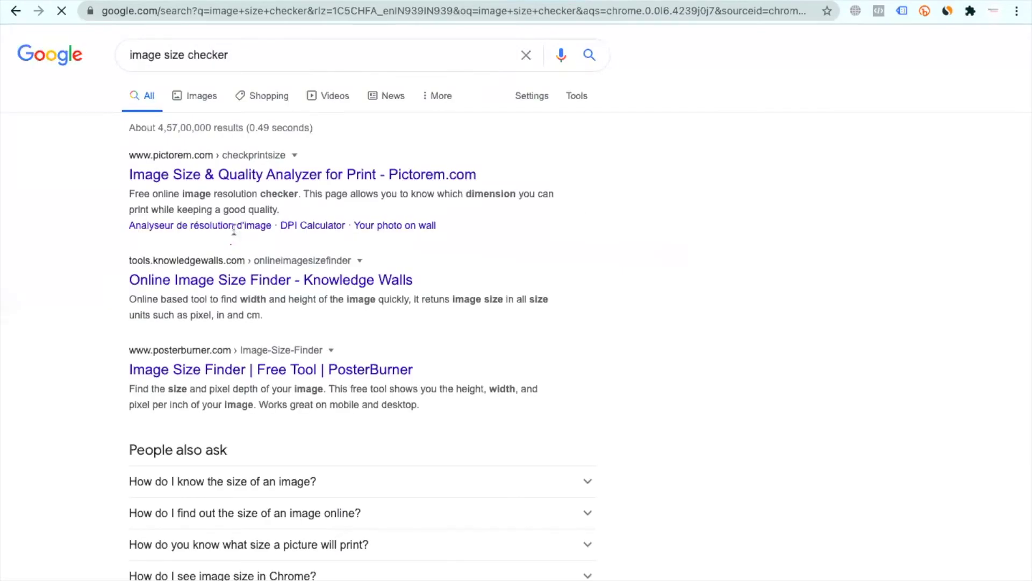
{"action": "left_click", "coordinate": [284, 187]}
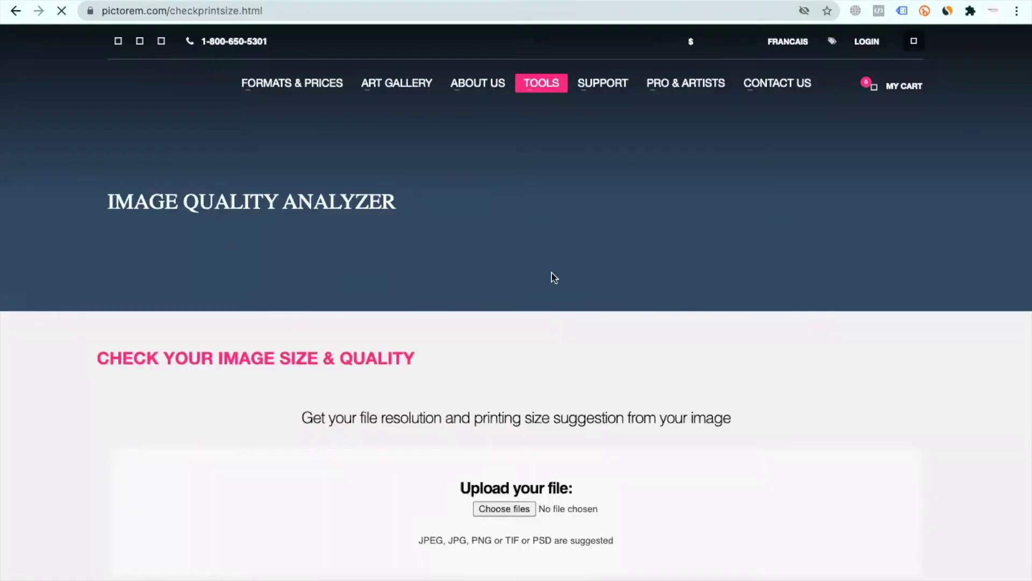
Upload 7cf77702b5539539.jpeg from the Downloads folder to the image quality analyzer.
{"action": "left_click", "coordinate": [507, 514]}
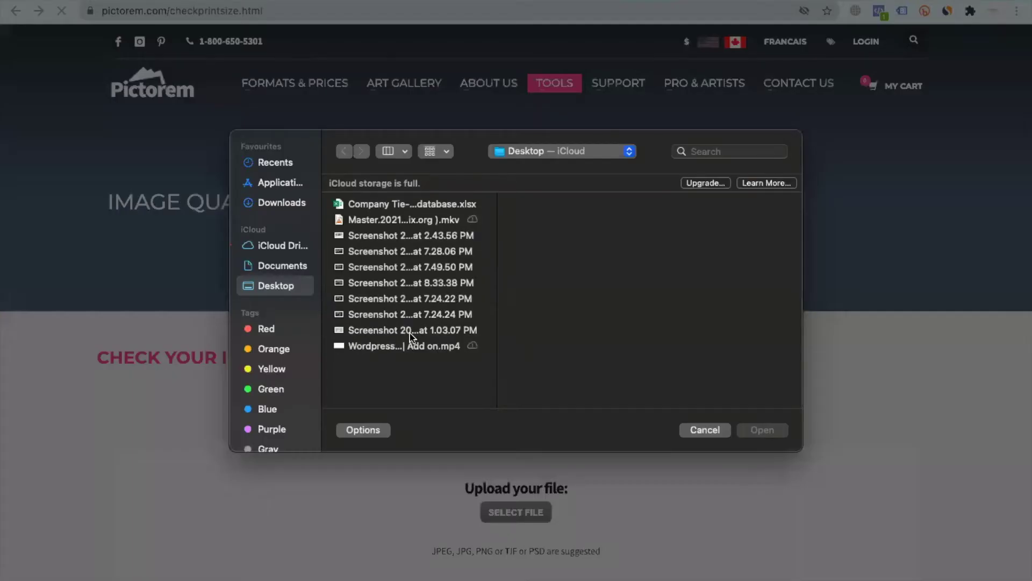
{"action": "left_click", "coordinate": [279, 211]}
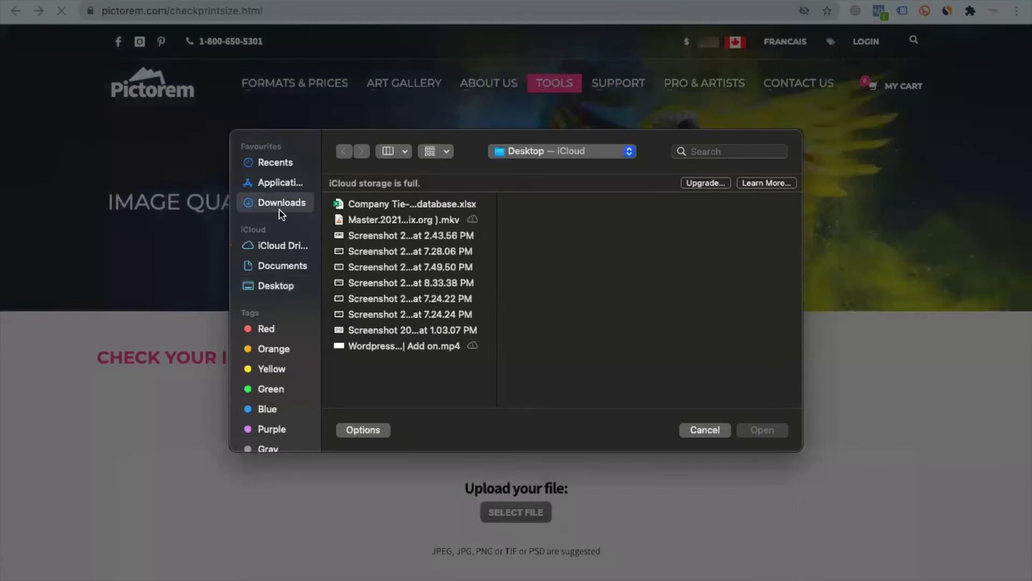
{"action": "left_click", "coordinate": [404, 186]}
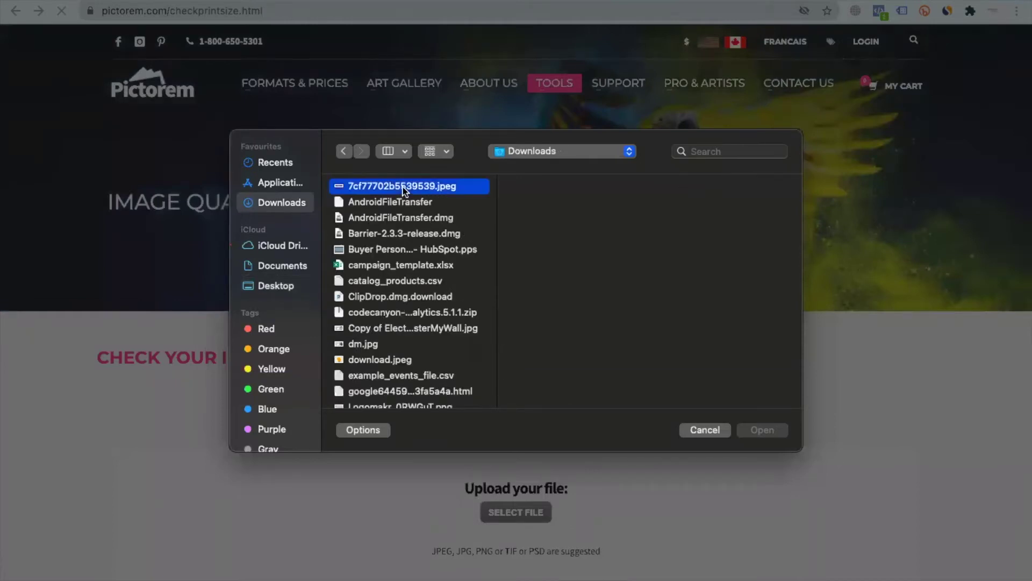
{"action": "left_click", "coordinate": [768, 432]}
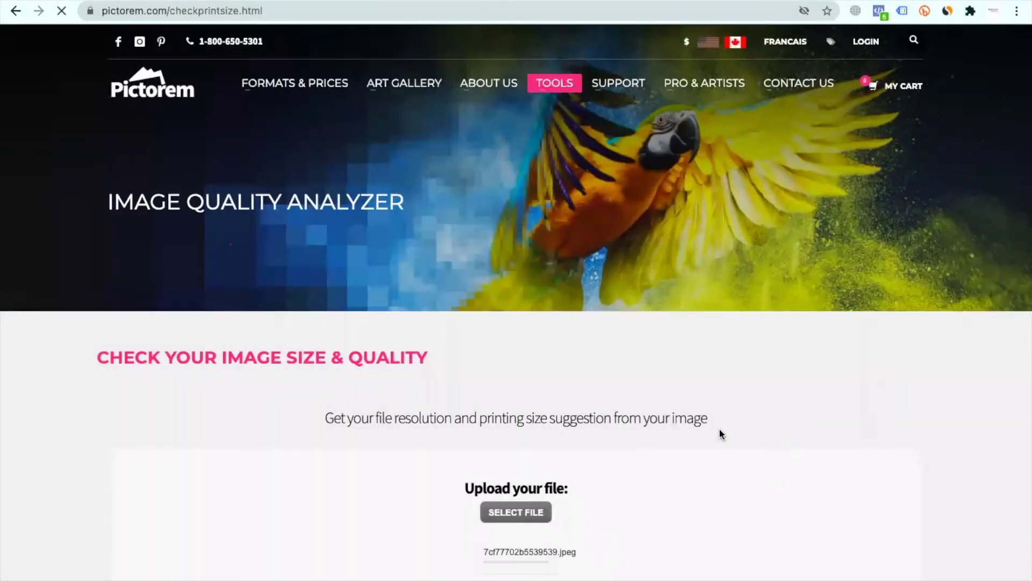
Examine the banner's analysis for its pixel resolution, print size recommendations and available print options.
{"action": "scroll", "coordinate": [718, 427], "scroll_direction": "down", "scroll_amount": 3}
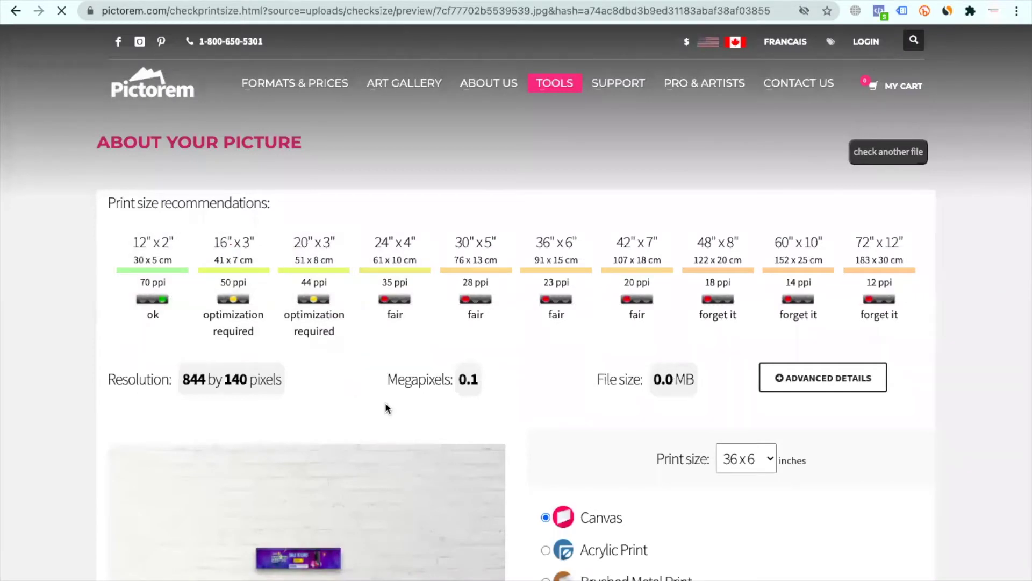
{"action": "scroll", "coordinate": [416, 447], "scroll_direction": "down", "scroll_amount": 4}
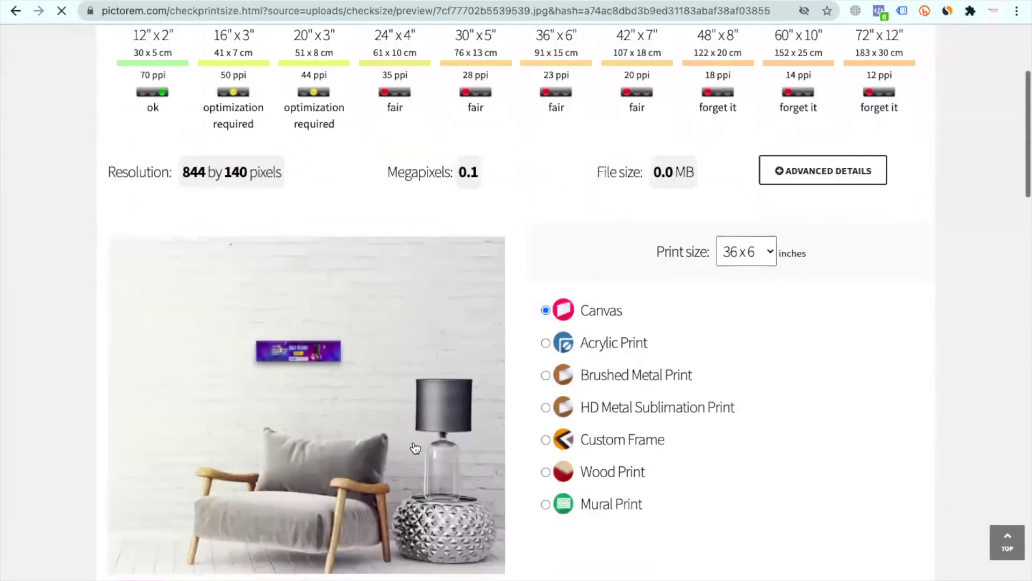
{"action": "left_click", "coordinate": [758, 261]}
{"action": "left_click", "coordinate": [785, 248]}
{"action": "scroll", "coordinate": [833, 385], "scroll_direction": "down", "scroll_amount": 6}
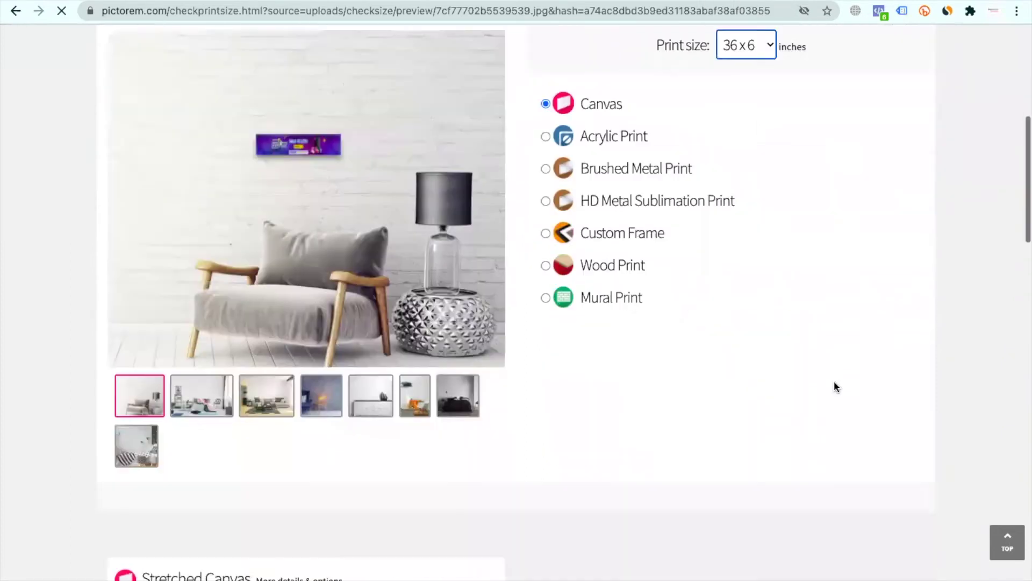
{"action": "scroll", "coordinate": [834, 386], "scroll_direction": "down", "scroll_amount": 5}
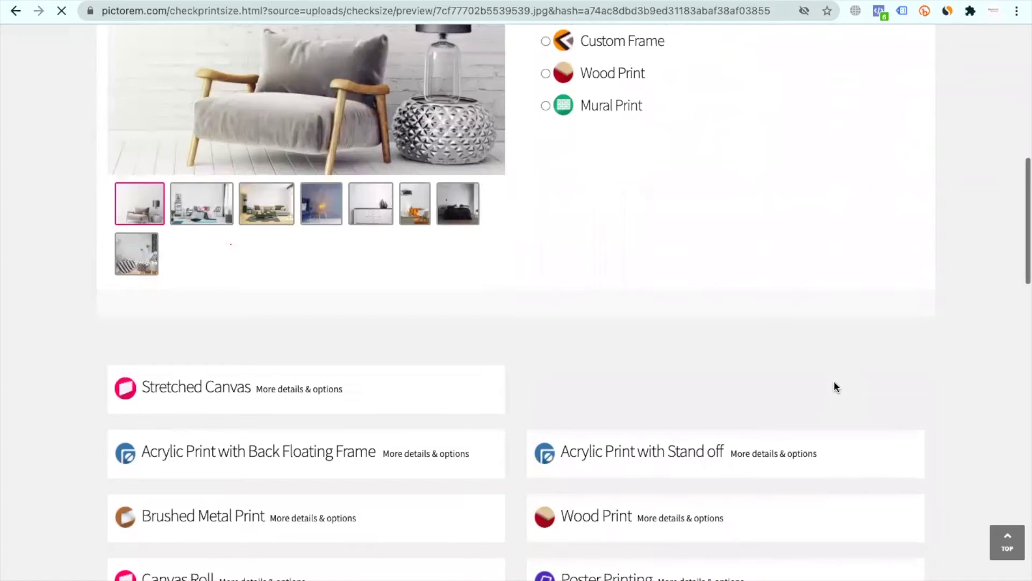
{"action": "scroll", "coordinate": [835, 386], "scroll_direction": "down", "scroll_amount": 2}
{"action": "scroll", "coordinate": [835, 387], "scroll_direction": "up", "scroll_amount": 9}
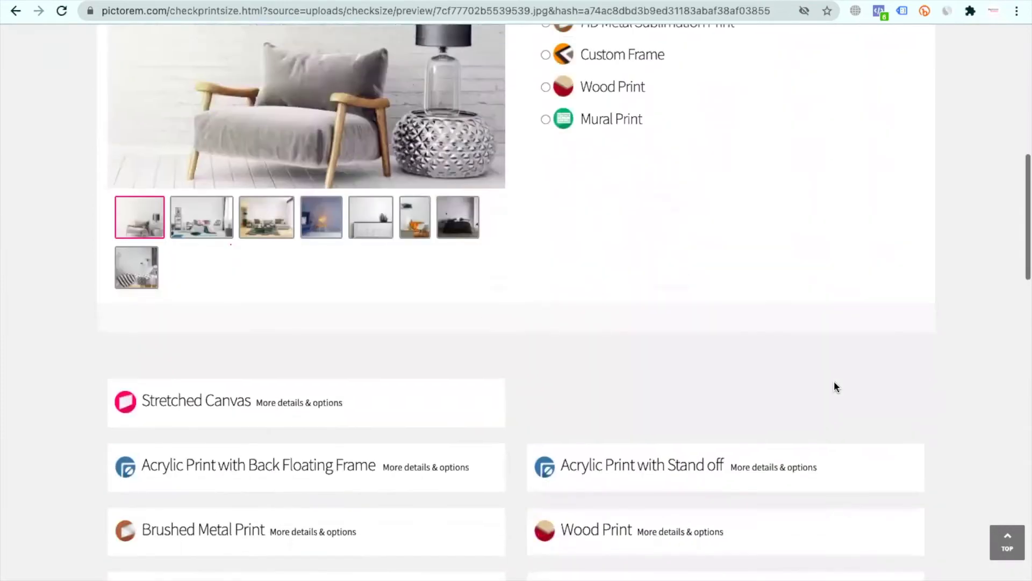
{"action": "scroll", "coordinate": [834, 381], "scroll_direction": "up", "scroll_amount": 5}
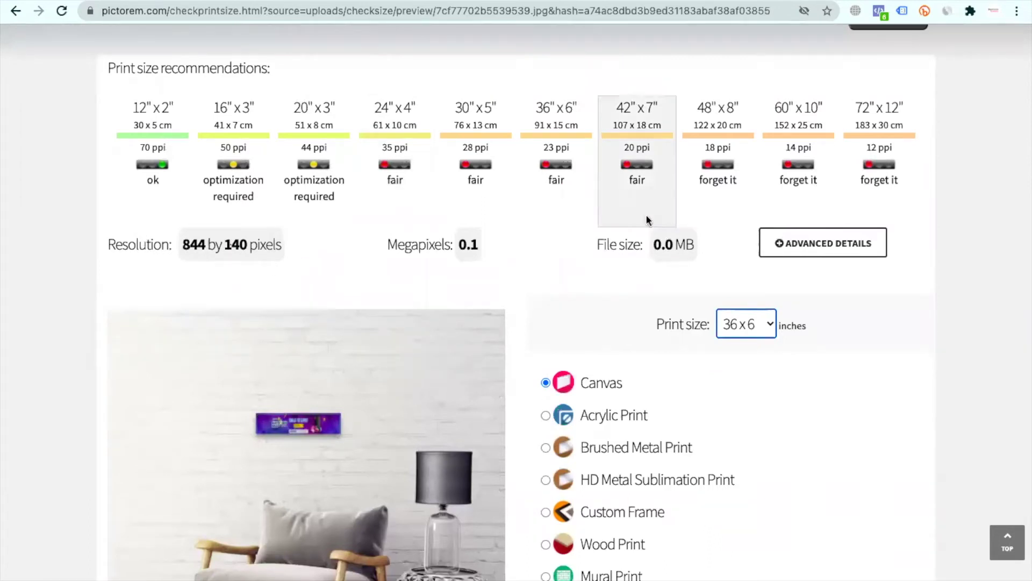
Switch to Canva and create a new custom-size design of 844 x 140 px, checking the height against the analyzer.
{"action": "key", "text": "ctrl+Tab"}
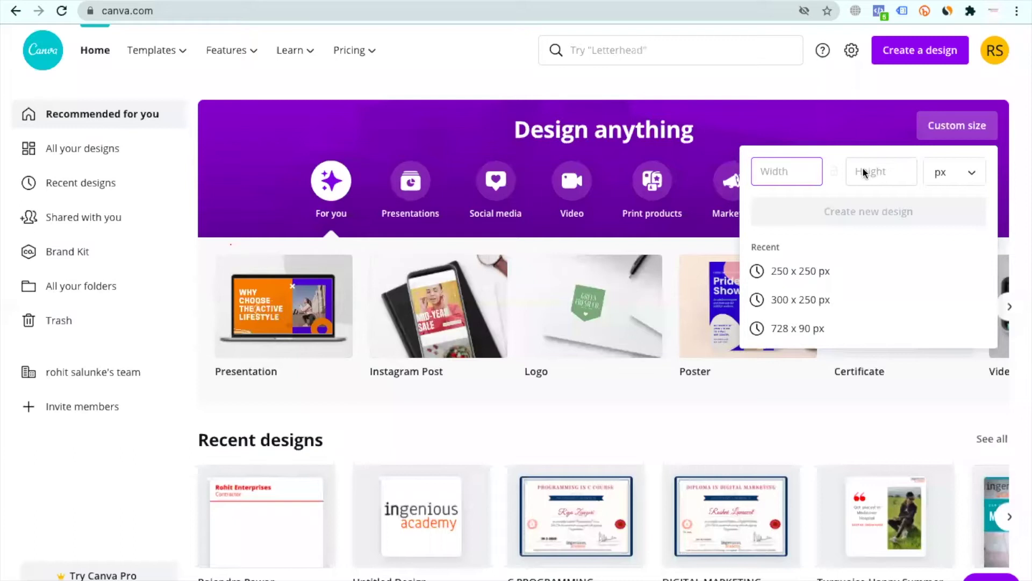
{"action": "type", "text": "844"}
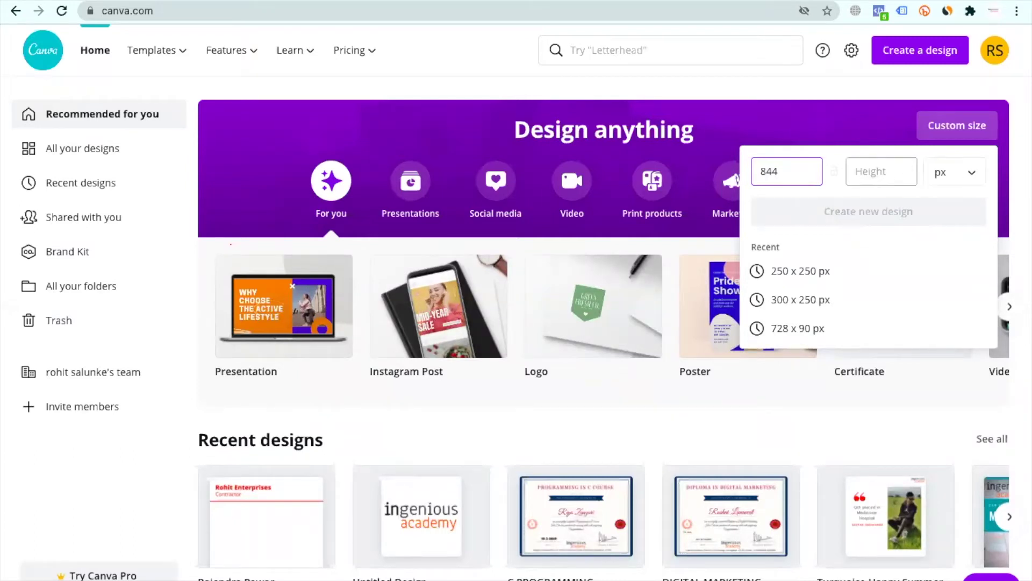
{"action": "key", "text": "ctrl+shift+Tab"}
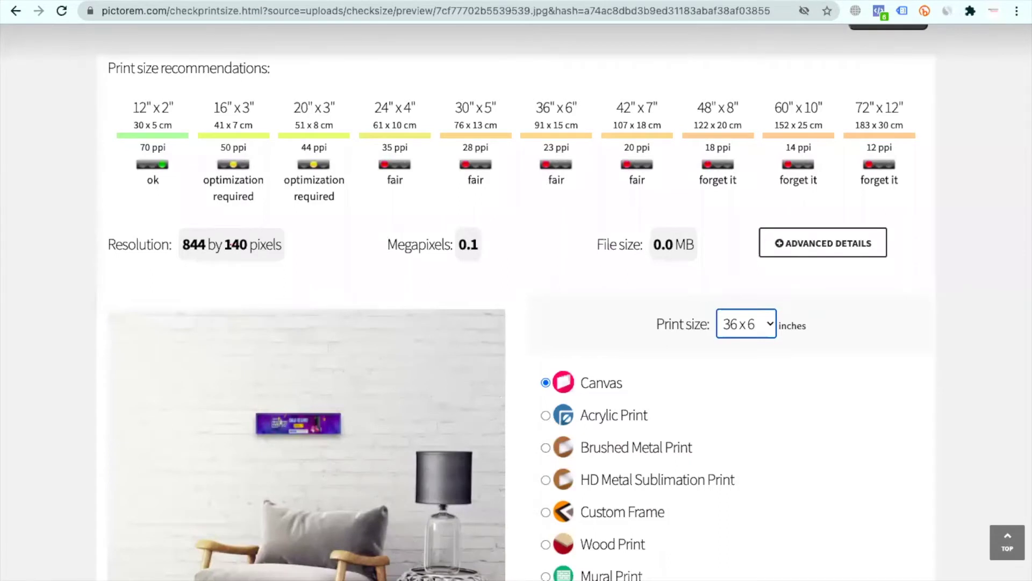
{"action": "key", "text": "ctrl+Tab"}
{"action": "left_click", "coordinate": [871, 171]}
{"action": "type", "text": "140"}
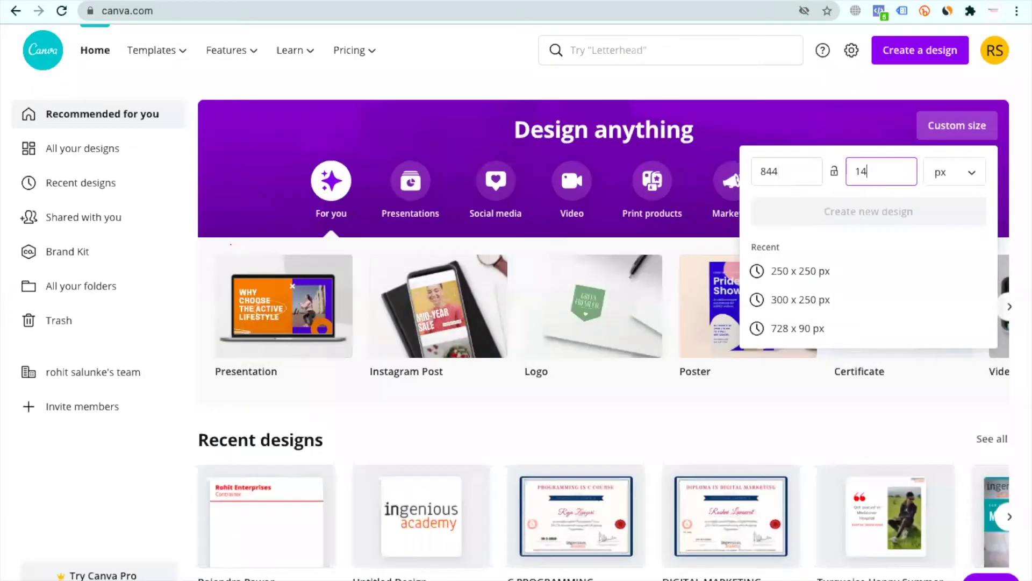
{"action": "left_click", "coordinate": [912, 216]}
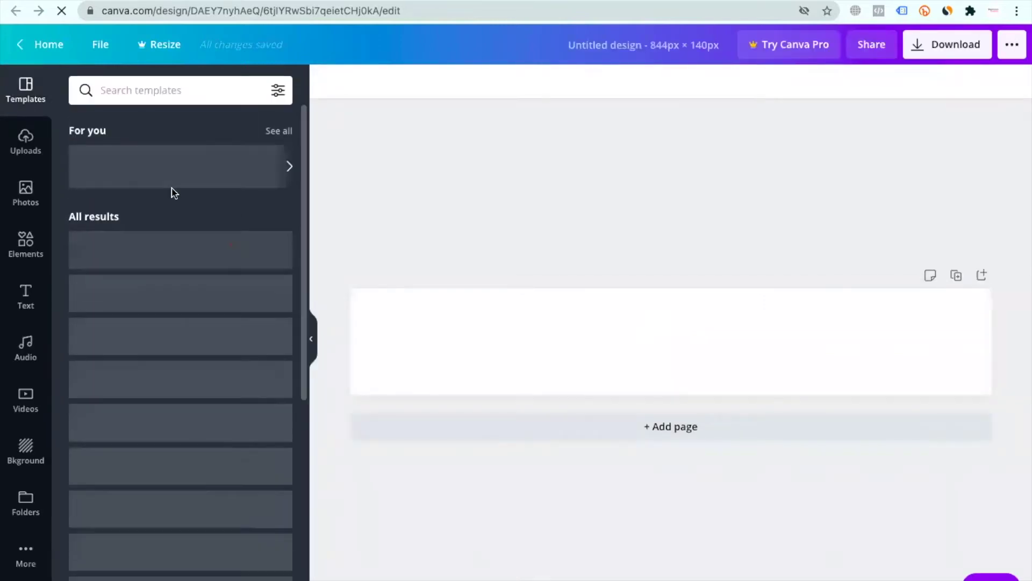
Browse the suggested banner templates and search the template library for "digital marketing".
{"action": "scroll", "coordinate": [174, 194], "scroll_direction": "down", "scroll_amount": 5}
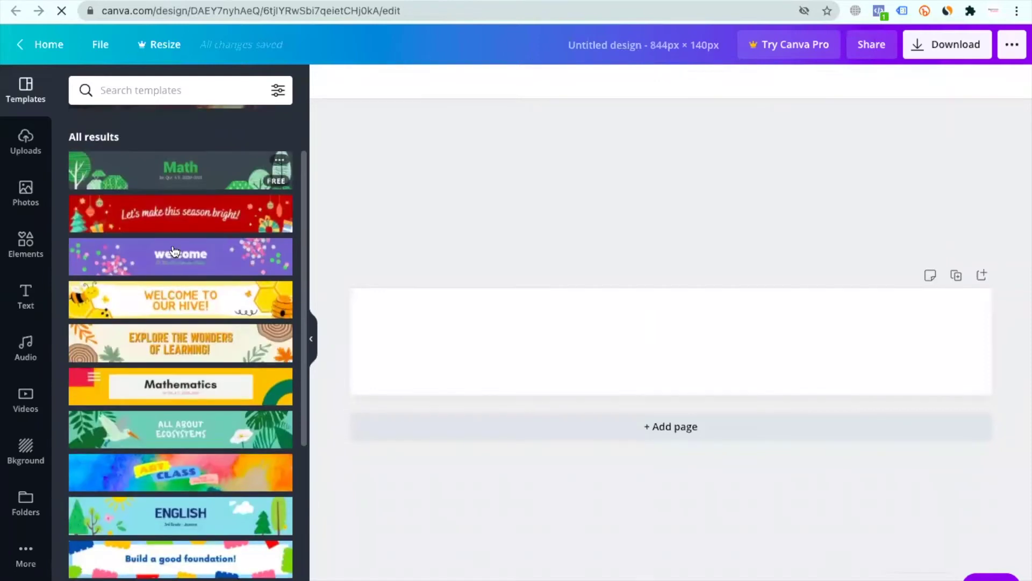
{"action": "scroll", "coordinate": [174, 250], "scroll_direction": "down", "scroll_amount": 4}
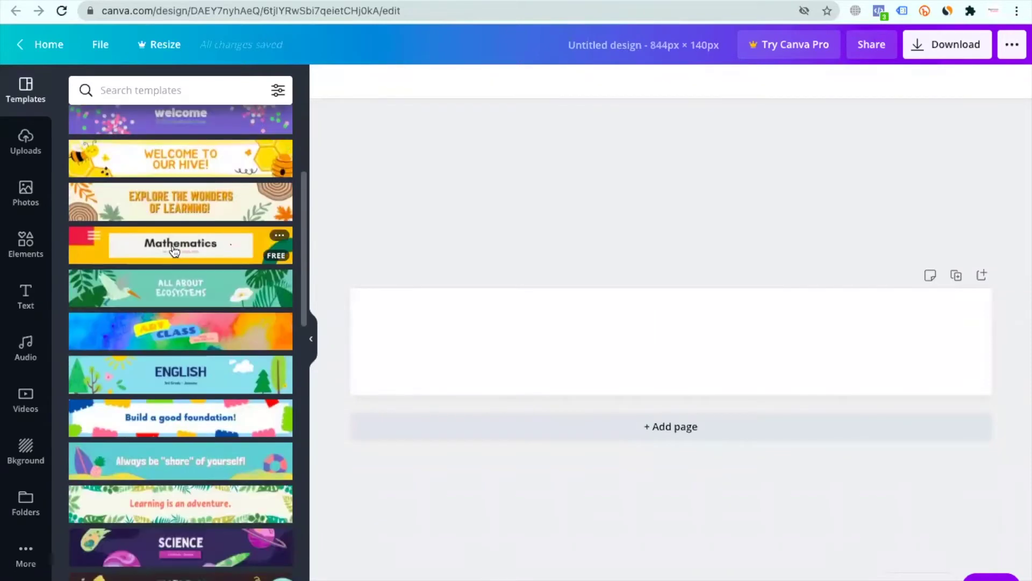
{"action": "scroll", "coordinate": [174, 251], "scroll_direction": "down", "scroll_amount": 7}
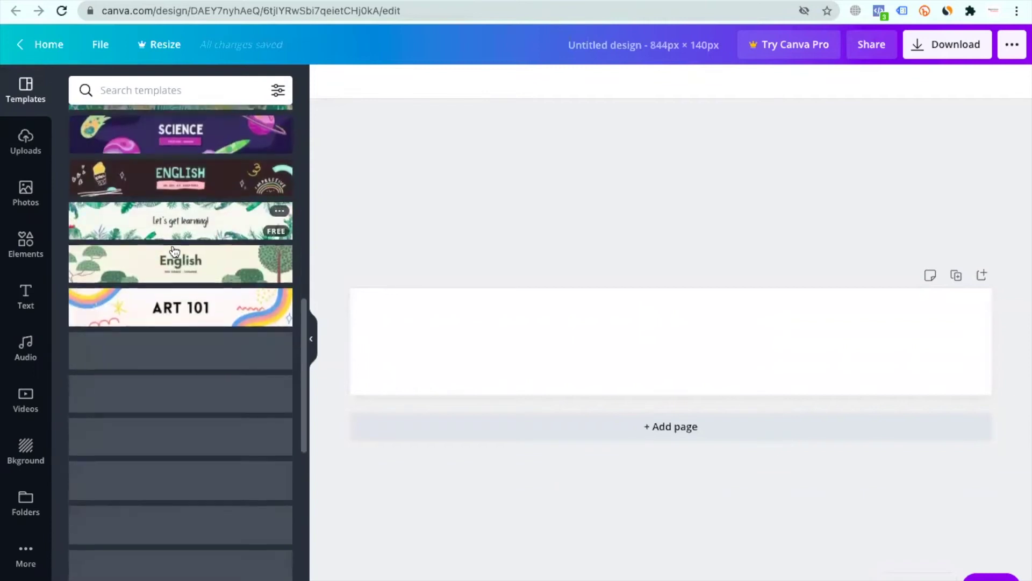
{"action": "scroll", "coordinate": [172, 249], "scroll_direction": "down", "scroll_amount": 2}
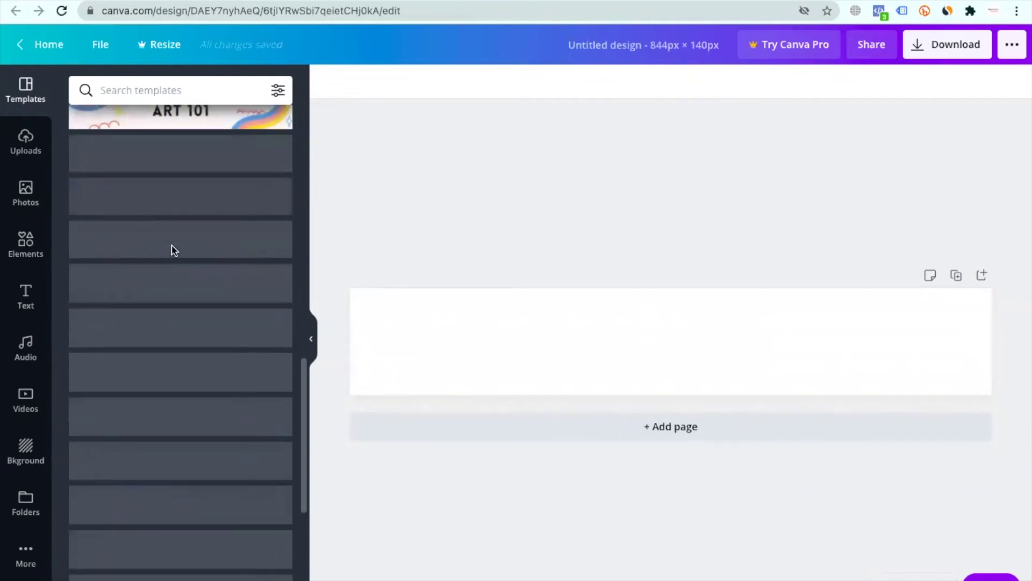
{"action": "scroll", "coordinate": [172, 249], "scroll_direction": "up", "scroll_amount": 4}
{"action": "left_click", "coordinate": [191, 88]}
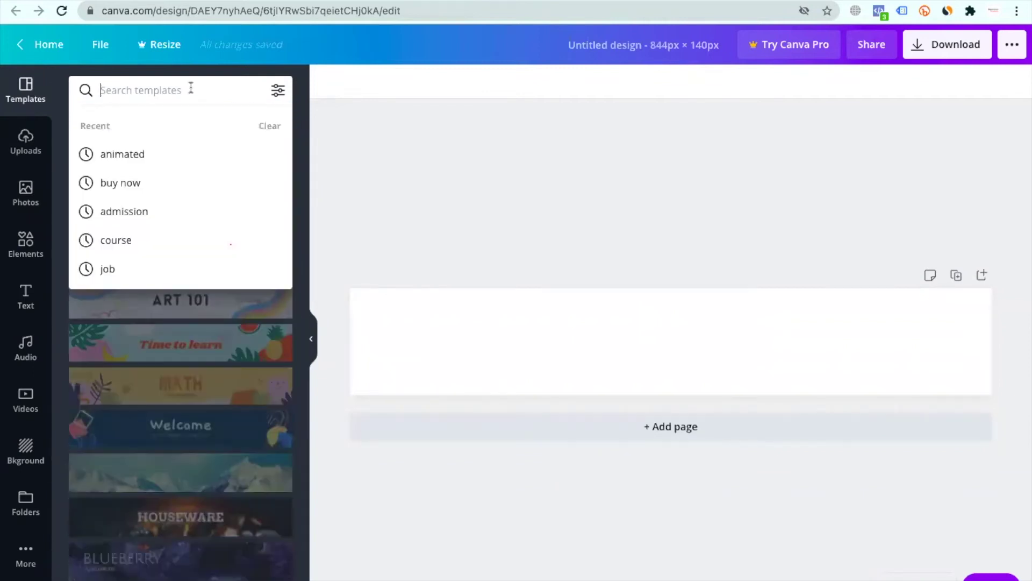
{"action": "type", "text": "digita"}
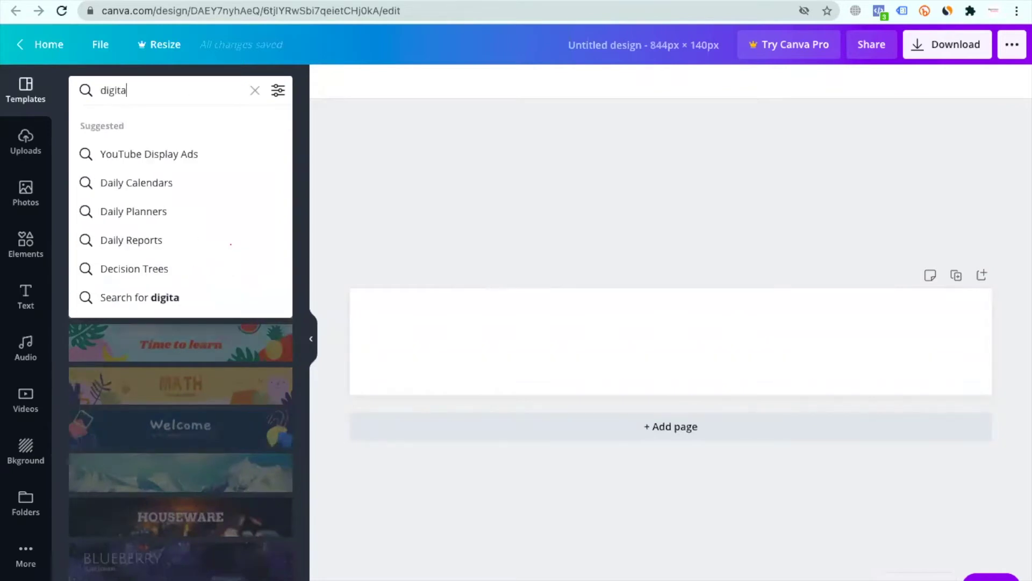
{"action": "type", "text": "l marketing"}
{"action": "key", "text": "Return"}
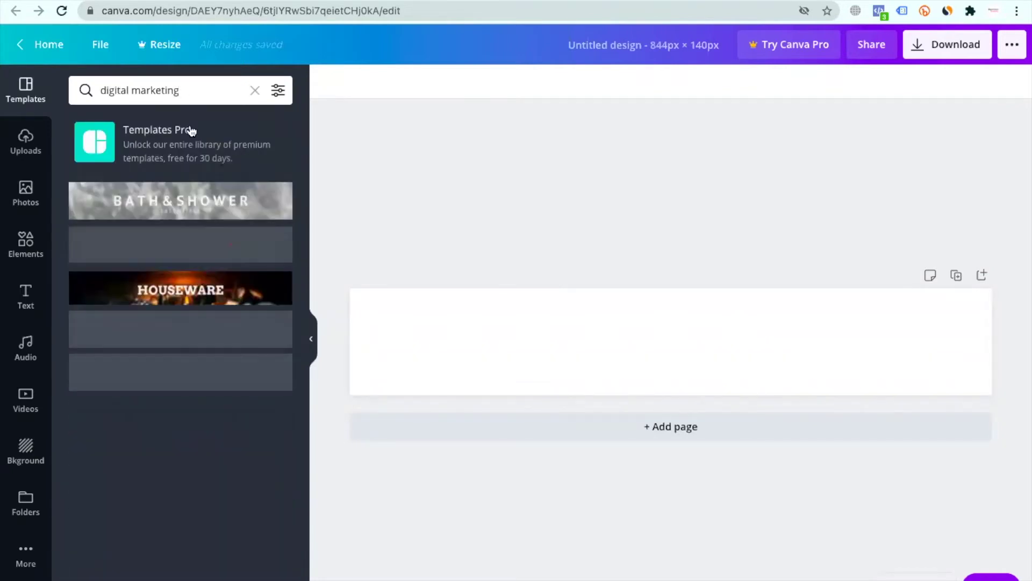
Search the templates for "education" and apply the "Time to learn!" banner template to the blank page.
{"action": "left_click", "coordinate": [229, 92]}
{"action": "key", "text": "ctrl+a"}
{"action": "type", "text": "e"}
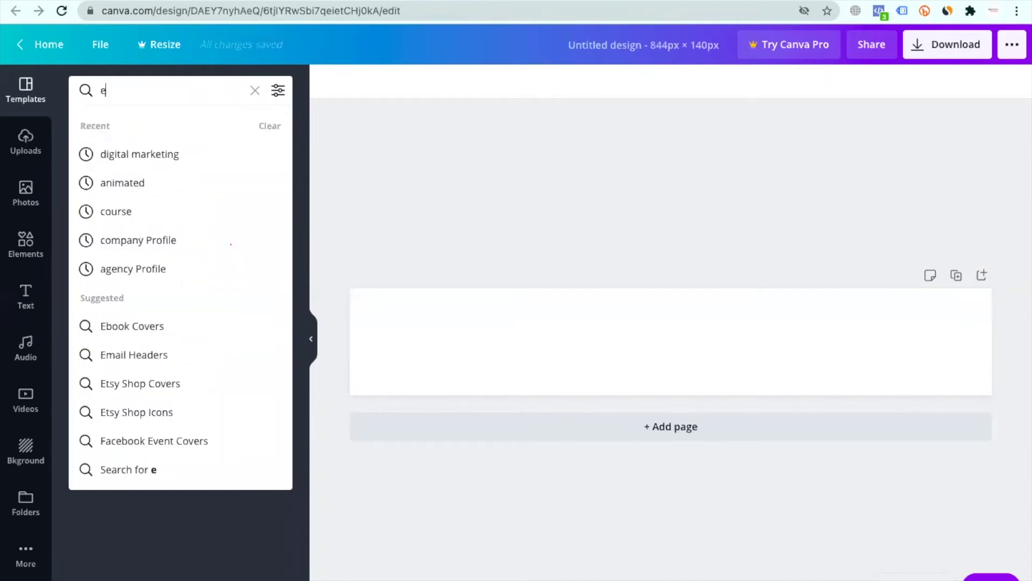
{"action": "type", "text": "ducation"}
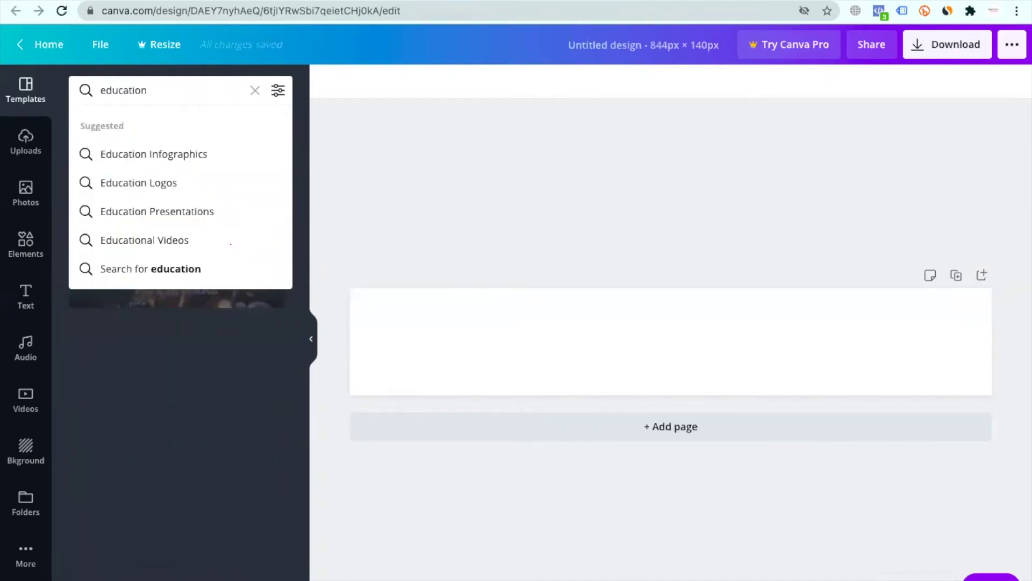
{"action": "key", "text": "Return"}
{"action": "scroll", "coordinate": [261, 224], "scroll_direction": "down", "scroll_amount": 3}
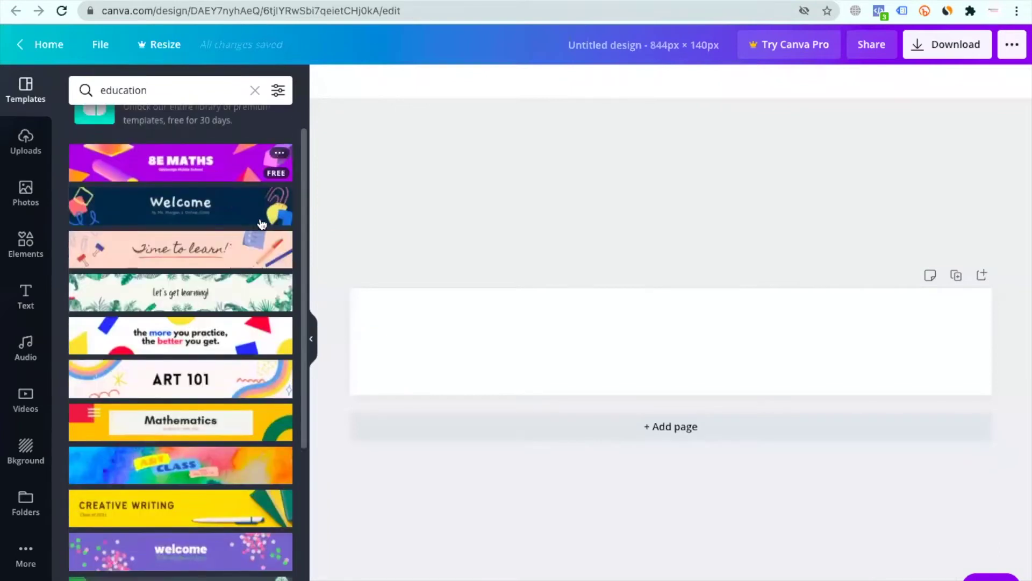
{"action": "scroll", "coordinate": [262, 223], "scroll_direction": "down", "scroll_amount": 4}
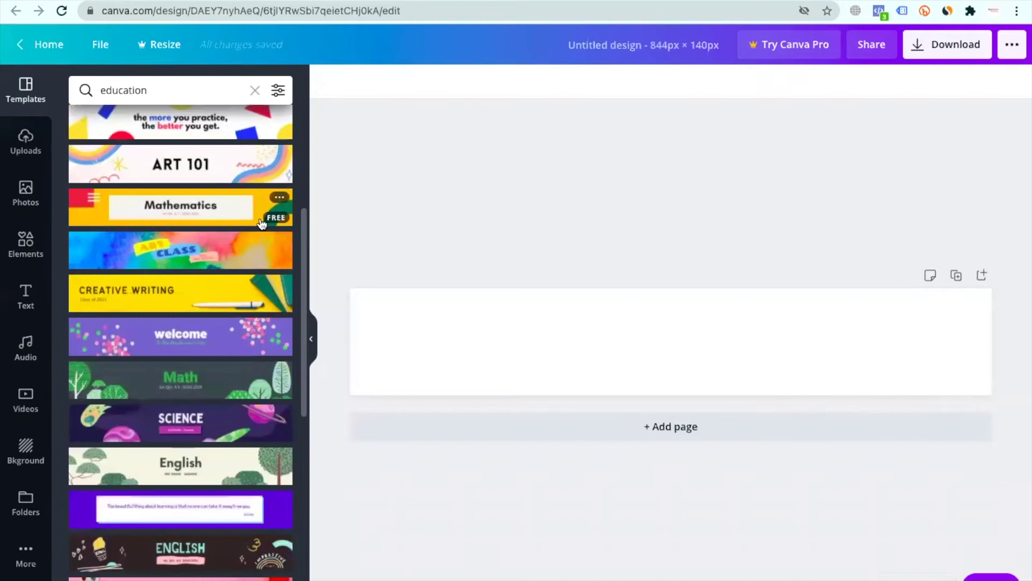
{"action": "scroll", "coordinate": [261, 221], "scroll_direction": "down", "scroll_amount": 9}
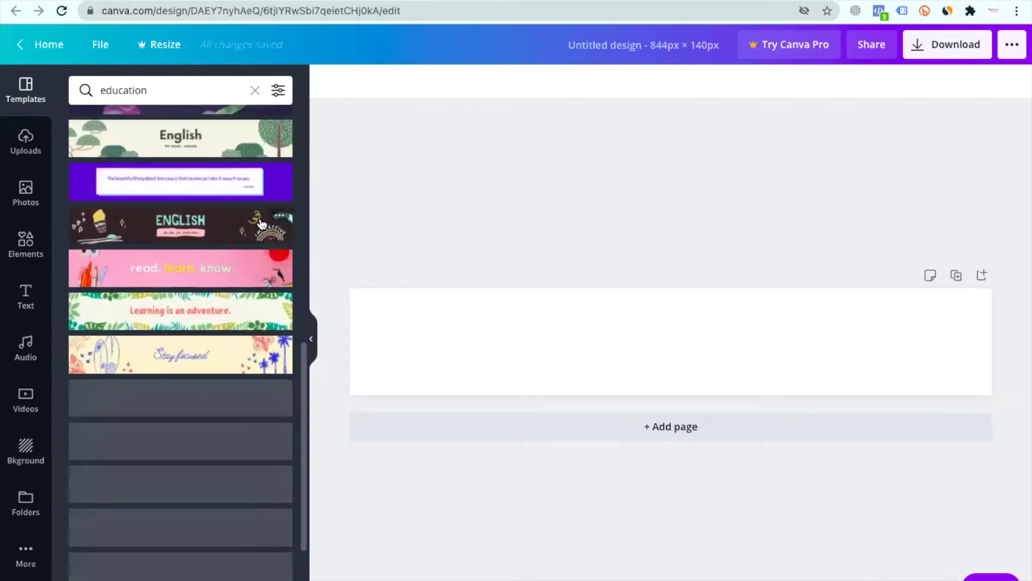
{"action": "scroll", "coordinate": [261, 224], "scroll_direction": "down", "scroll_amount": 2}
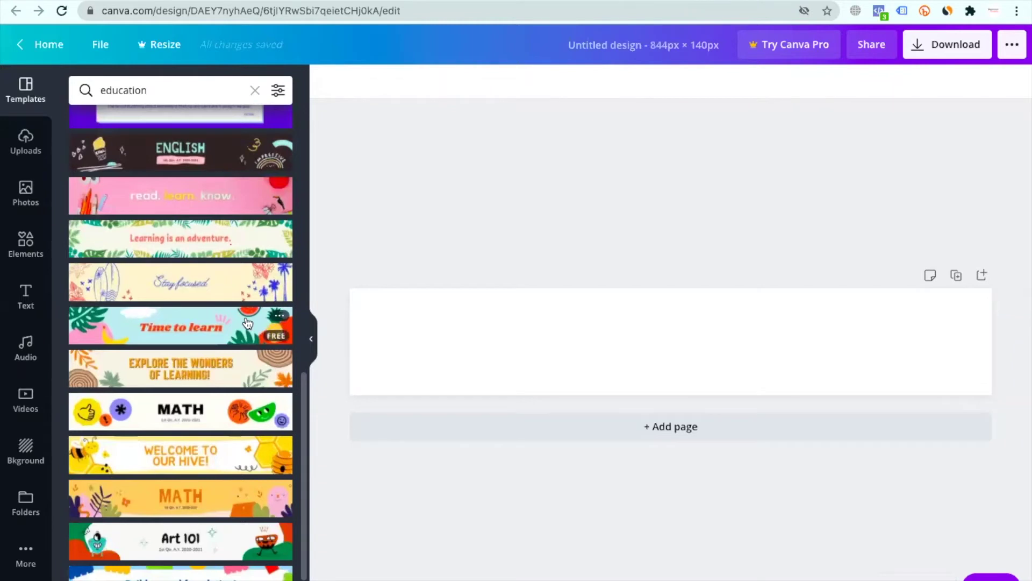
{"action": "scroll", "coordinate": [247, 323], "scroll_direction": "down", "scroll_amount": 3}
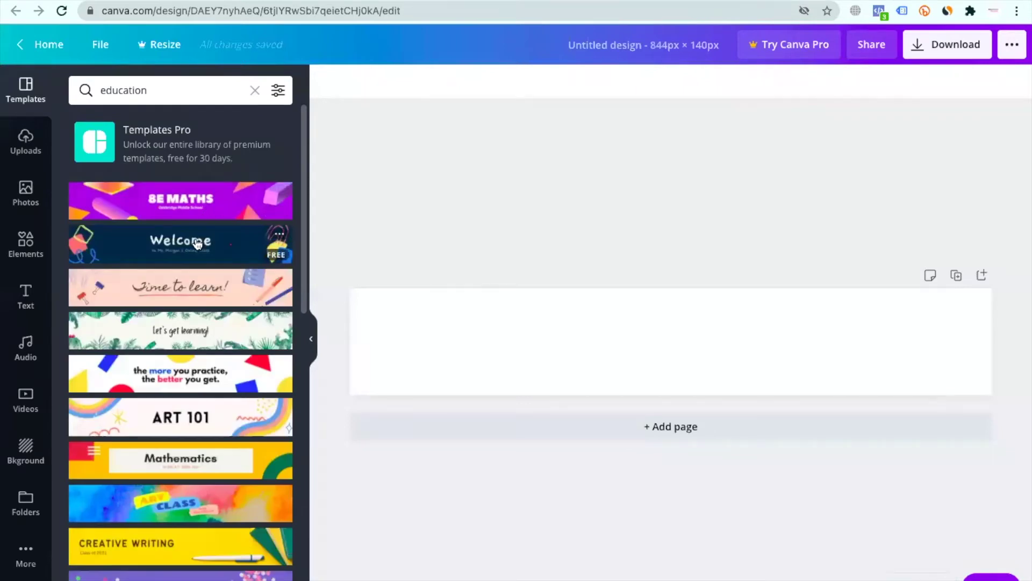
{"action": "left_click", "coordinate": [209, 292]}
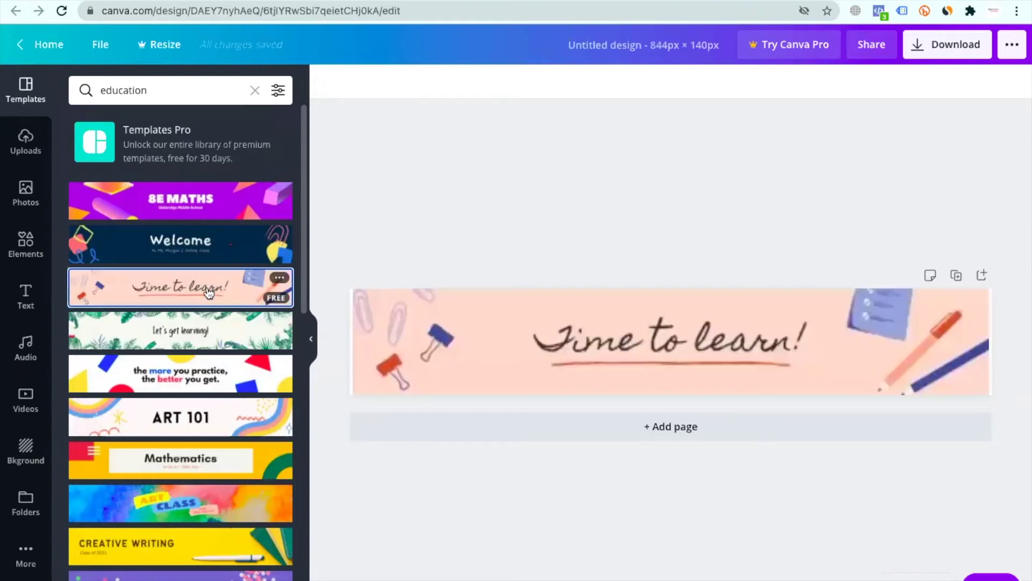
Replace the banner's "Time to learn!" heading with "Classroom Training".
{"action": "double_click", "coordinate": [574, 344]}
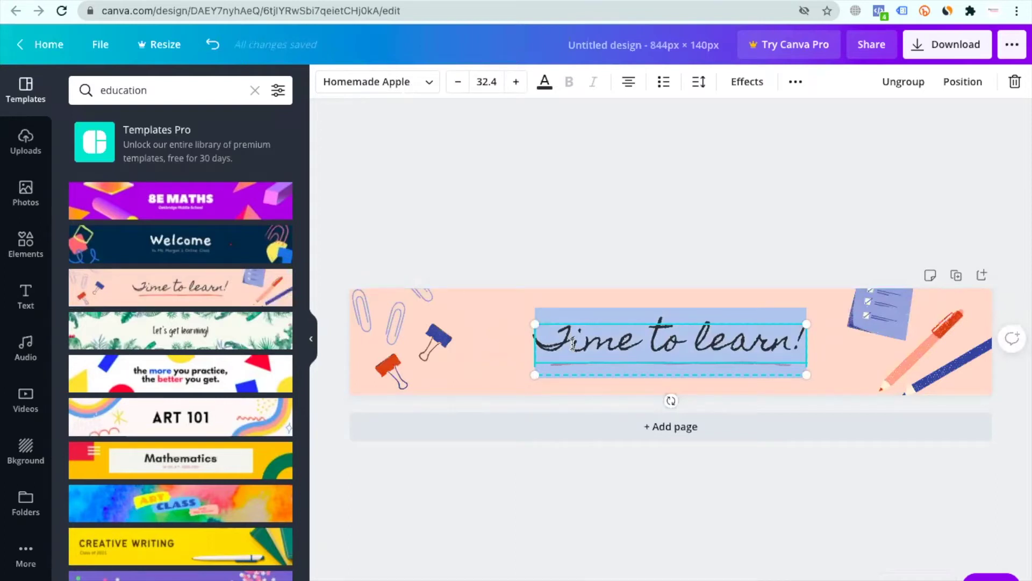
{"action": "type", "text": "Class"}
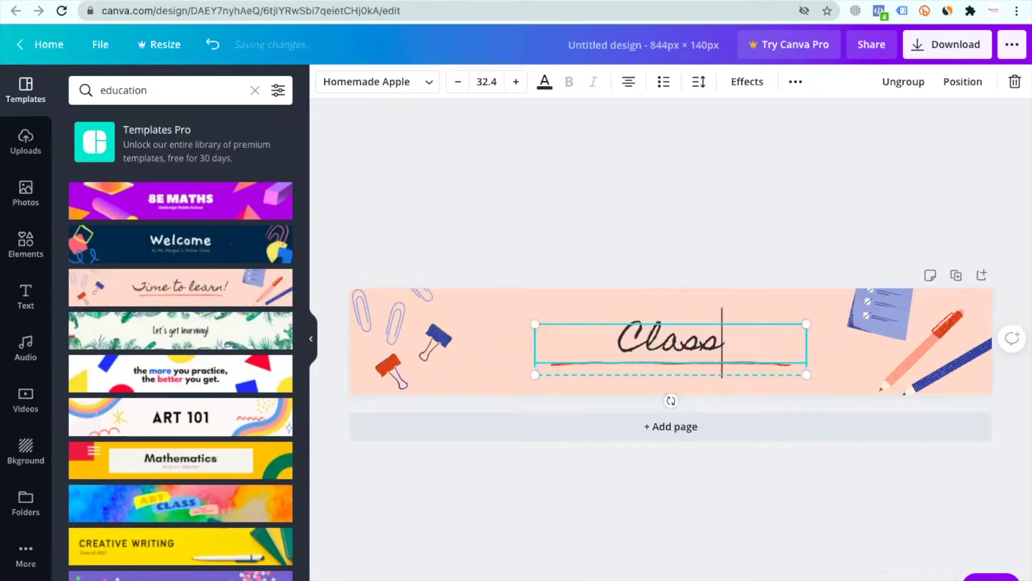
{"action": "type", "text": "room Trai"}
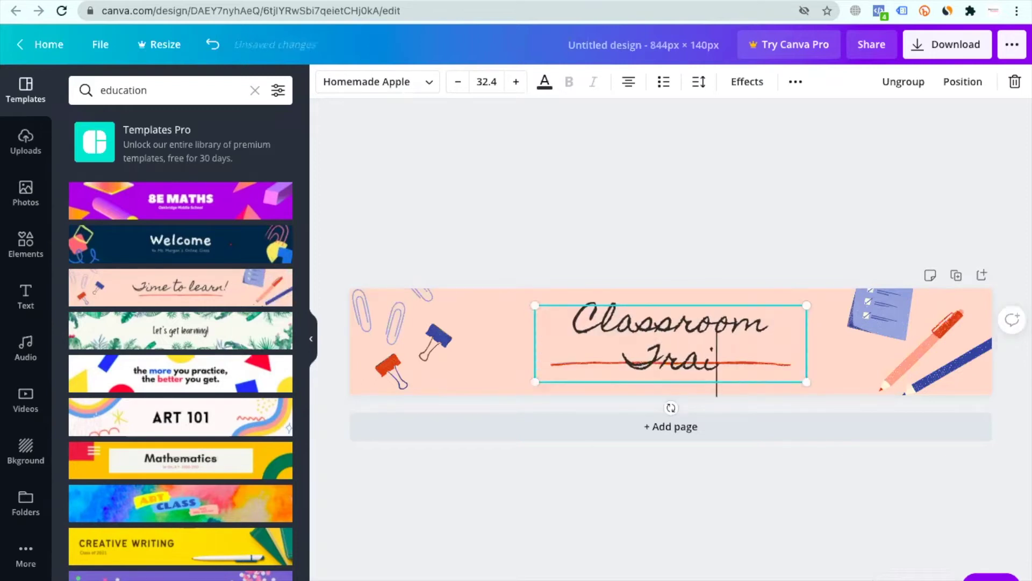
{"action": "type", "text": "ning"}
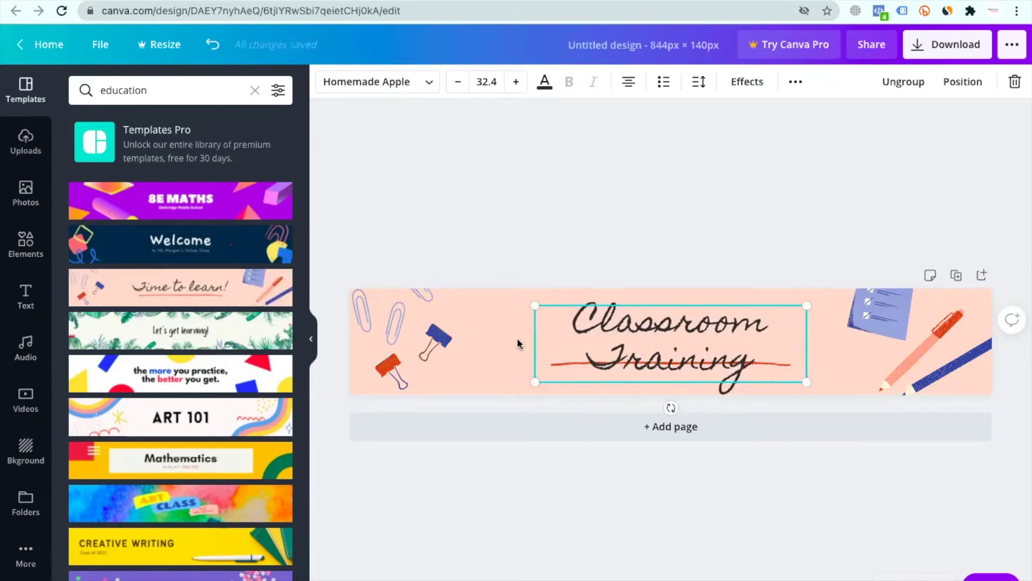
Widen the "Classroom Training" text box towards the paper clips and reduce its font size to 28.5.
{"action": "left_click_drag", "start_coordinate": [535, 382], "coordinate": [483, 396]}
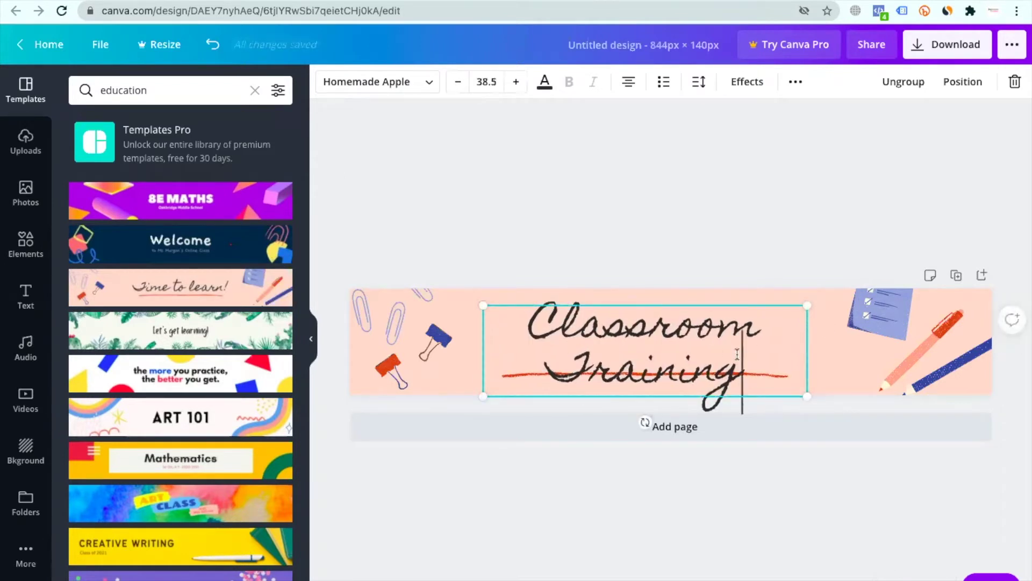
{"action": "left_click", "coordinate": [466, 84]}
{"action": "left_click", "coordinate": [466, 83]}
{"action": "left_click", "coordinate": [467, 84]}
{"action": "left_click", "coordinate": [467, 84]}
{"action": "left_click", "coordinate": [467, 85]}
{"action": "left_click", "coordinate": [467, 84]}
{"action": "left_click", "coordinate": [467, 85]}
{"action": "left_click", "coordinate": [467, 84]}
{"action": "left_click", "coordinate": [467, 84]}
{"action": "left_click", "coordinate": [466, 84]}
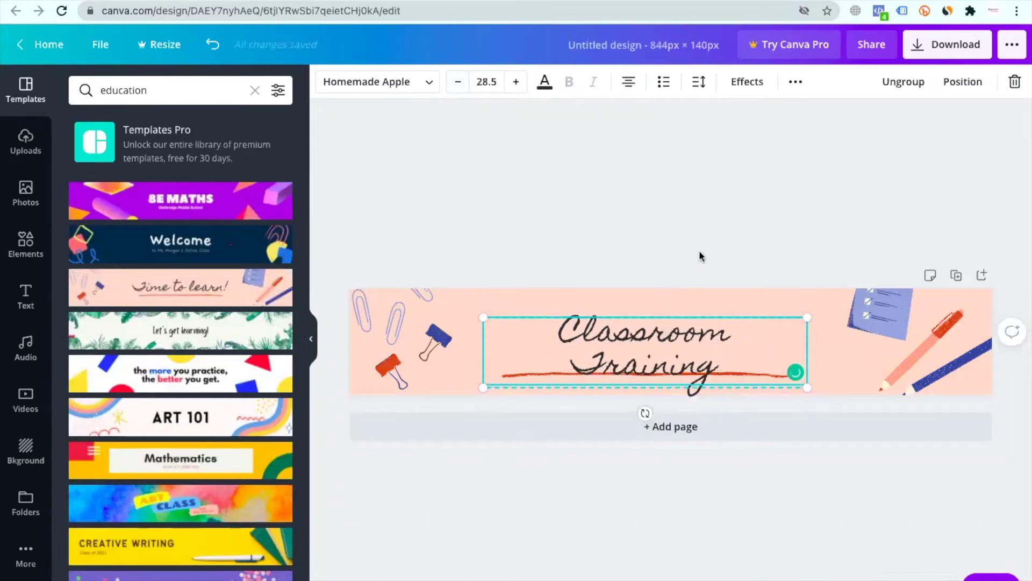
{"action": "left_click", "coordinate": [645, 218]}
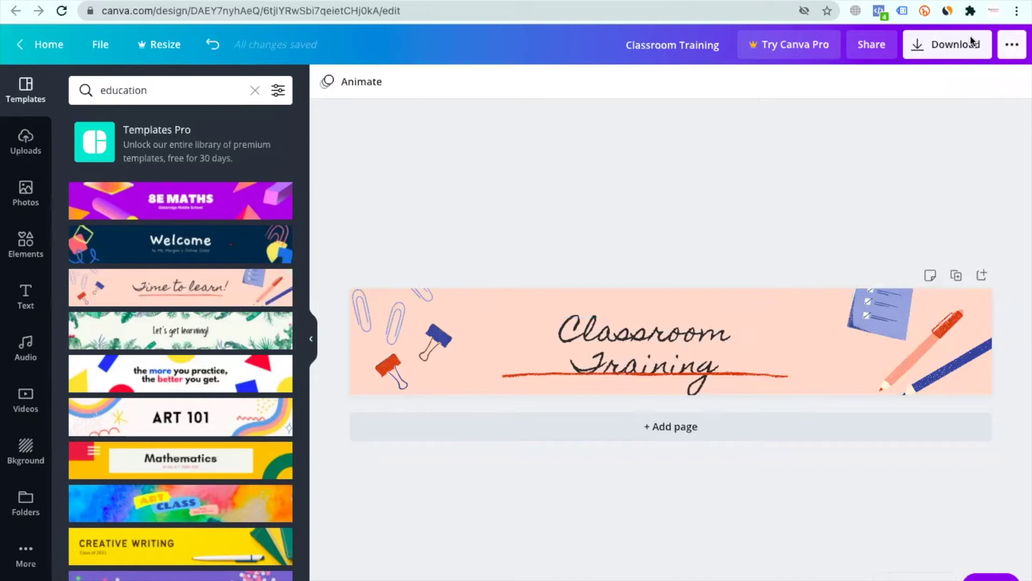
Download the banner as a PNG named "Classroom Training" to the Downloads folder and dismiss the scheduling promotion.
{"action": "left_click", "coordinate": [943, 46]}
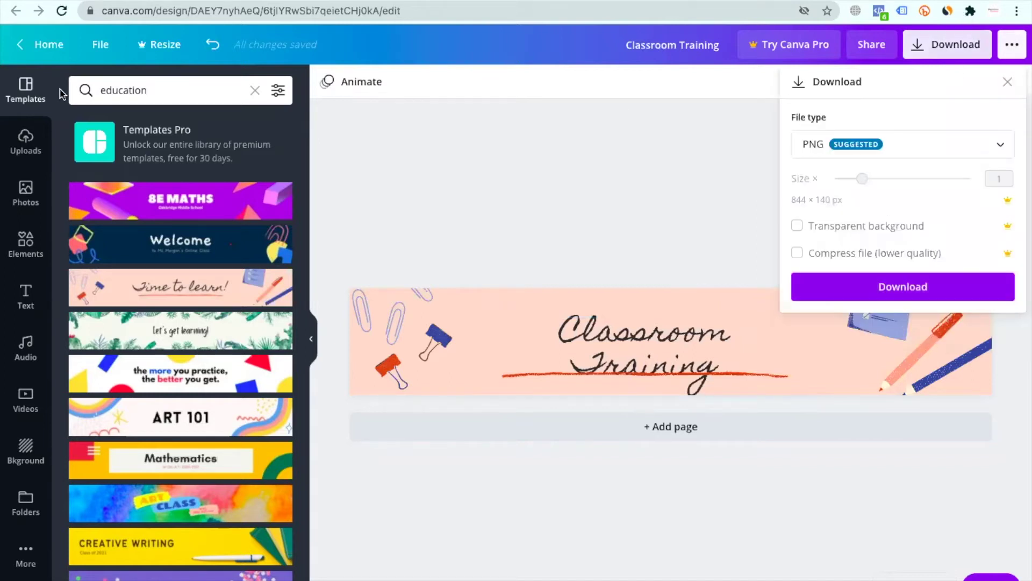
{"action": "left_click", "coordinate": [932, 291]}
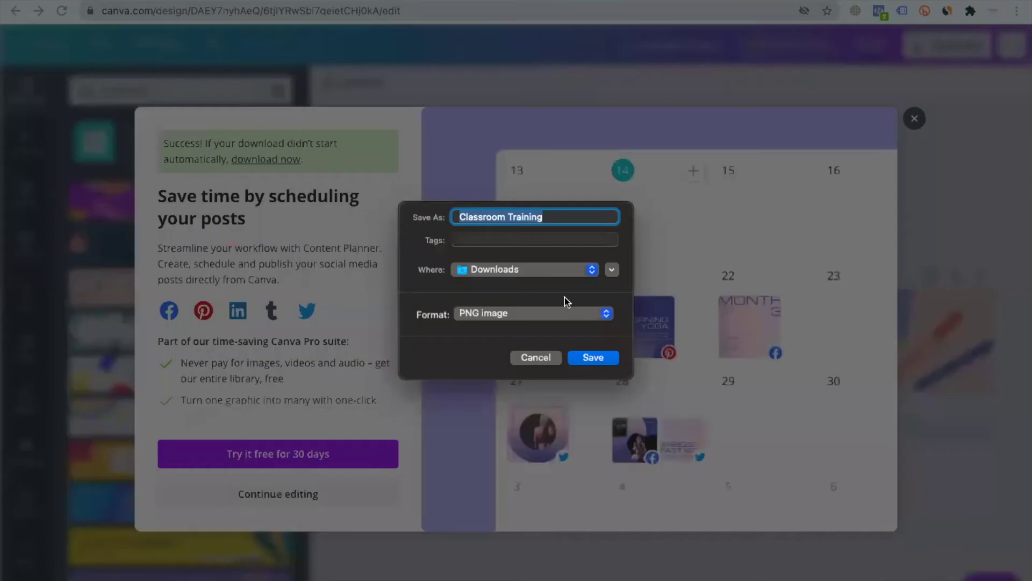
{"action": "left_click", "coordinate": [595, 358]}
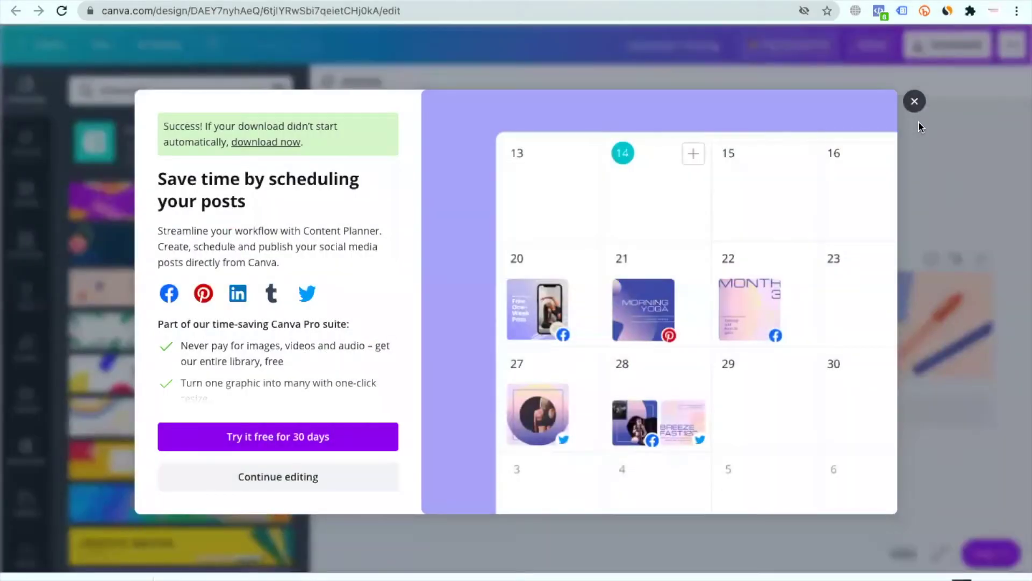
{"action": "left_click", "coordinate": [917, 103]}
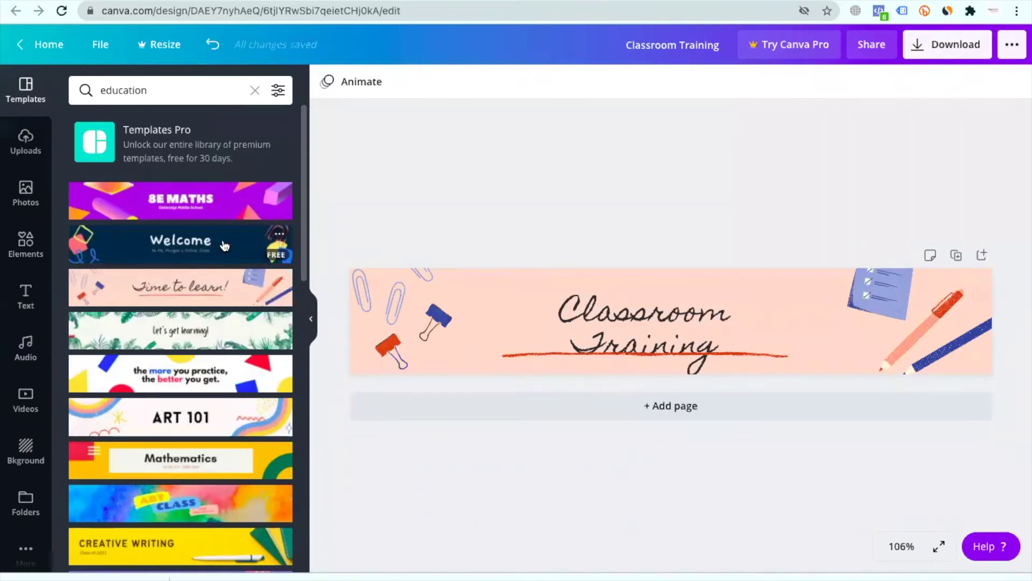
Replace the current page with the "the more you practice, the better you get." template and change its text to "Online Training Courses".
{"action": "left_click", "coordinate": [203, 376]}
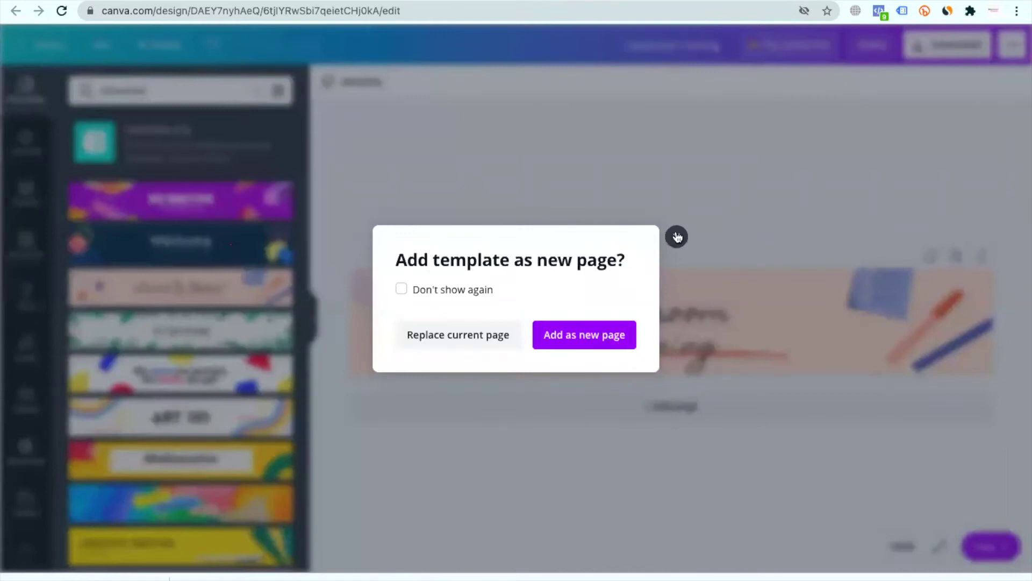
{"action": "left_click", "coordinate": [506, 330]}
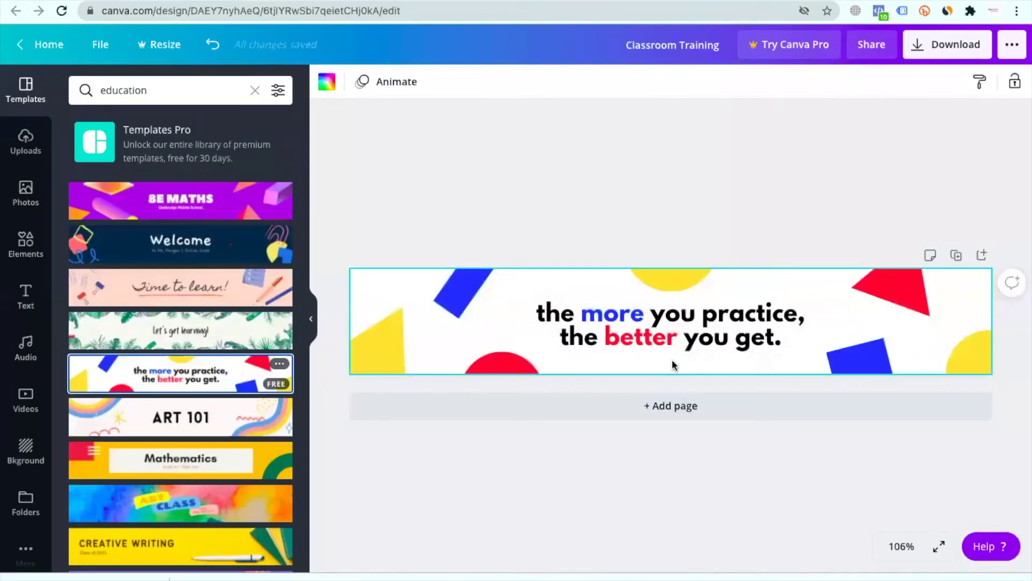
{"action": "double_click", "coordinate": [628, 334]}
{"action": "type", "text": "Onbl"}
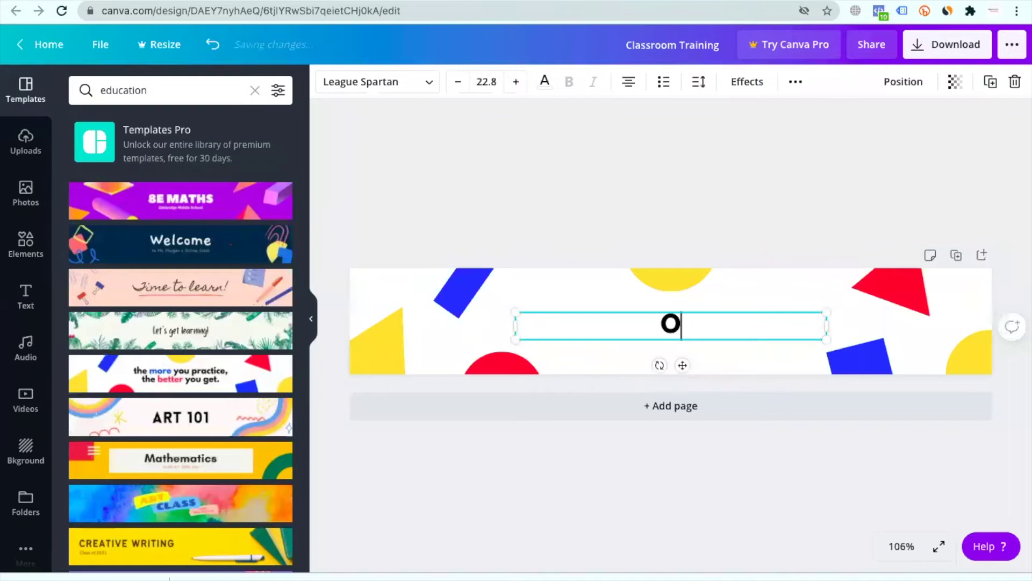
{"action": "key", "text": "BackSpace"}
{"action": "key", "text": "BackSpace"}
{"action": "type", "text": "li"}
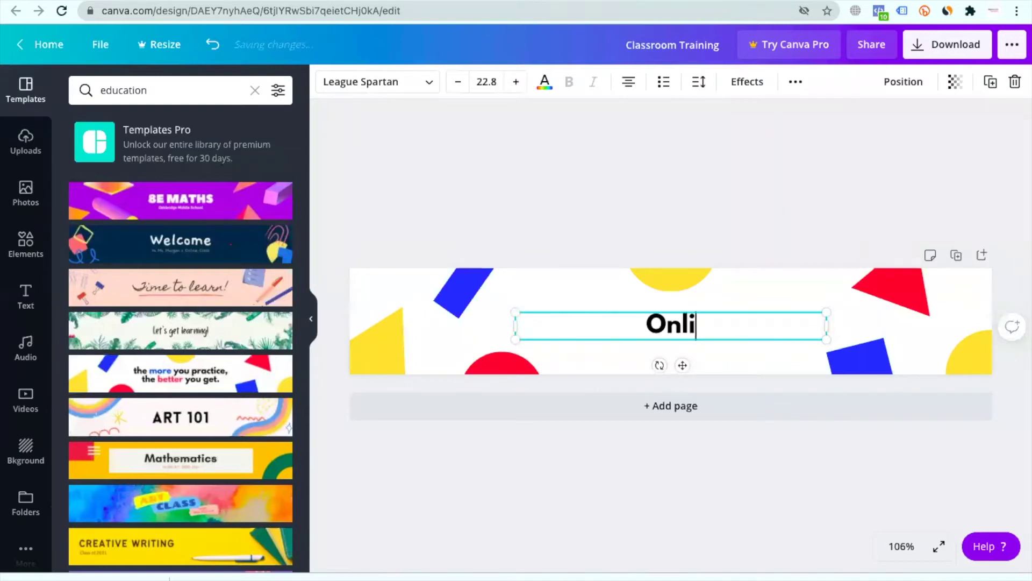
{"action": "type", "text": "ne Training "}
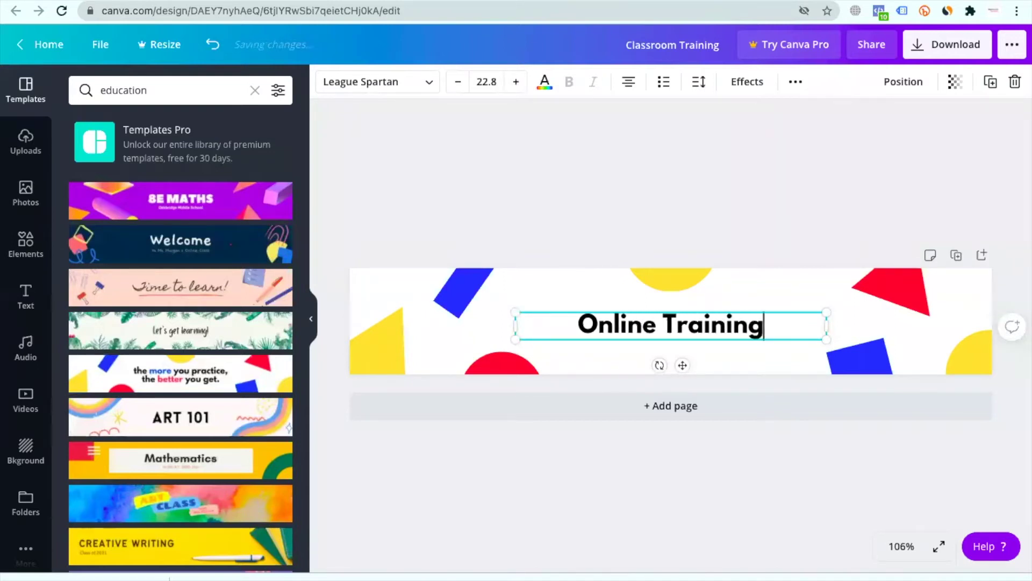
{"action": "type", "text": "Courses"}
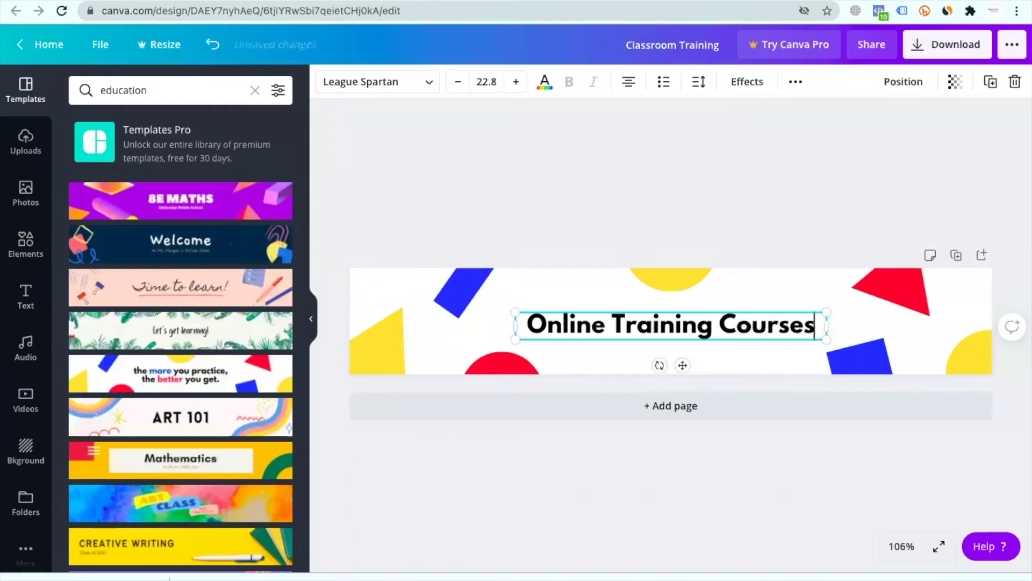
Download the second banner as a PNG named "Classroom Training (1)" to the Downloads folder.
{"action": "left_click", "coordinate": [953, 45]}
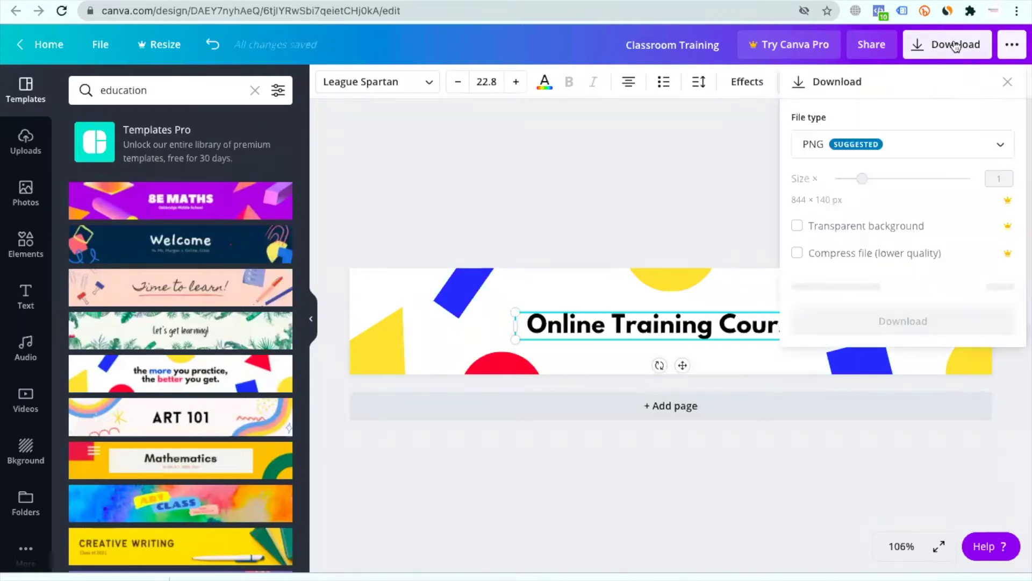
{"action": "left_click", "coordinate": [903, 287]}
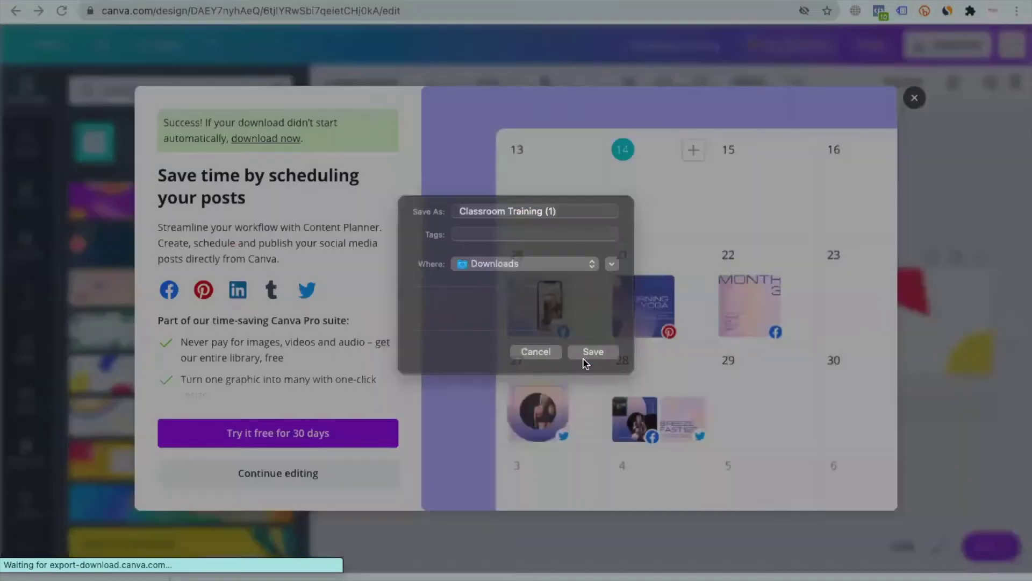
{"action": "left_click", "coordinate": [585, 359]}
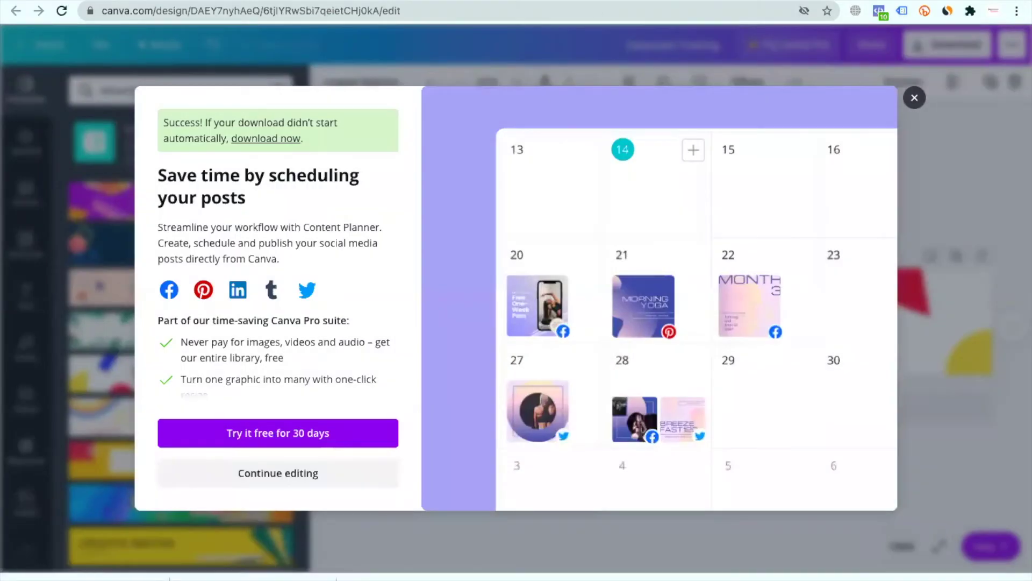
Switch to the Elementor page and upload Classroom Training.png from Downloads to the image carousel's gallery.
{"action": "left_click", "coordinate": [415, 1]}
{"action": "left_click", "coordinate": [416, 2]}
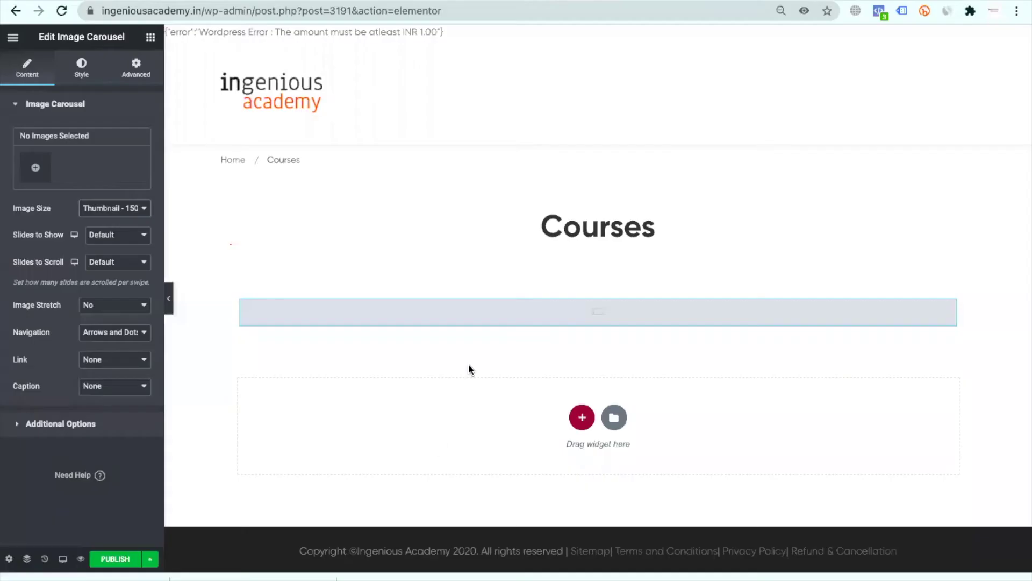
{"action": "left_click", "coordinate": [35, 168]}
{"action": "left_click", "coordinate": [176, 97]}
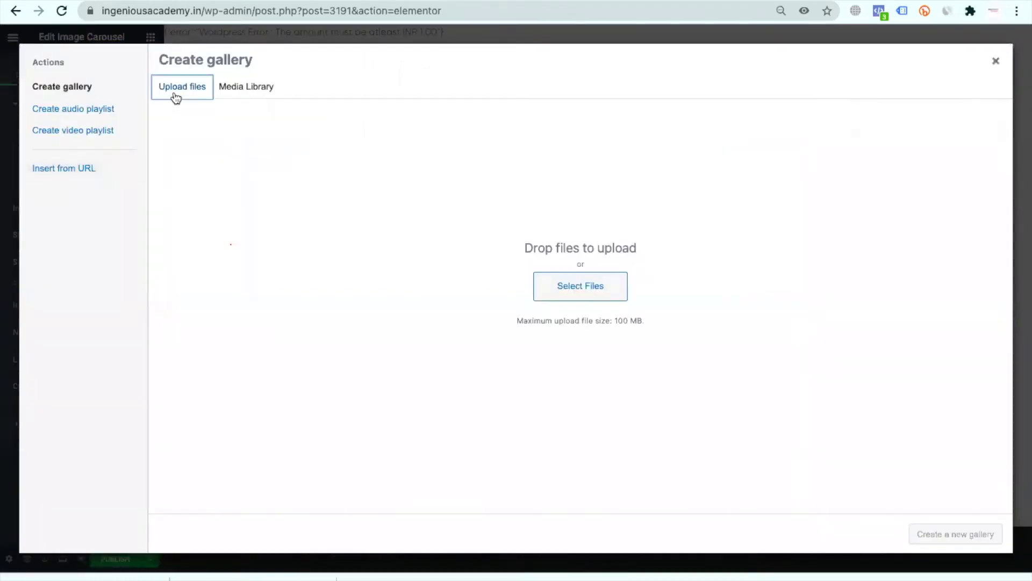
{"action": "left_click", "coordinate": [591, 288]}
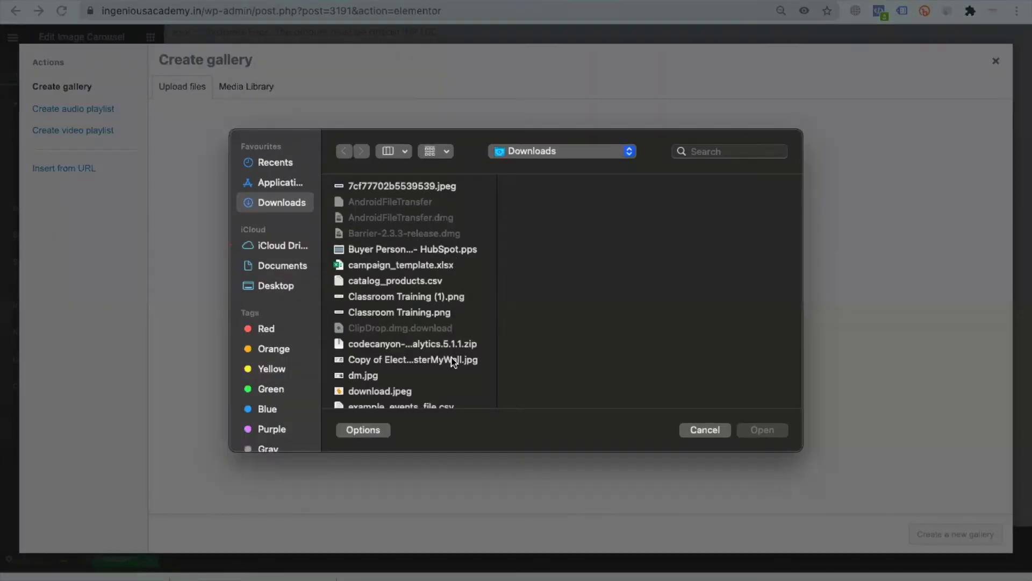
{"action": "double_click", "coordinate": [418, 311]}
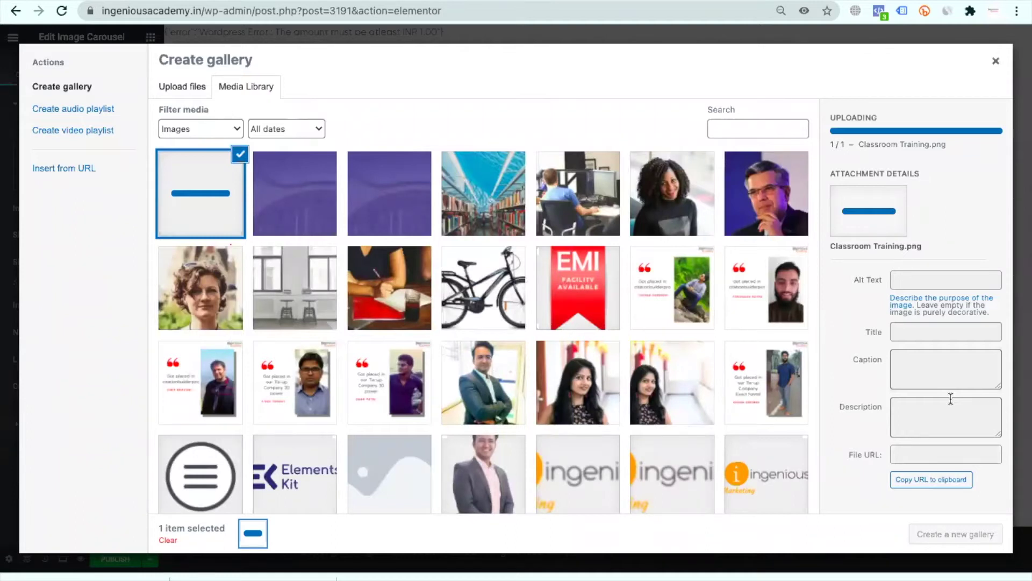
Upload Classroom Training (1).png from Downloads to the same carousel gallery.
{"action": "left_click", "coordinate": [195, 87]}
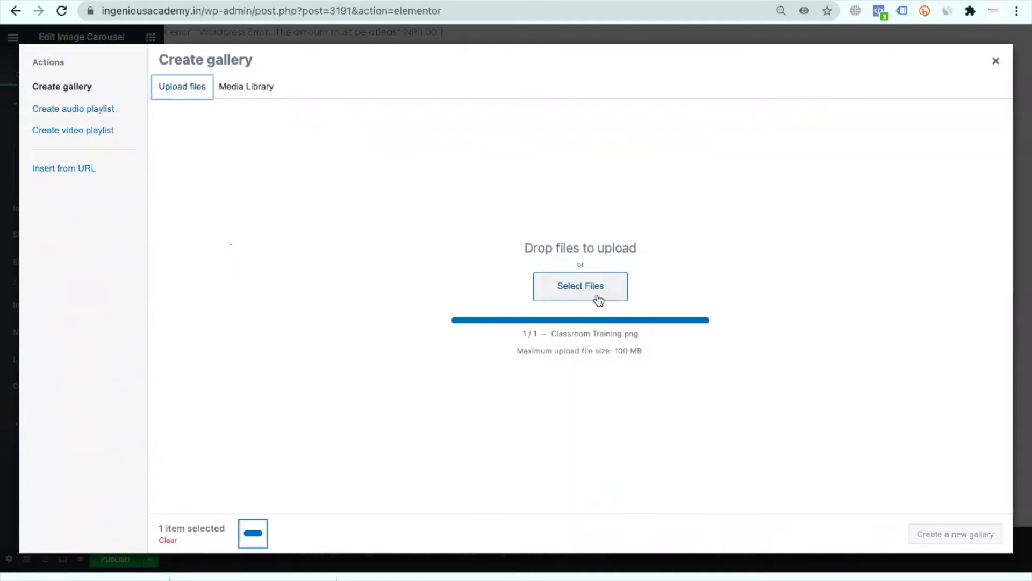
{"action": "left_click", "coordinate": [591, 285]}
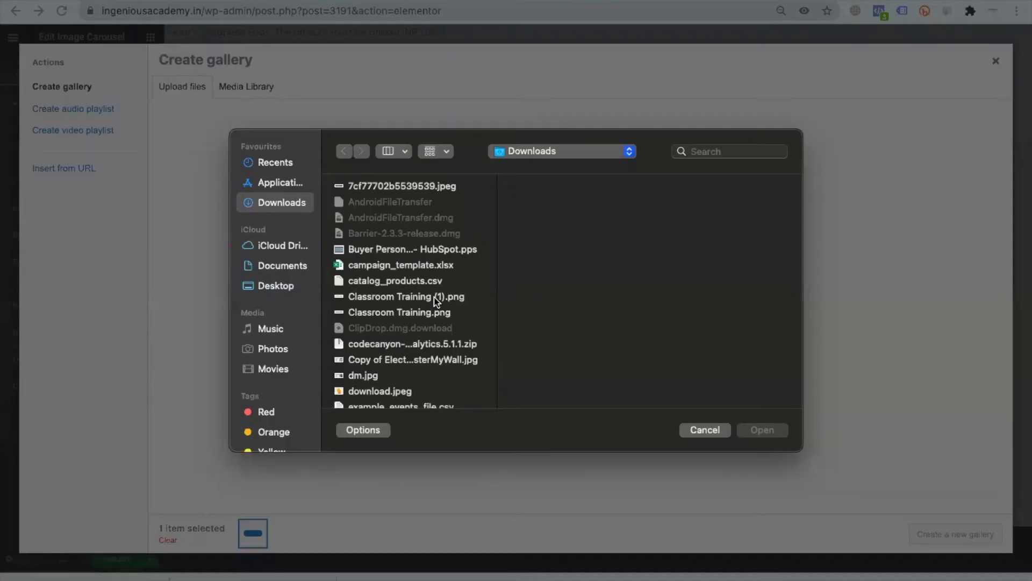
{"action": "left_click", "coordinate": [438, 296]}
{"action": "left_click", "coordinate": [763, 428]}
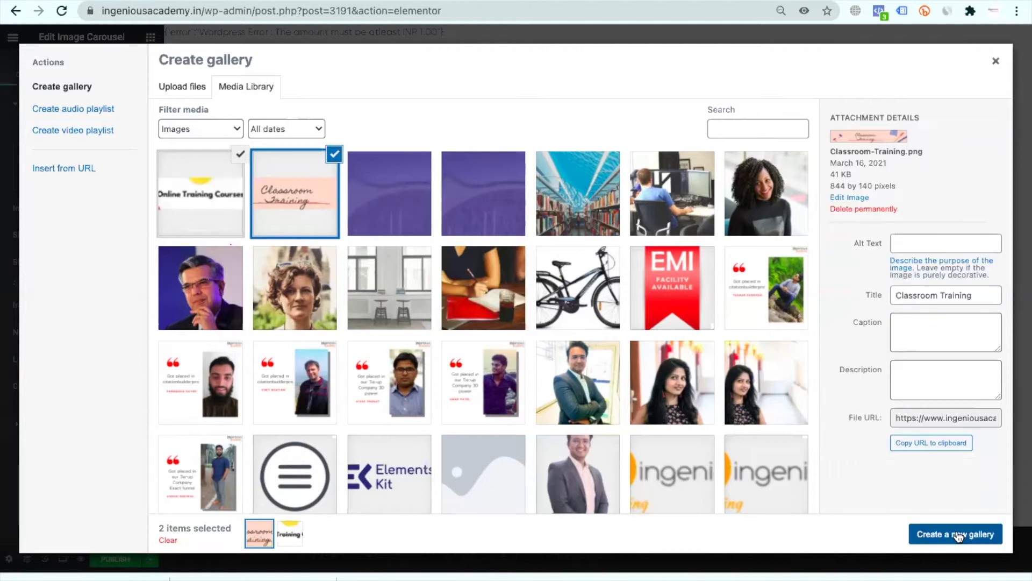
Insert the two selected banners into the carousel as a new gallery and set the image size to Full.
{"action": "left_click", "coordinate": [959, 535]}
{"action": "left_click", "coordinate": [959, 535]}
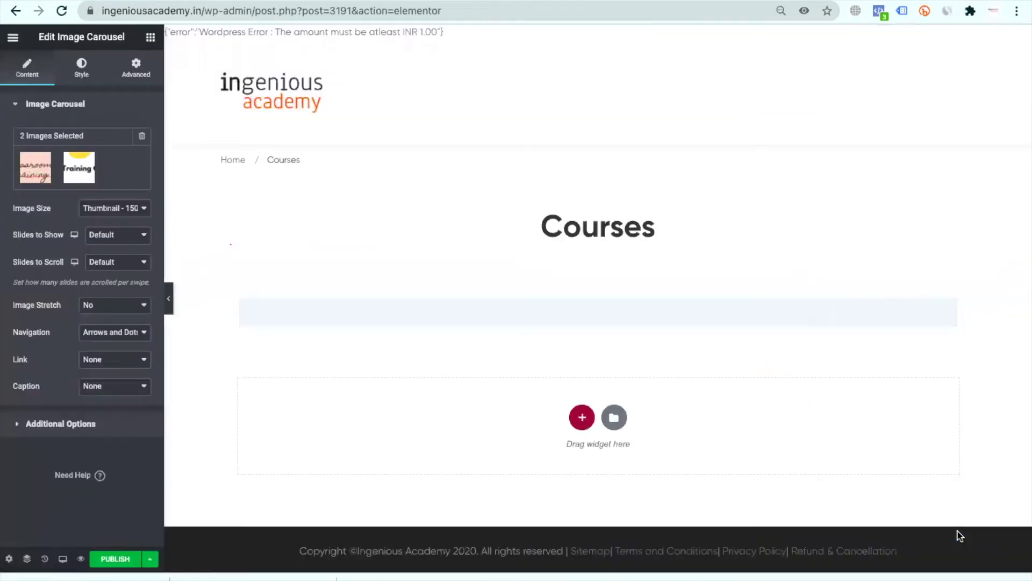
{"action": "left_click", "coordinate": [138, 209]}
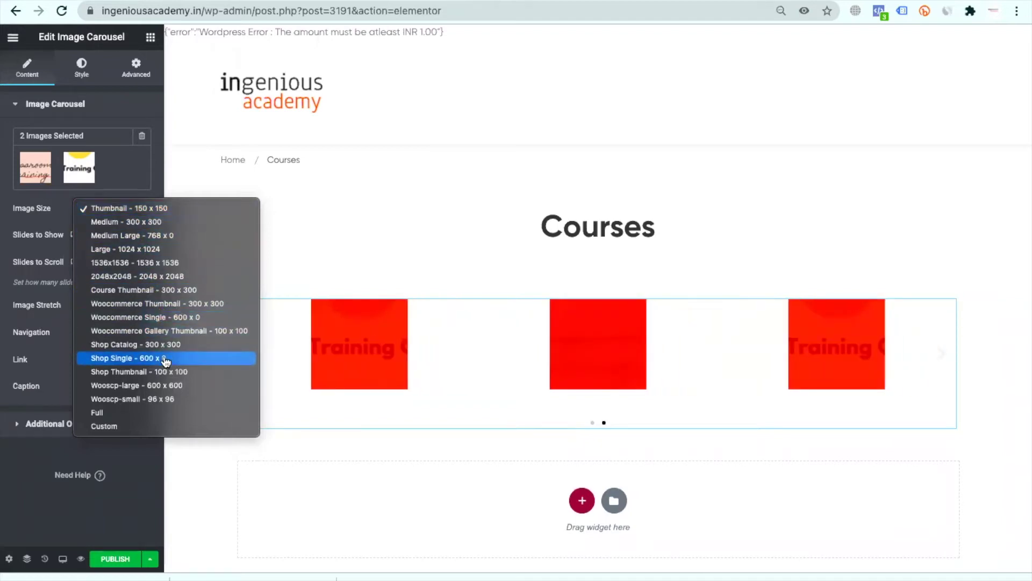
{"action": "left_click", "coordinate": [134, 414]}
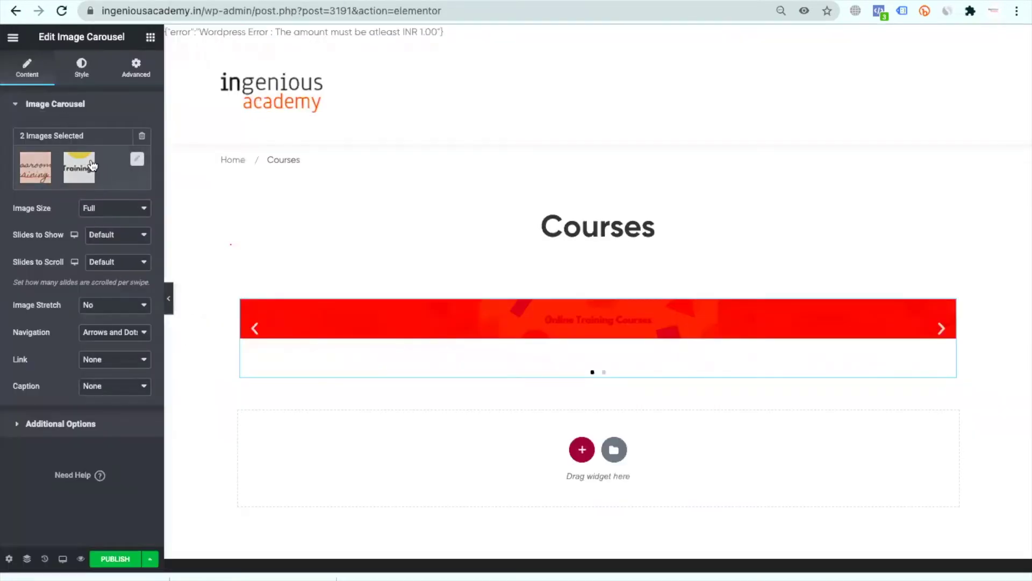
Reset the carousel's gallery and delete the section containing it.
{"action": "left_click", "coordinate": [140, 137]}
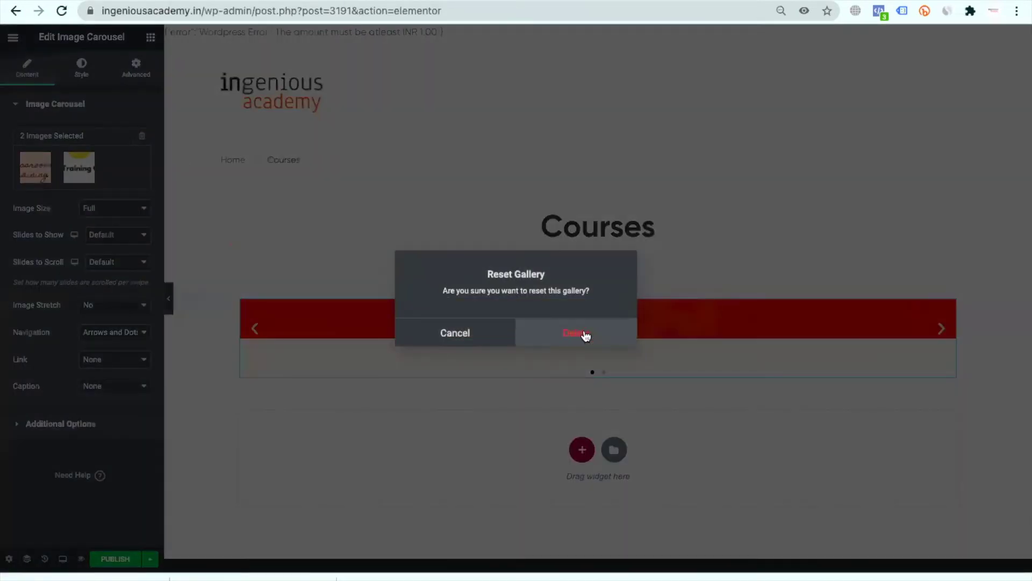
{"action": "left_click", "coordinate": [584, 334]}
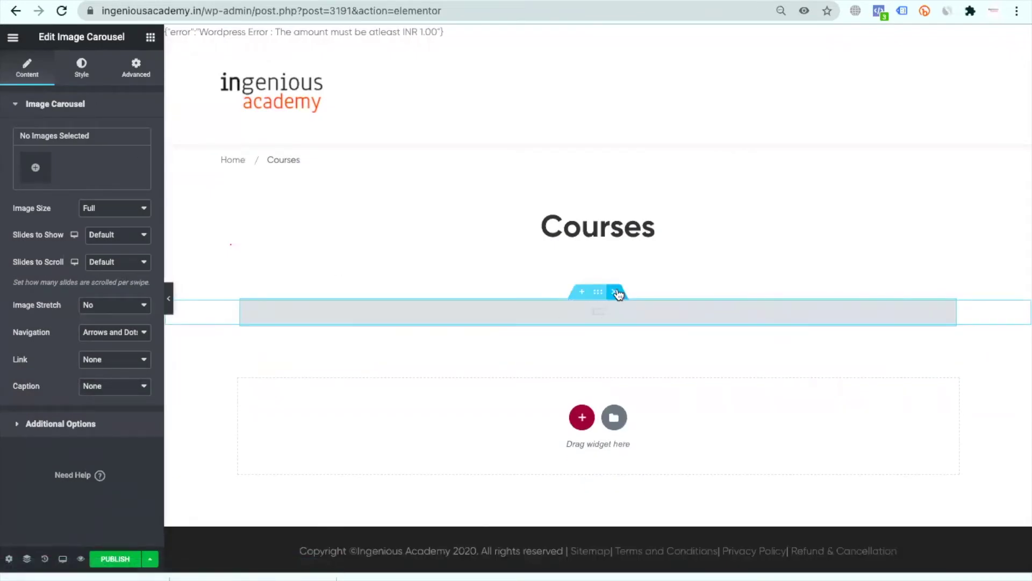
{"action": "left_click", "coordinate": [615, 292]}
Add a new single-column section below the Courses heading and open the widget library for its empty column.
{"action": "left_click", "coordinate": [582, 405]}
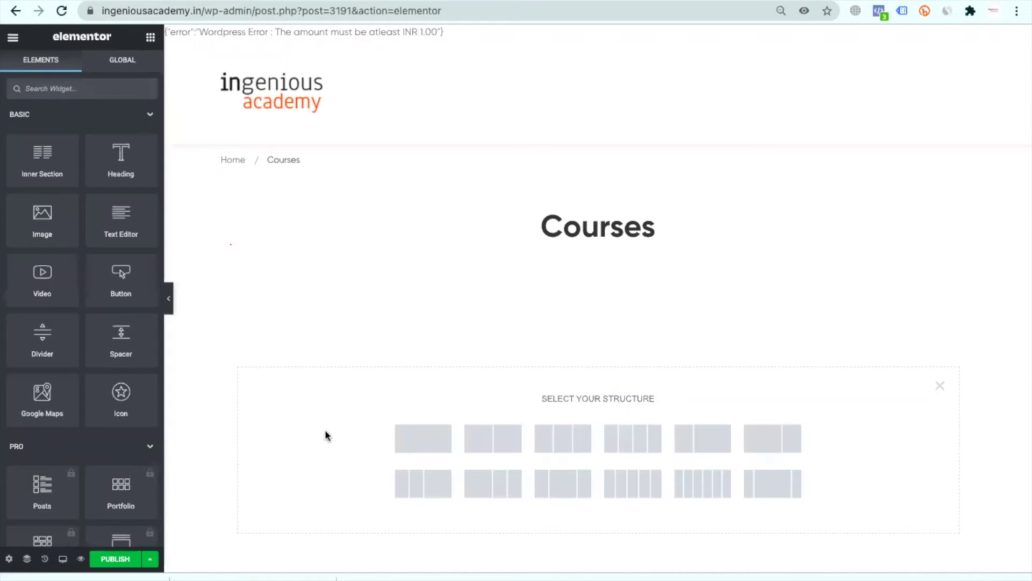
{"action": "left_click", "coordinate": [430, 441]}
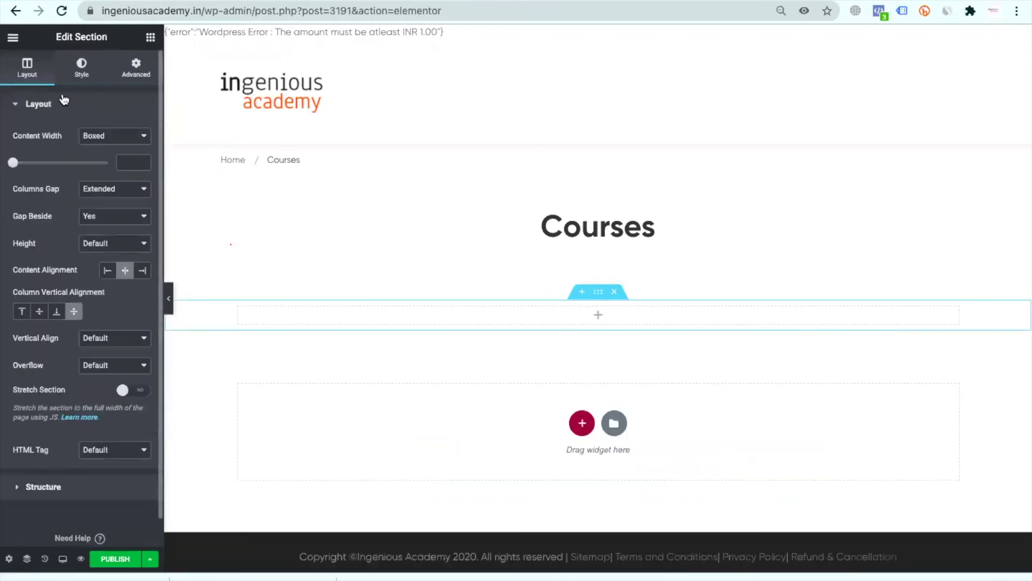
{"action": "left_click", "coordinate": [599, 314]}
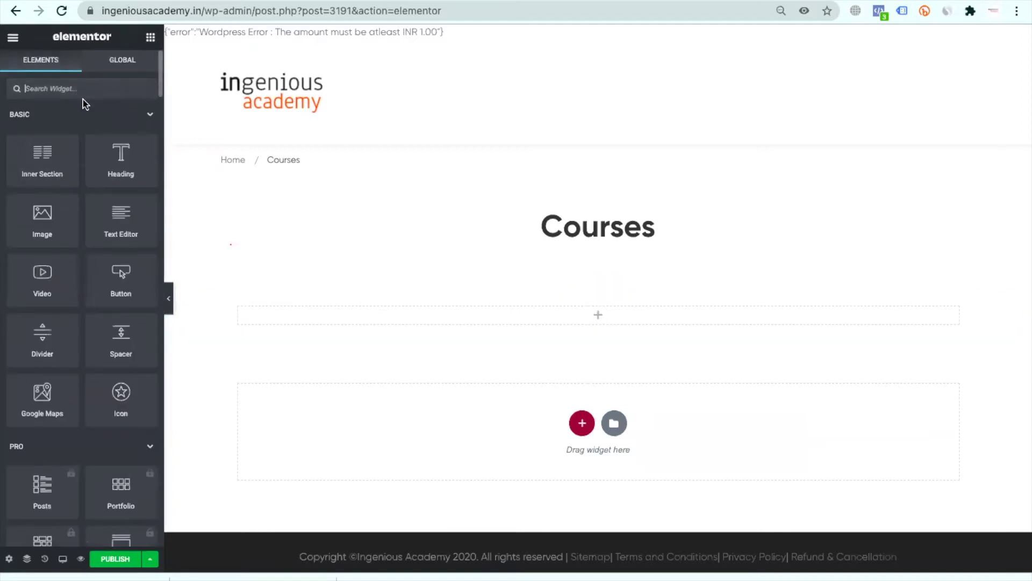
Try a Slider Revolution widget in the new section below the Courses heading and delete that section.
{"action": "type", "text": "slides"}
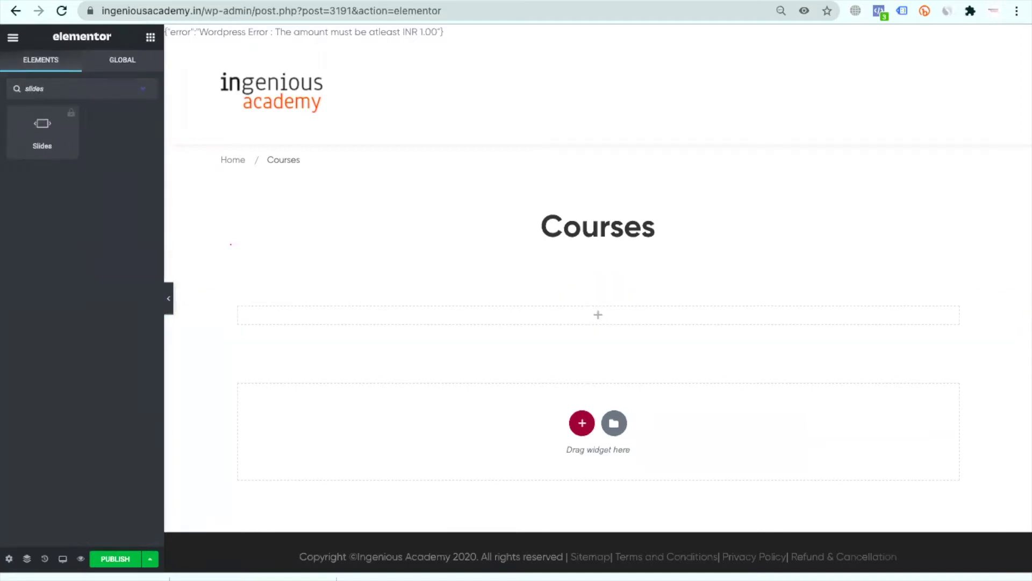
{"action": "key", "text": "BackSpace"}
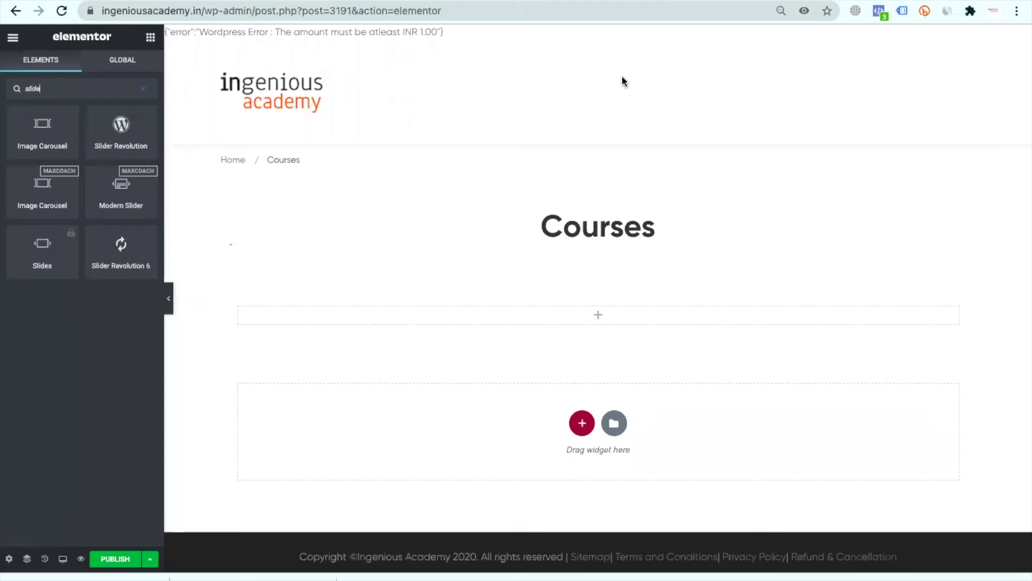
{"action": "left_click_drag", "start_coordinate": [120, 125], "coordinate": [518, 314]}
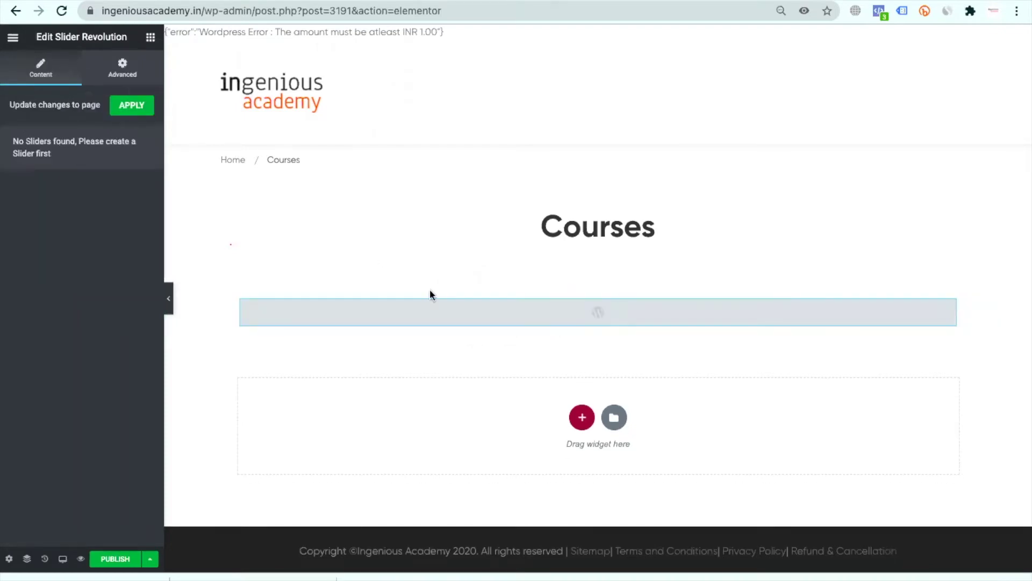
{"action": "left_click", "coordinate": [617, 302]}
{"action": "key", "text": "Delete"}
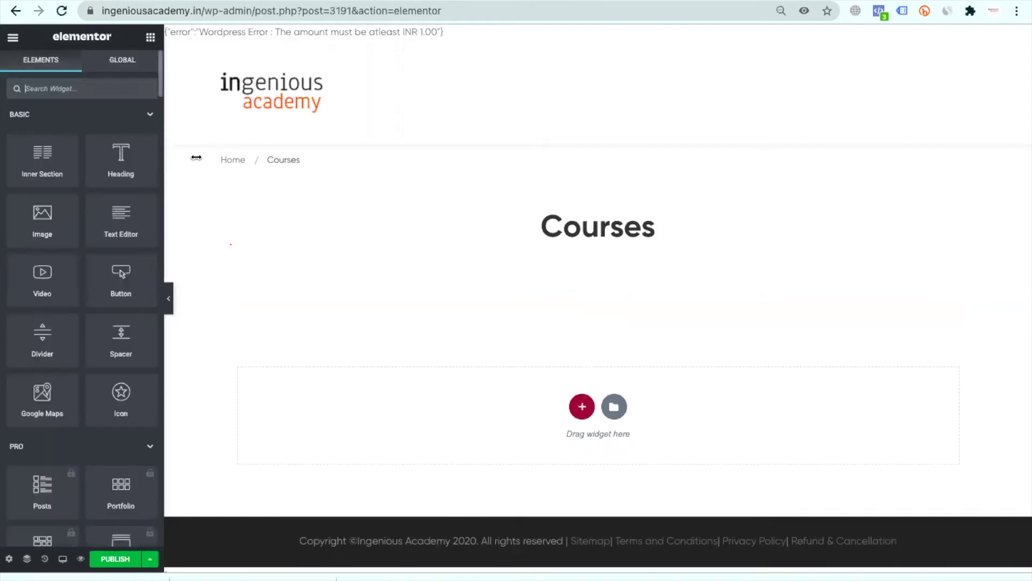
Try a Slider Revolution 6 widget below the Courses heading, search its modules for "slider", and remove its section.
{"action": "type", "text": "slide"}
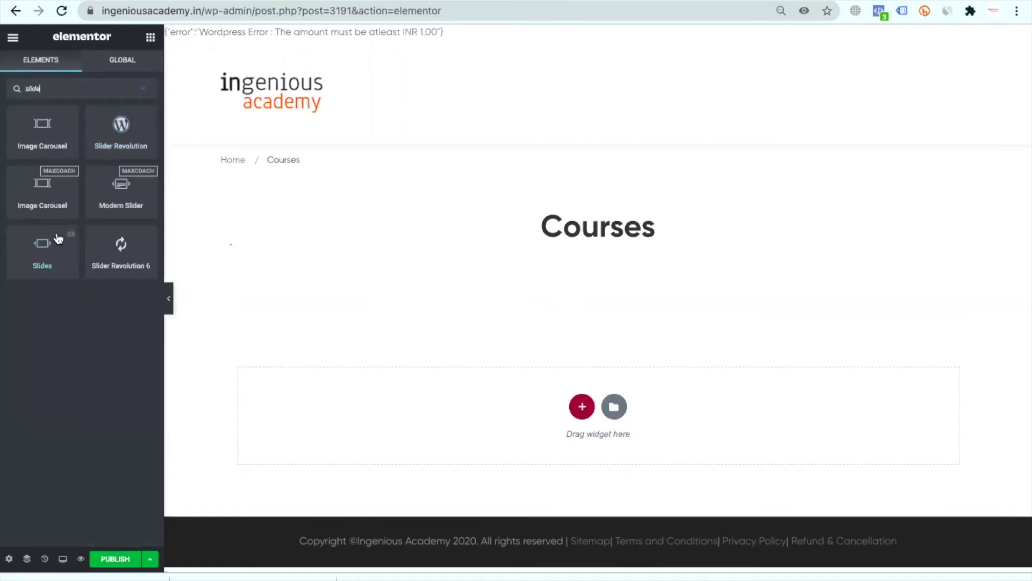
{"action": "left_click_drag", "start_coordinate": [126, 253], "coordinate": [569, 395]}
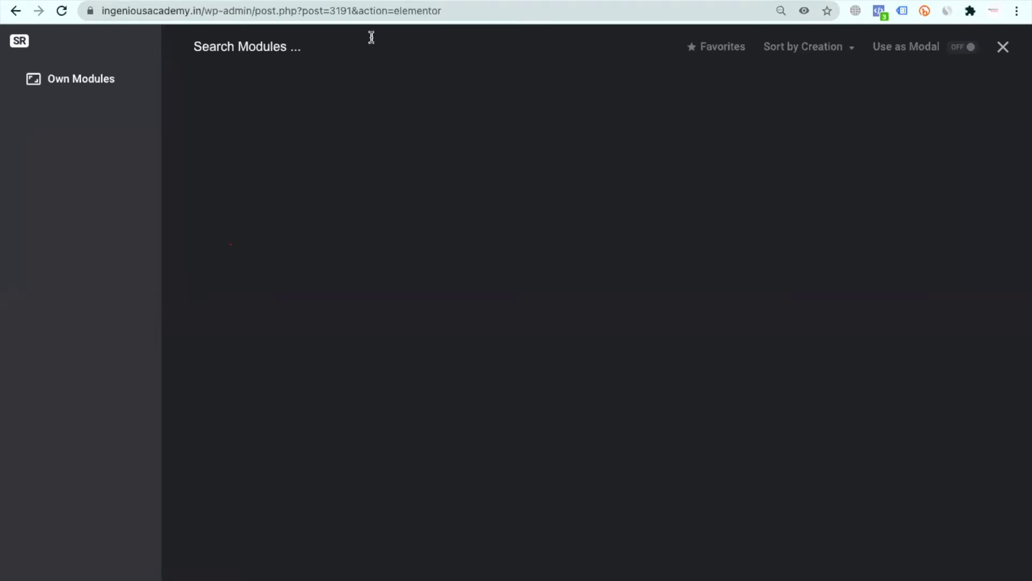
{"action": "left_click", "coordinate": [274, 47]}
{"action": "left_click", "coordinate": [98, 84]}
{"action": "left_click", "coordinate": [261, 52]}
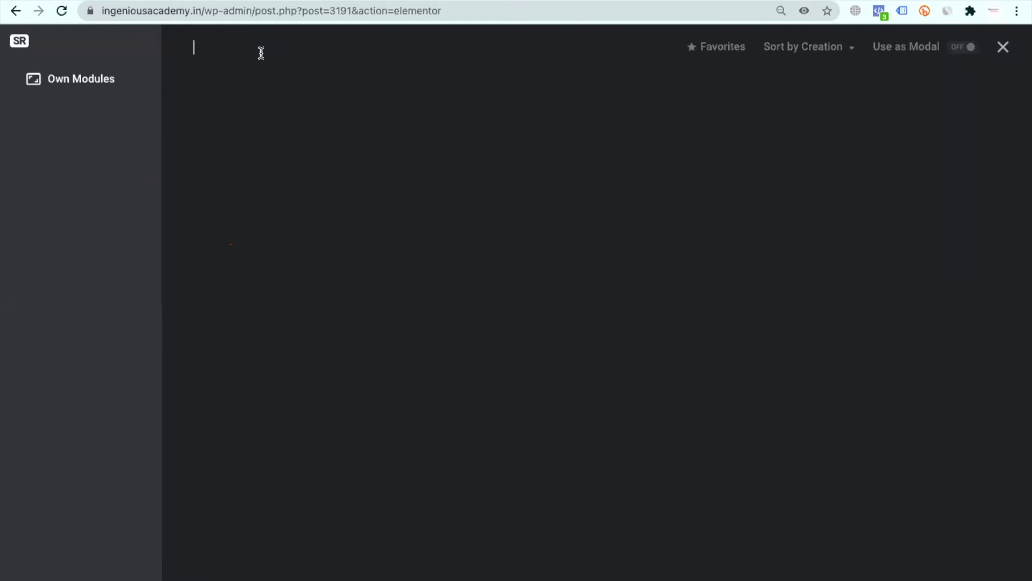
{"action": "type", "text": "slider"}
{"action": "left_click", "coordinate": [1003, 48]}
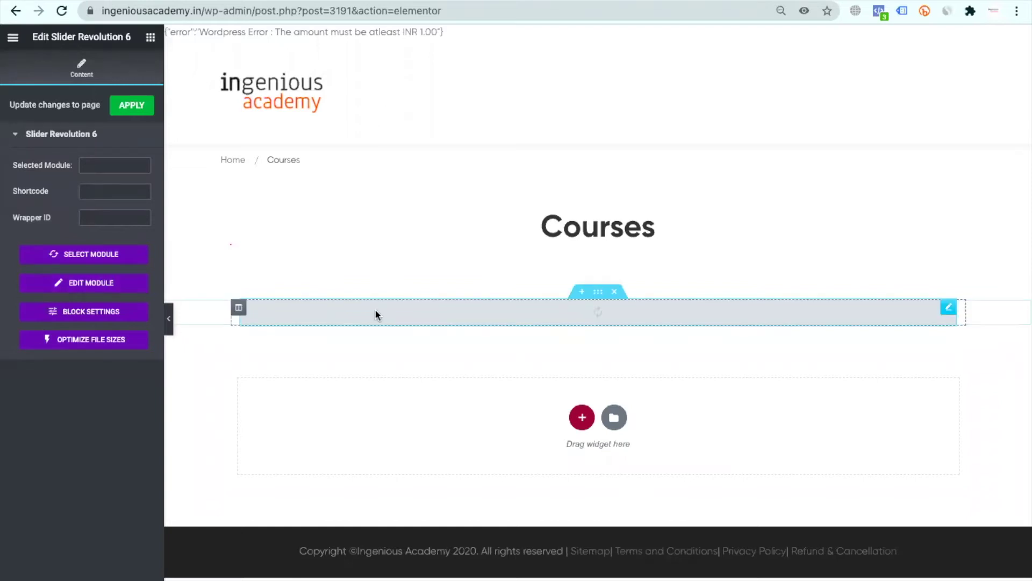
{"action": "left_click", "coordinate": [615, 292]}
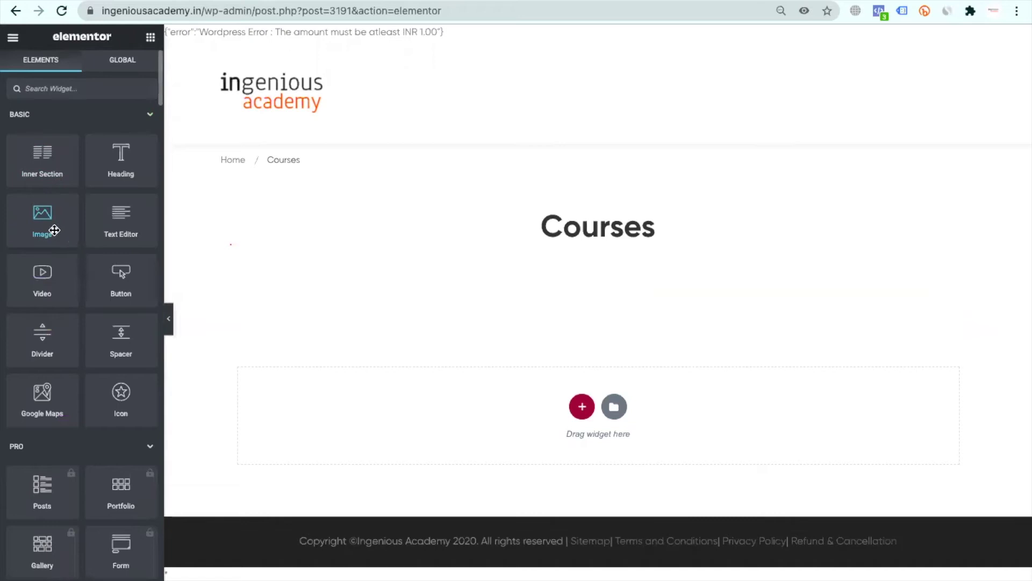
Try to use the locked Slides widget and close the Elementor Pro activation page.
{"action": "mouse_move", "coordinate": [75, 235]}
{"action": "left_mouse_down"}
{"action": "mouse_move", "coordinate": [567, 357]}
{"action": "mouse_move", "coordinate": [531, 306]}
{"action": "mouse_move", "coordinate": [83, 237]}
{"action": "mouse_move", "coordinate": [91, 247]}
{"action": "left_mouse_up"}
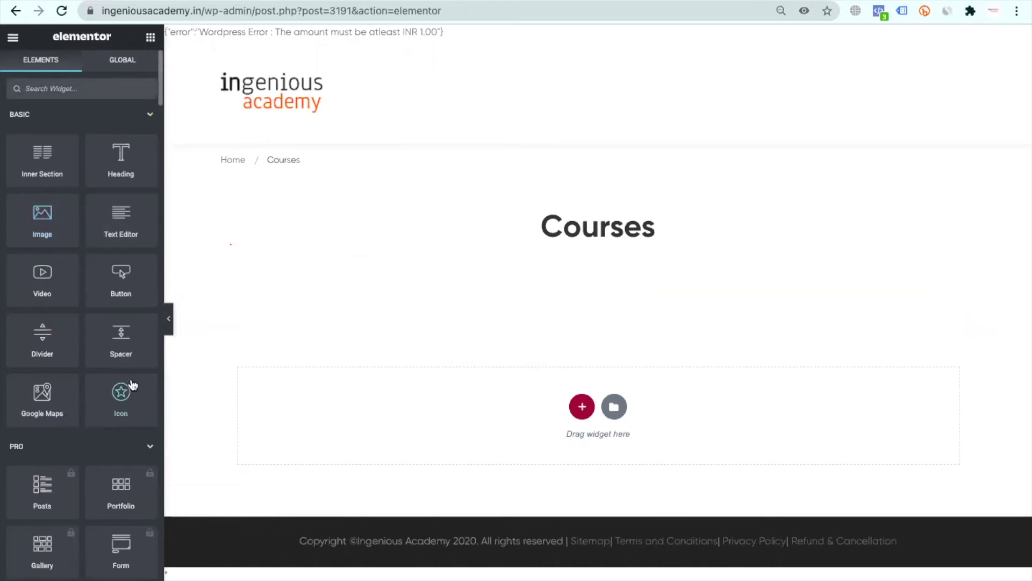
{"action": "scroll", "coordinate": [132, 384], "scroll_direction": "down", "scroll_amount": 5}
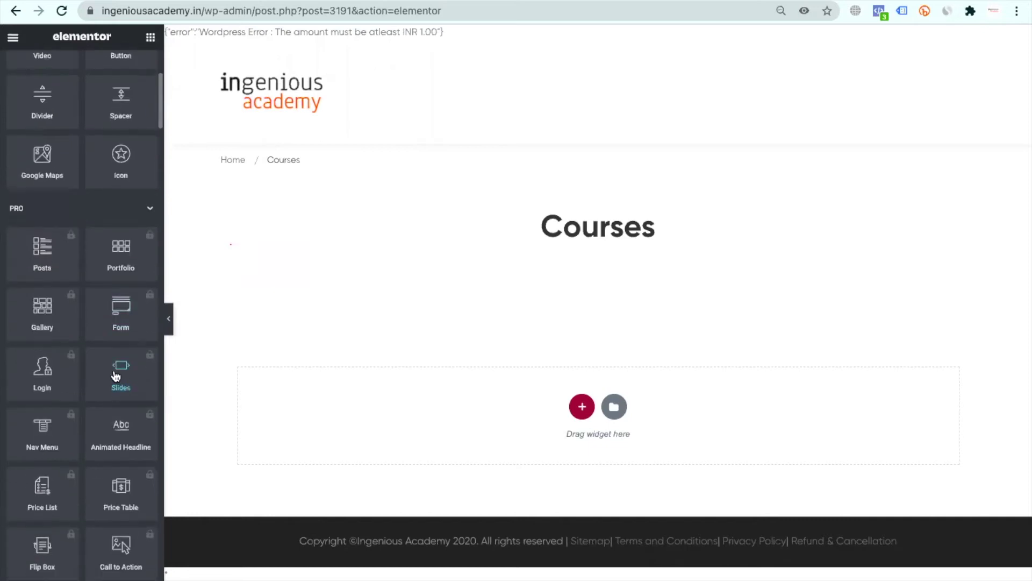
{"action": "left_click", "coordinate": [131, 384]}
{"action": "left_click", "coordinate": [273, 444]}
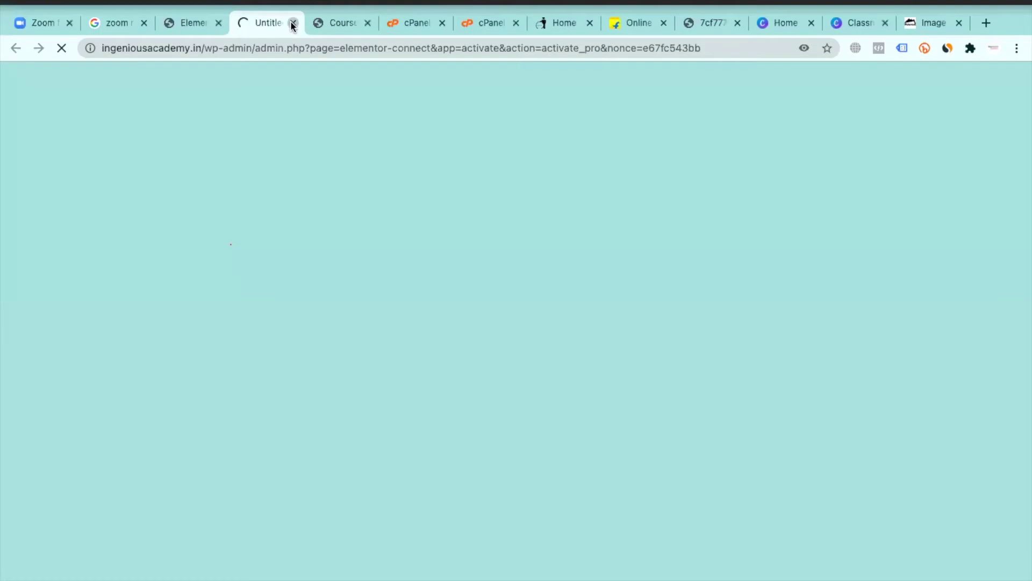
{"action": "left_click", "coordinate": [293, 24]}
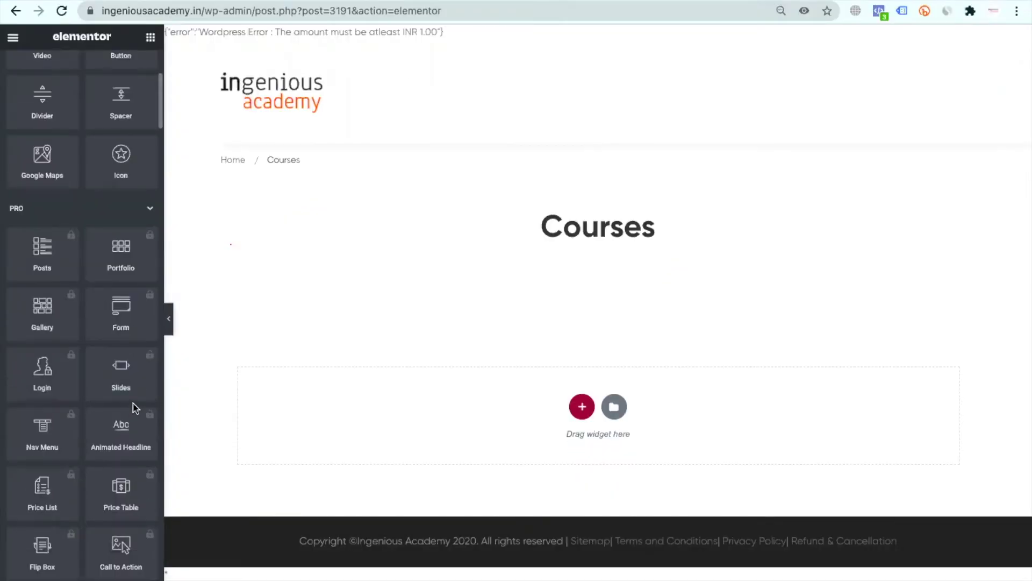
Add an Image Comparison widget below the Courses heading with the Online Training Courses banner as its before image.
{"action": "scroll", "coordinate": [133, 407], "scroll_direction": "down", "scroll_amount": 15}
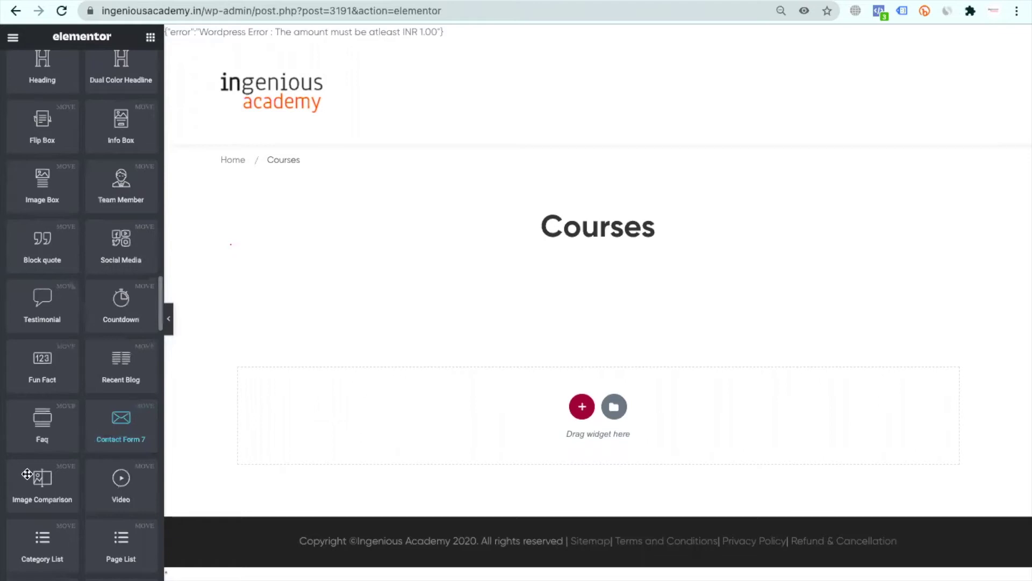
{"action": "left_click_drag", "start_coordinate": [42, 477], "coordinate": [535, 405]}
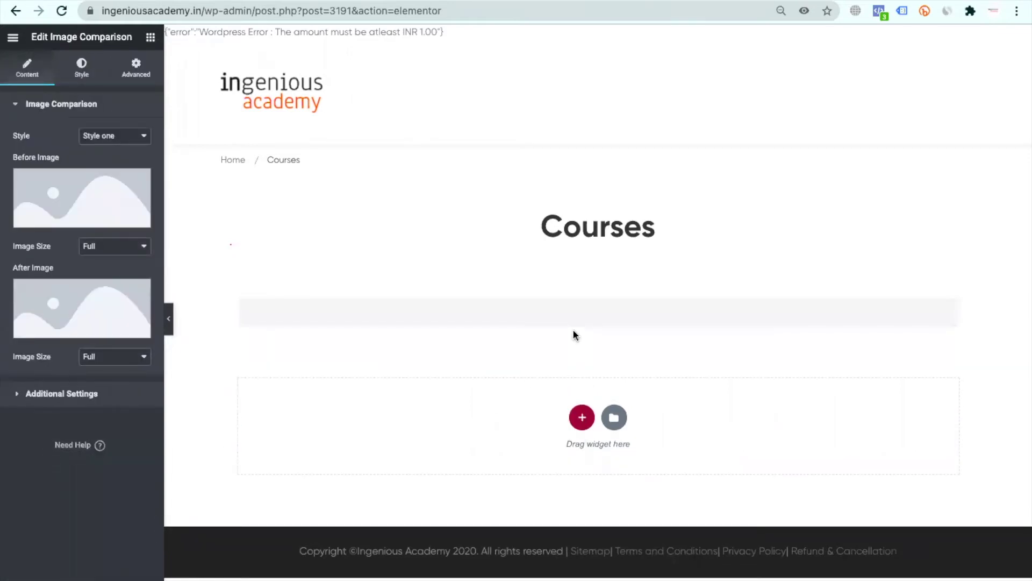
{"action": "left_click", "coordinate": [69, 198]}
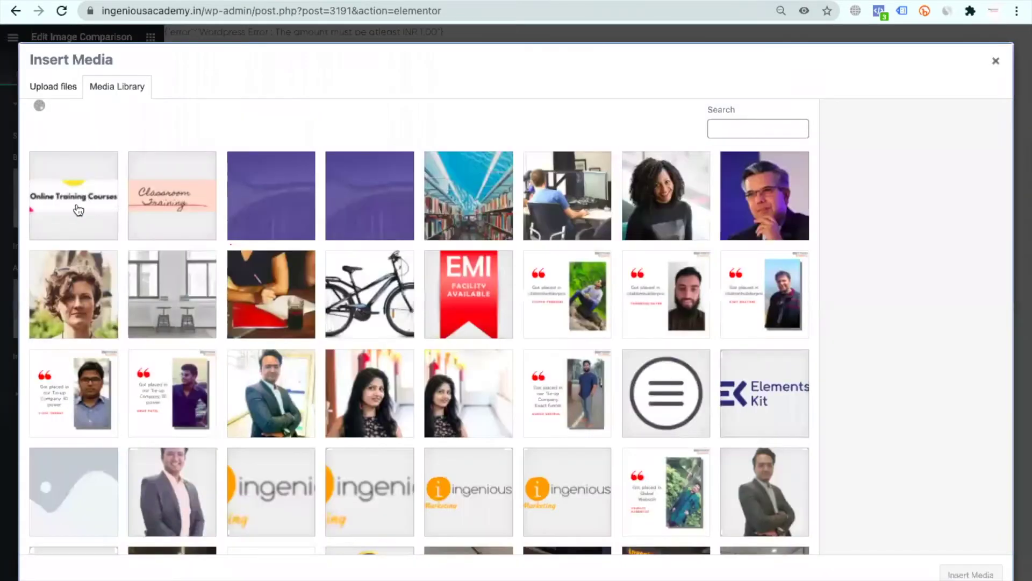
{"action": "left_click", "coordinate": [76, 208]}
{"action": "left_click", "coordinate": [943, 569]}
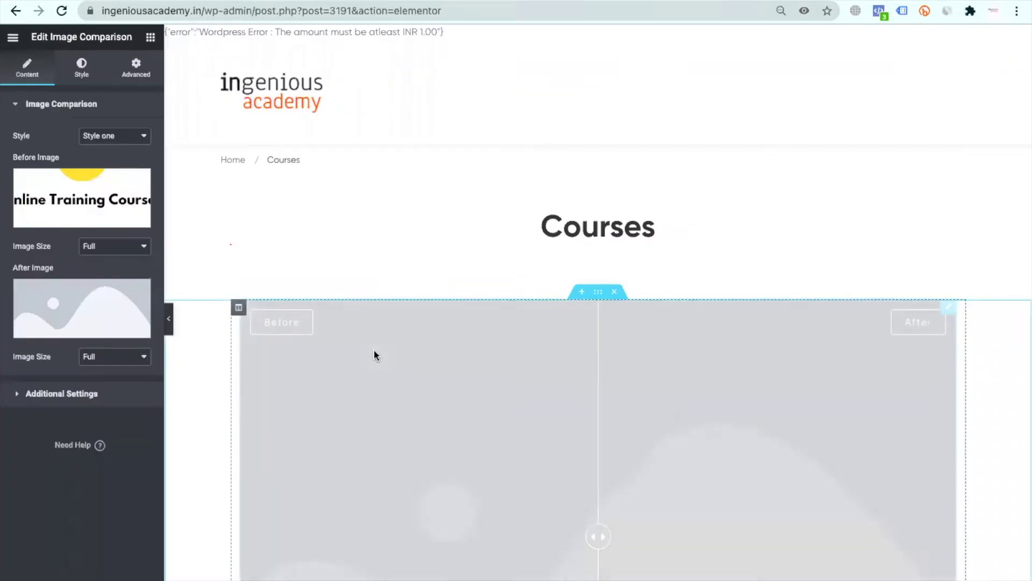
Insert Classroom-Training.png from the media library as the after image of the Image Comparison widget.
{"action": "left_click", "coordinate": [118, 315]}
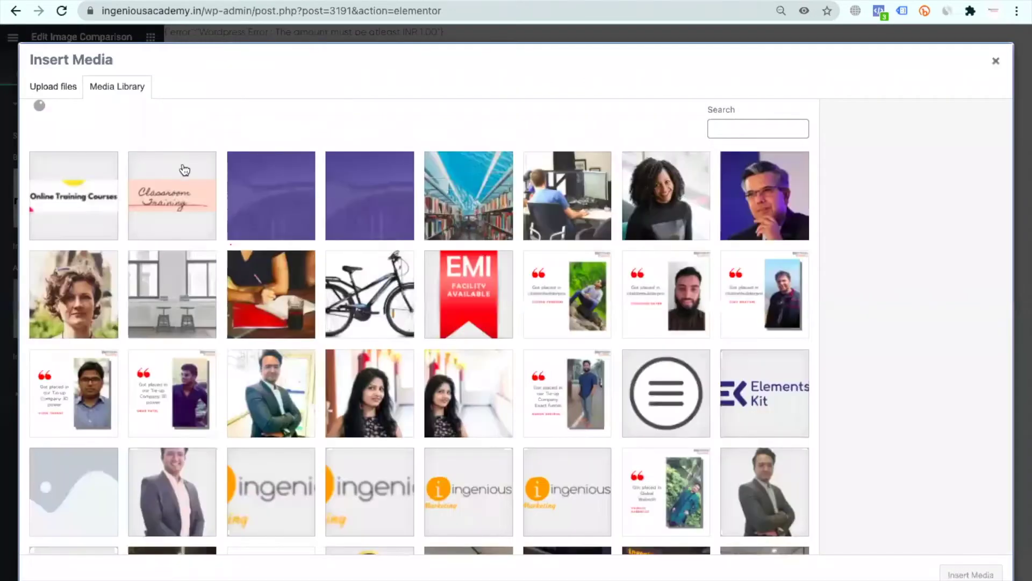
{"action": "left_click", "coordinate": [178, 195]}
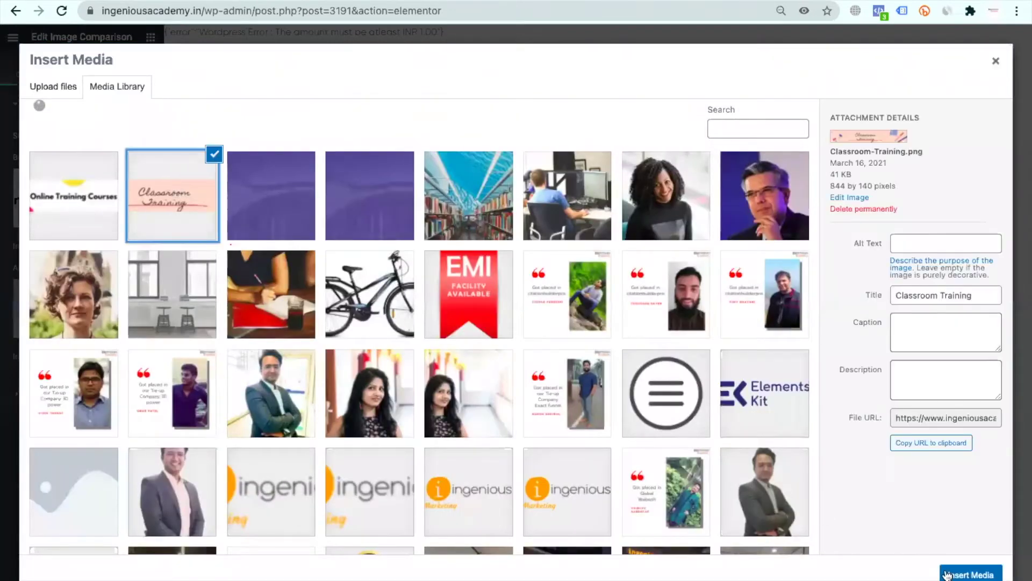
{"action": "left_click", "coordinate": [972, 574]}
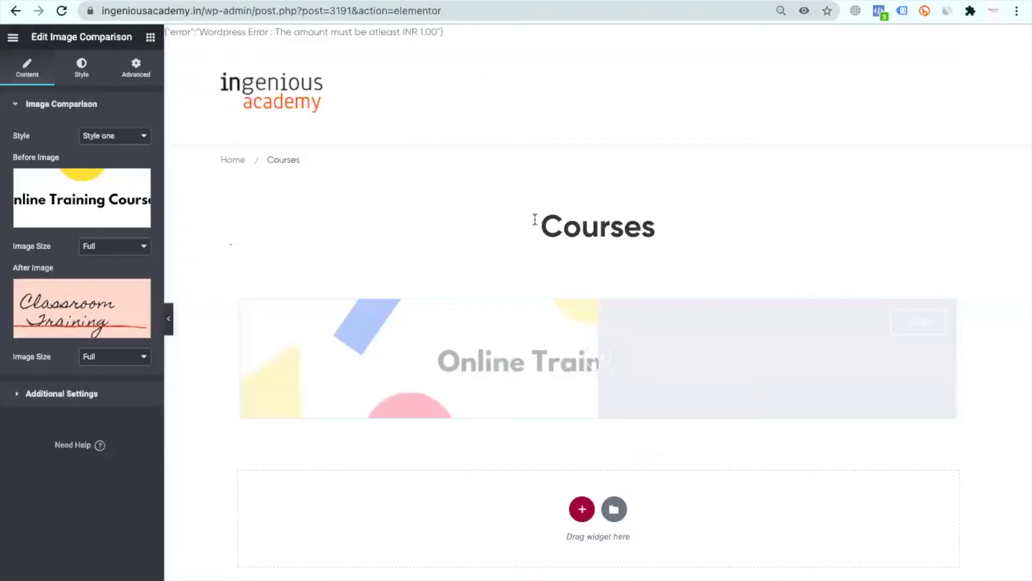
Test the comparison divider between the two banners in the editor and in the page preview.
{"action": "left_click_drag", "start_coordinate": [609, 364], "coordinate": [707, 391]}
{"action": "left_click_drag", "start_coordinate": [625, 373], "coordinate": [584, 361]}
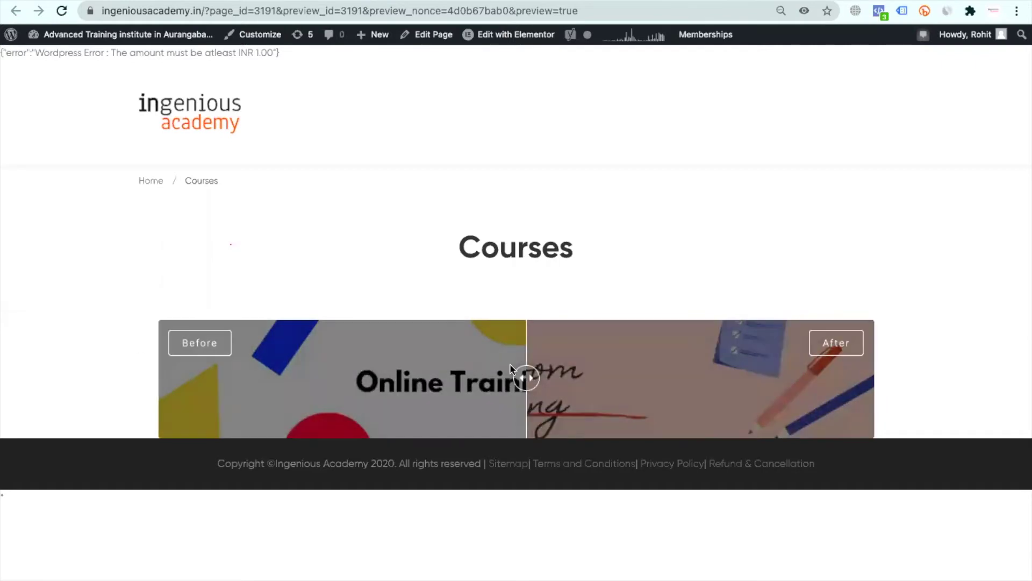
{"action": "left_click_drag", "start_coordinate": [540, 388], "coordinate": [480, 367]}
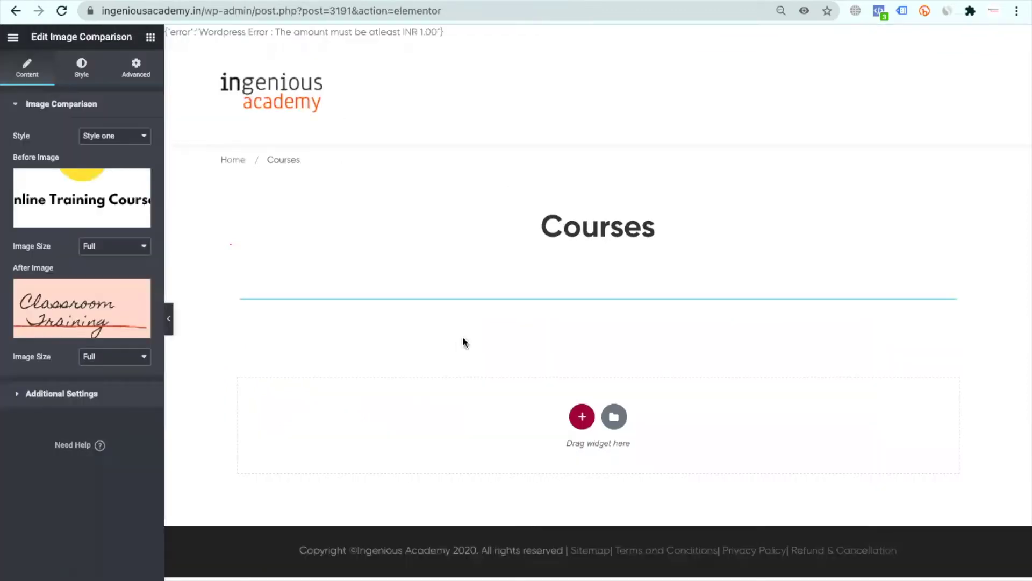
Set the content width of the section containing the image comparison to Full Width.
{"action": "left_click", "coordinate": [598, 293]}
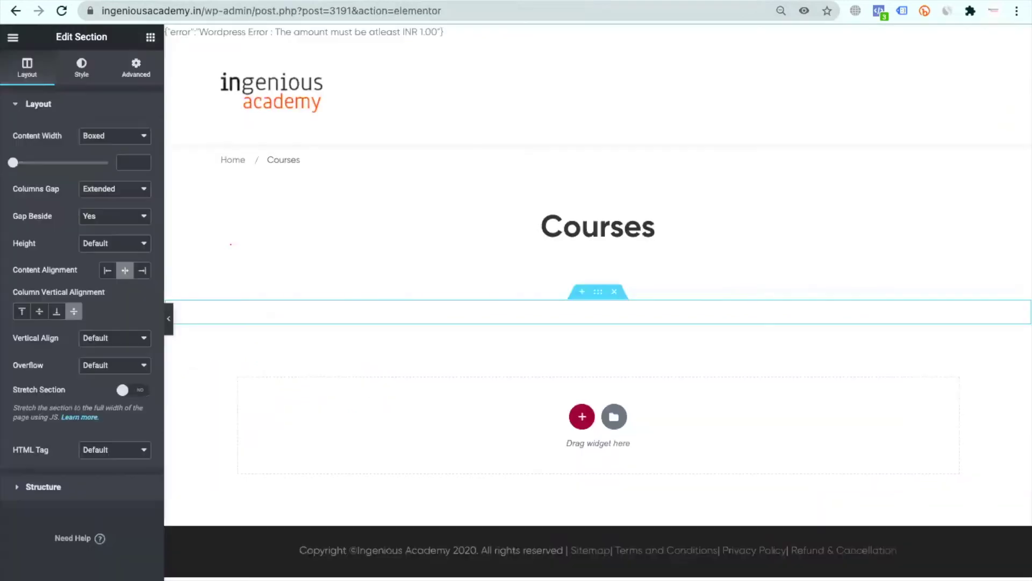
{"action": "left_click", "coordinate": [122, 136]}
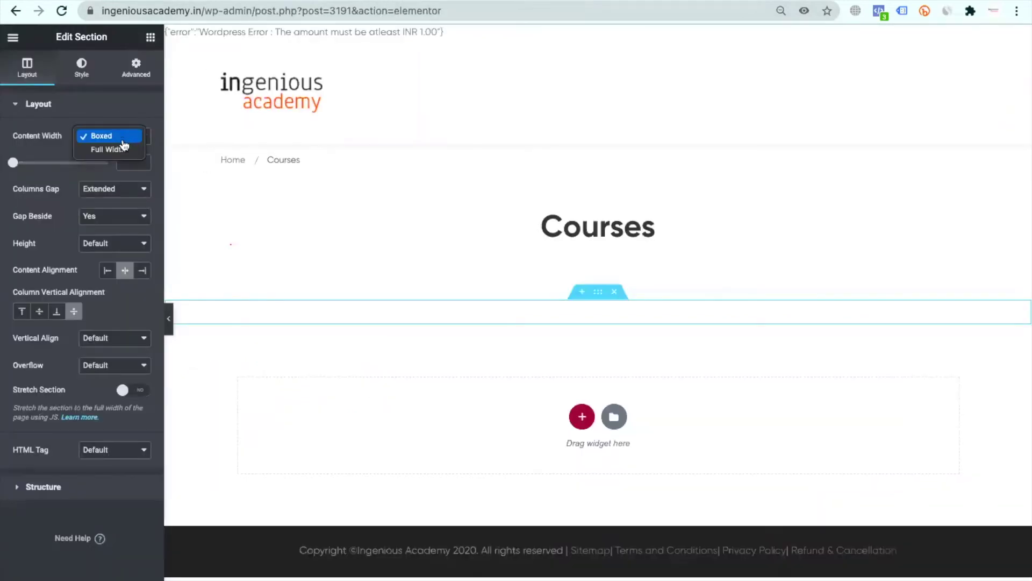
{"action": "left_click", "coordinate": [123, 149]}
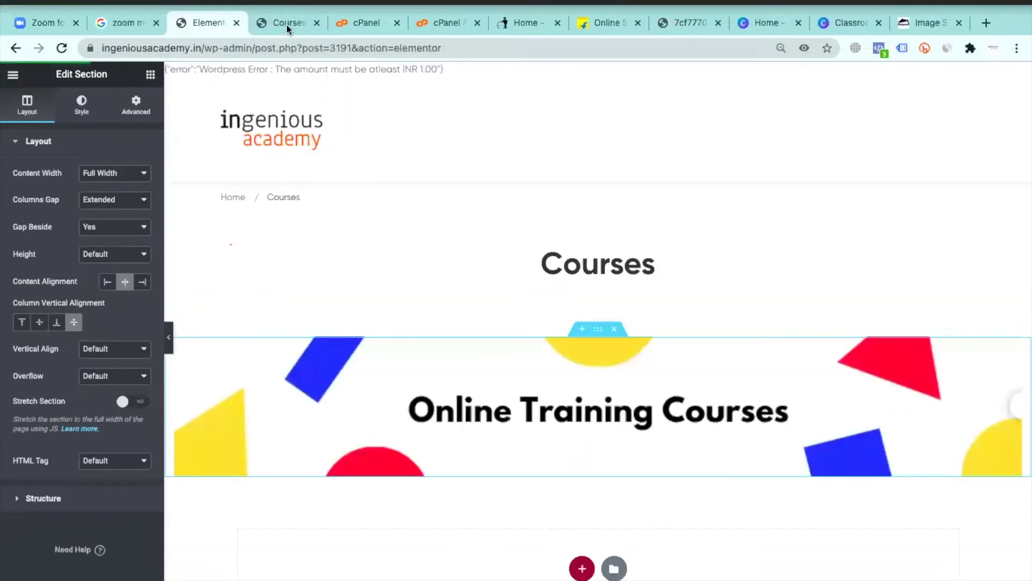
Reload the Courses page preview, check how the widened banner section displays, and return to the editor.
{"action": "left_click", "coordinate": [286, 24]}
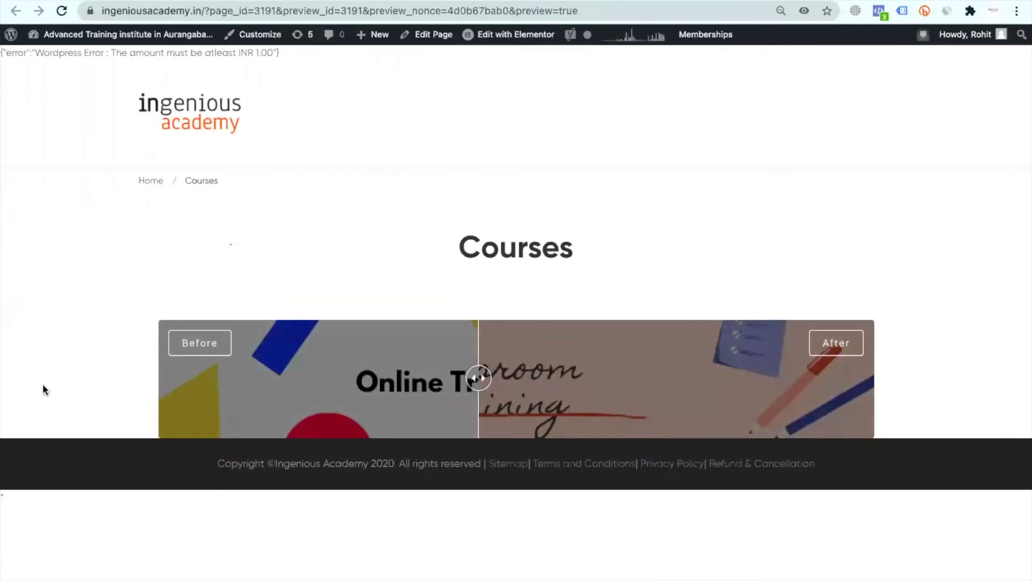
{"action": "key", "text": "ctrl+shift+Tab"}
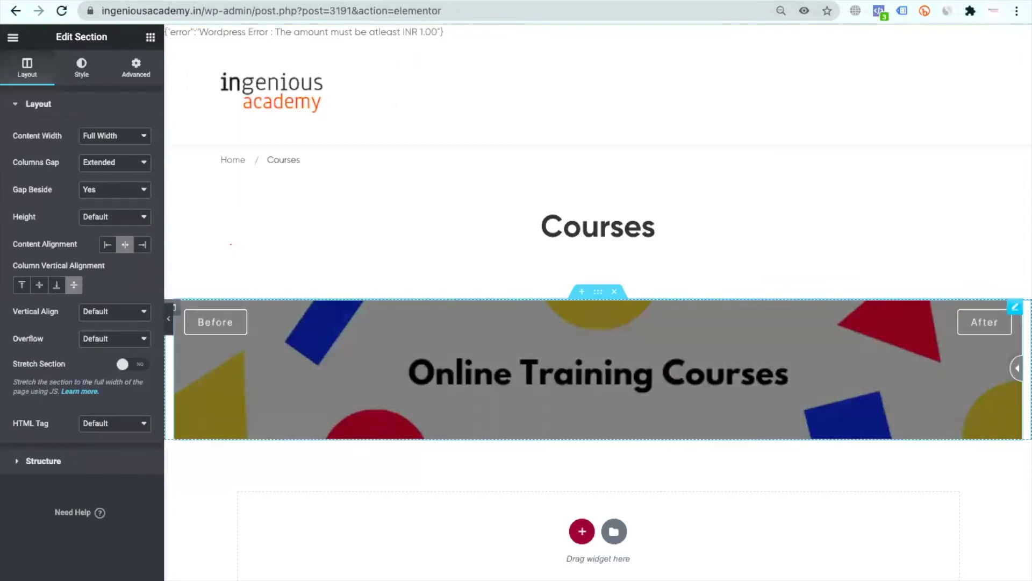
{"action": "key", "text": "ctrl+Tab"}
{"action": "key", "text": "ctrl+r"}
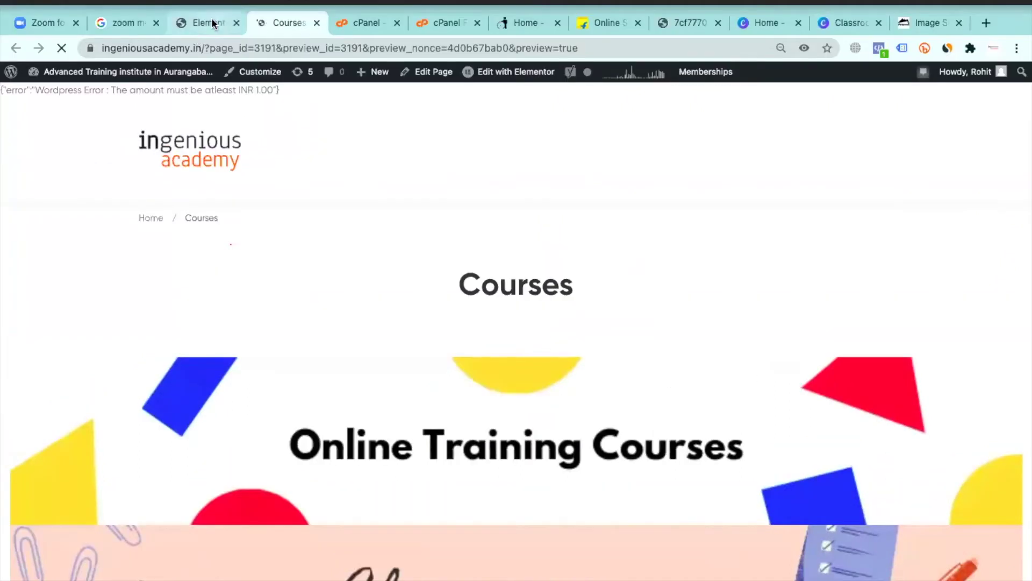
{"action": "left_click", "coordinate": [212, 22]}
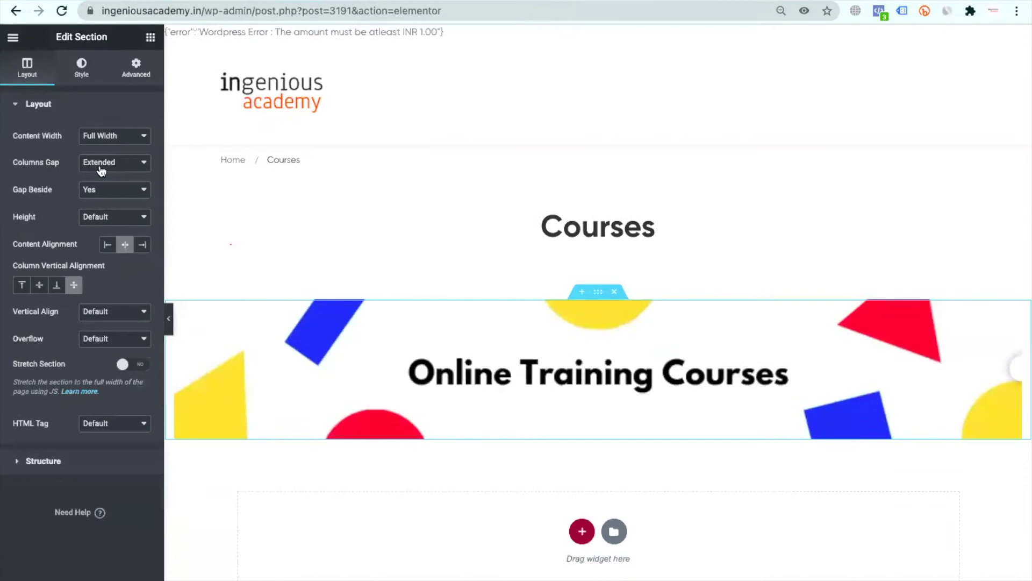
Check the section's column gap options and try stretching the section before turning the stretch off again.
{"action": "left_click", "coordinate": [101, 171]}
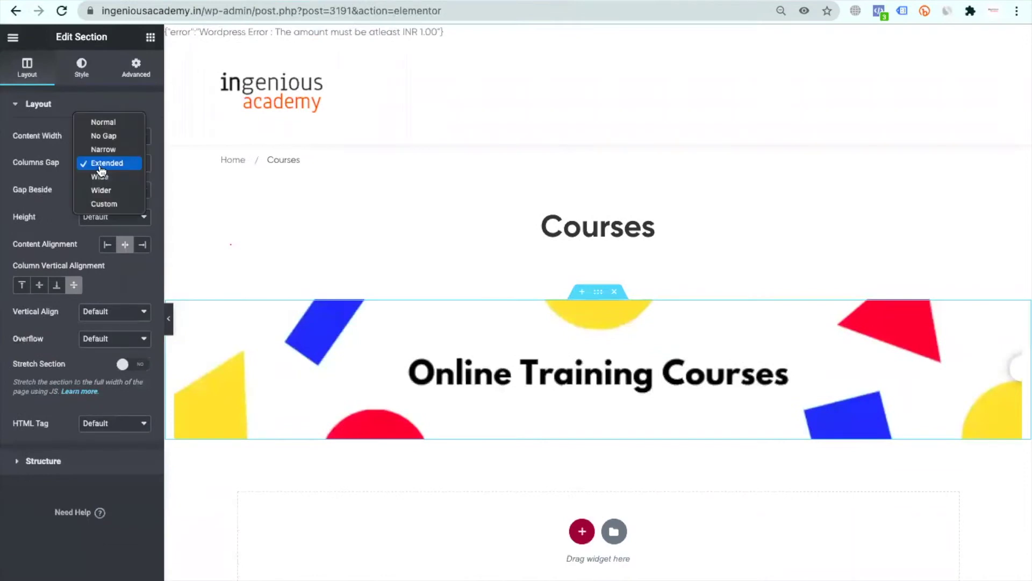
{"action": "left_click", "coordinate": [69, 210]}
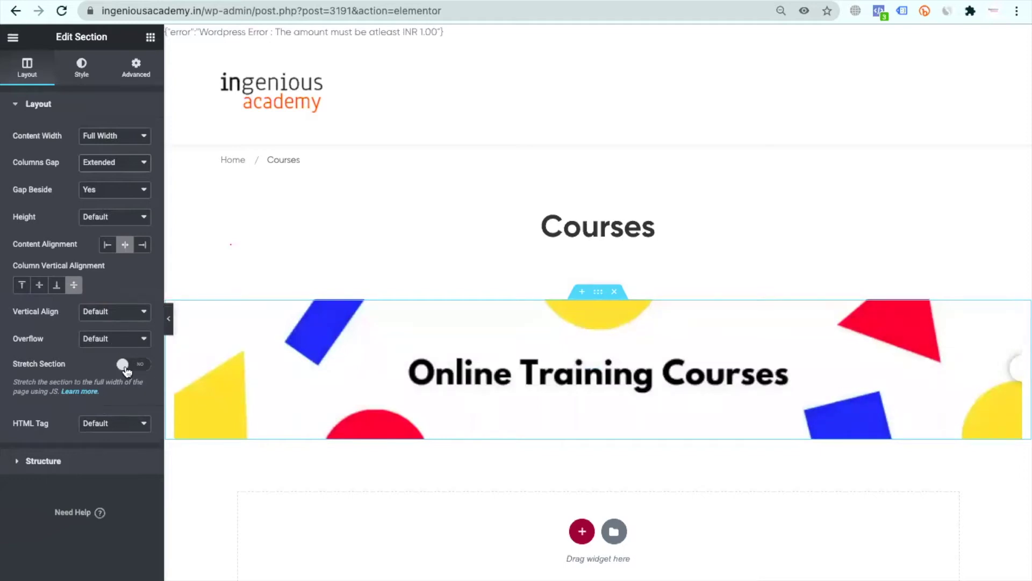
{"action": "left_click", "coordinate": [127, 367]}
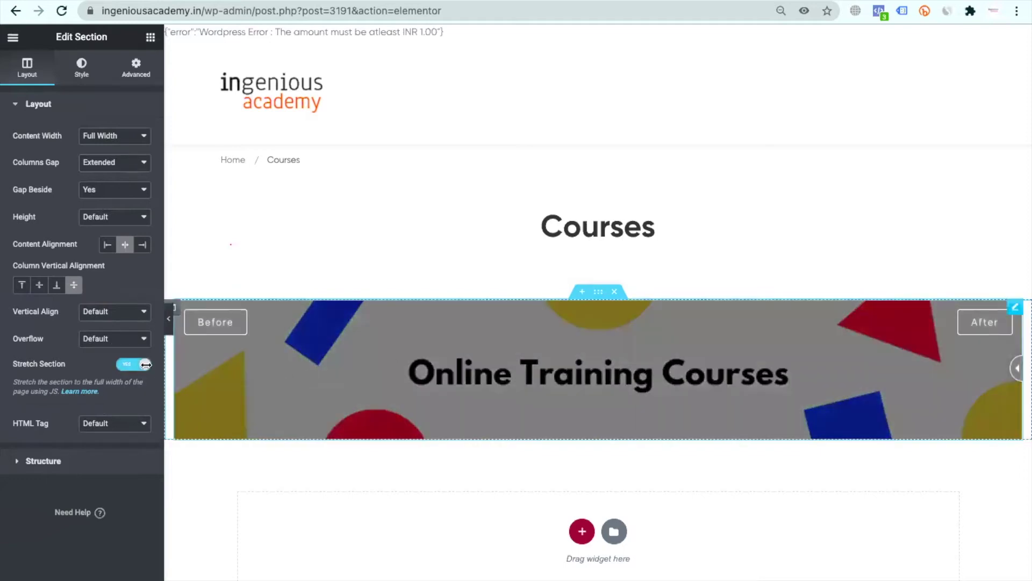
{"action": "left_click", "coordinate": [143, 365]}
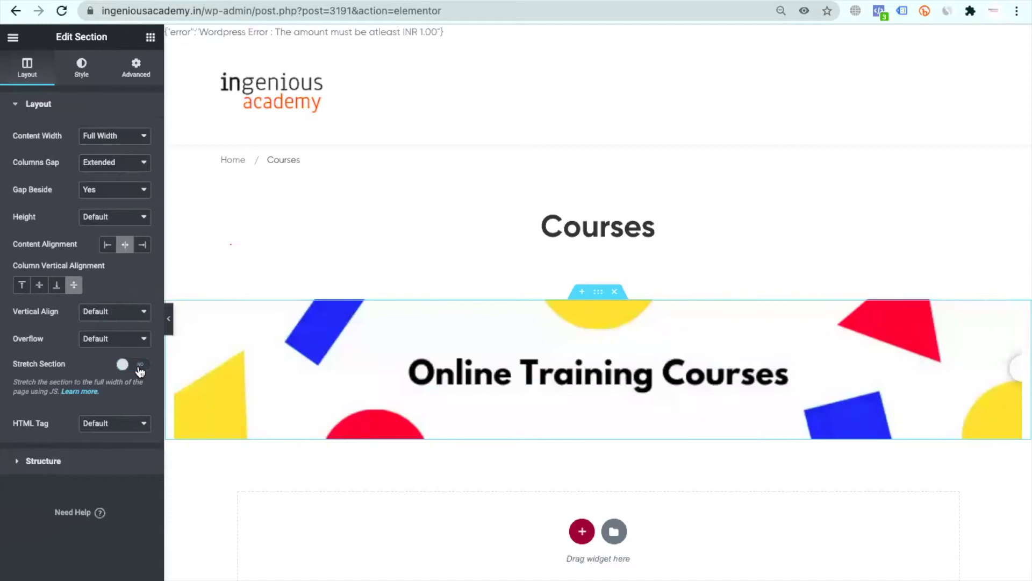
Review the section's HTML tag and structure options and open the Image Comparison widget's settings.
{"action": "left_click", "coordinate": [121, 429]}
{"action": "left_click", "coordinate": [61, 417]}
{"action": "left_click", "coordinate": [58, 468]}
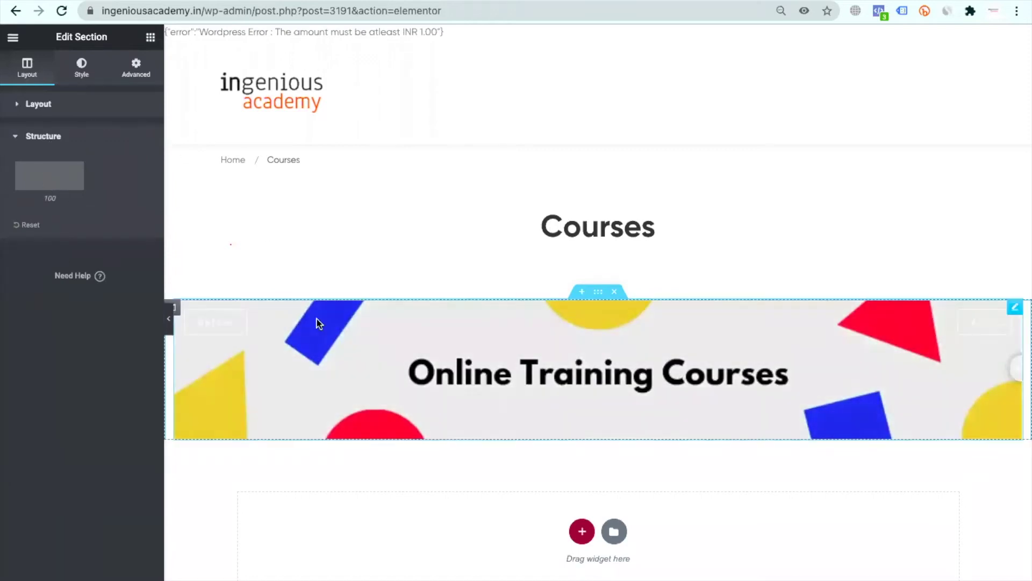
{"action": "left_click", "coordinate": [1016, 309]}
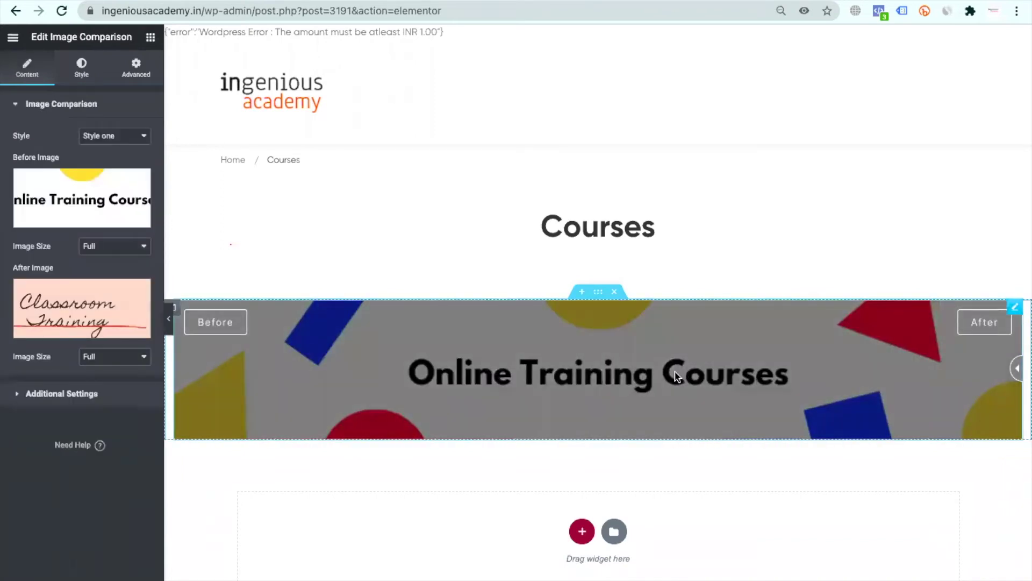
Set the image comparison's before title to Online Courses, the after title to Offiline Courses and the label position to Center.
{"action": "left_click", "coordinate": [60, 393]}
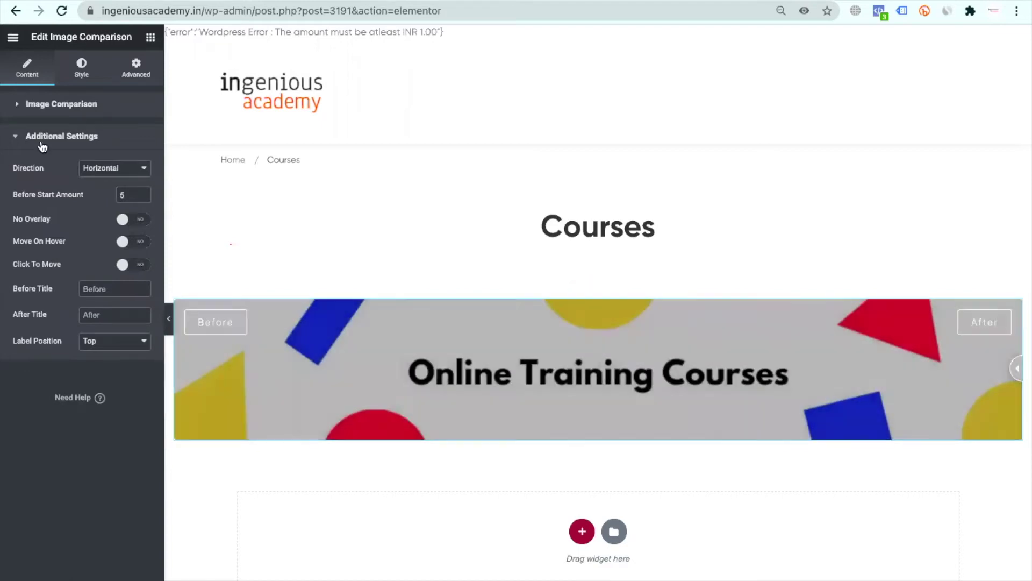
{"action": "left_click", "coordinate": [131, 169]}
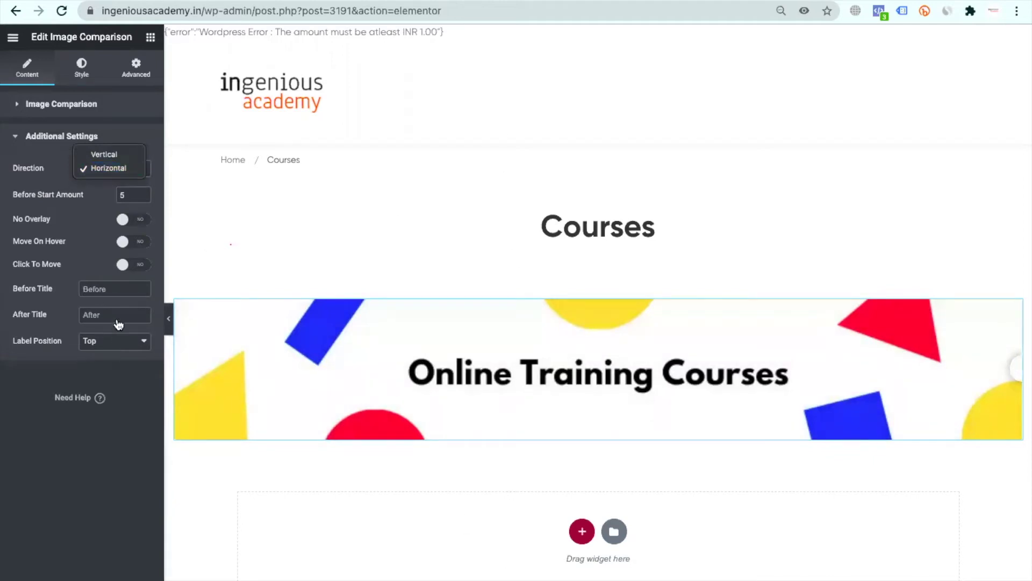
{"action": "left_click", "coordinate": [118, 291]}
{"action": "left_click", "coordinate": [118, 292]}
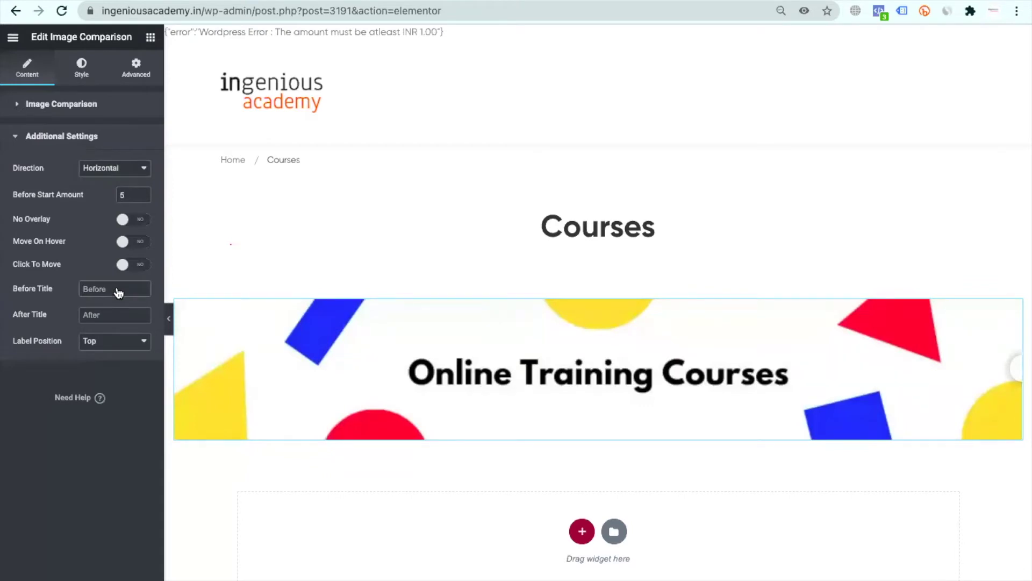
{"action": "type", "text": "Online Courses"}
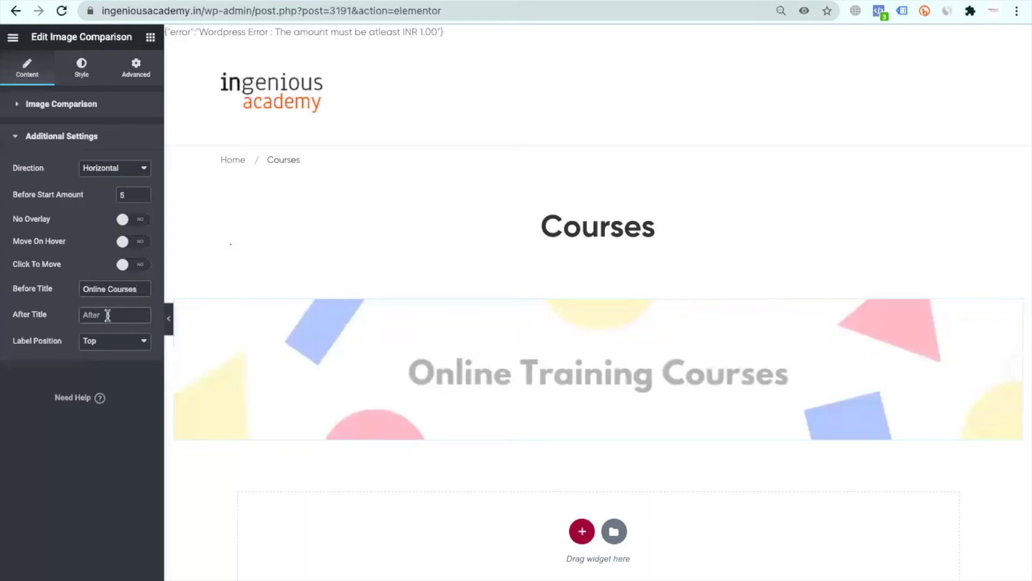
{"action": "type", "text": "Offline Courses"}
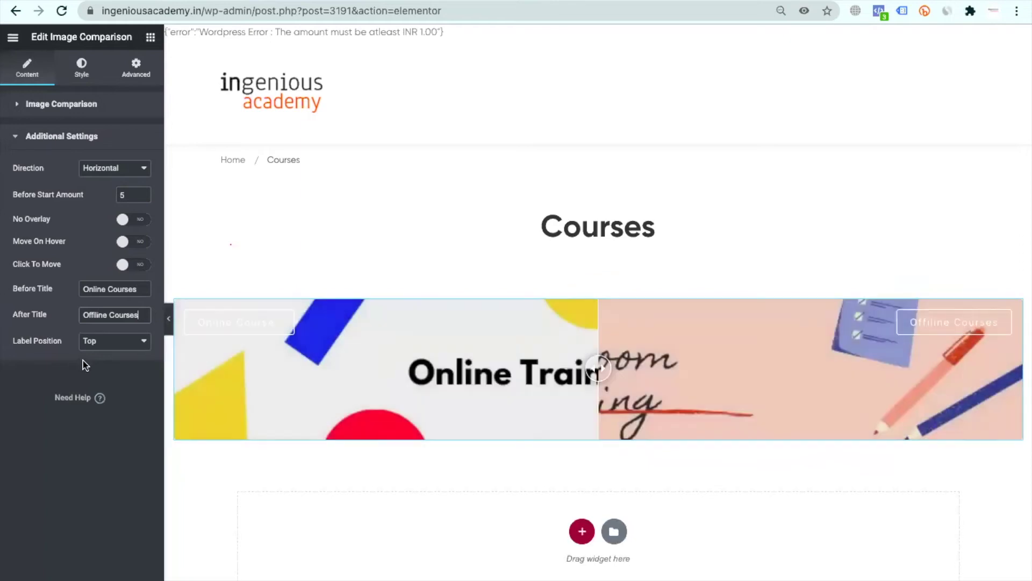
{"action": "left_click", "coordinate": [143, 337]}
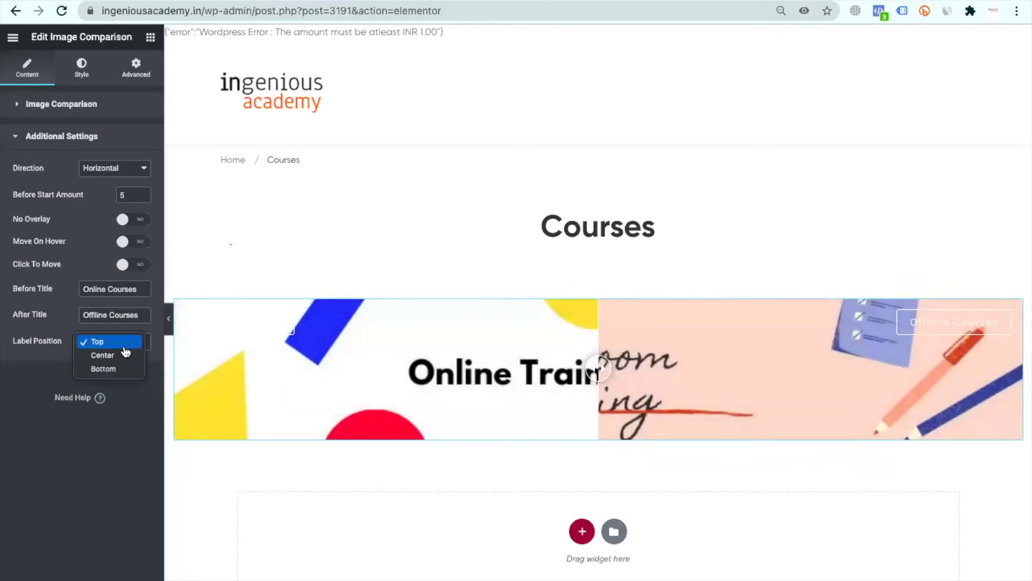
{"action": "left_click", "coordinate": [105, 352]}
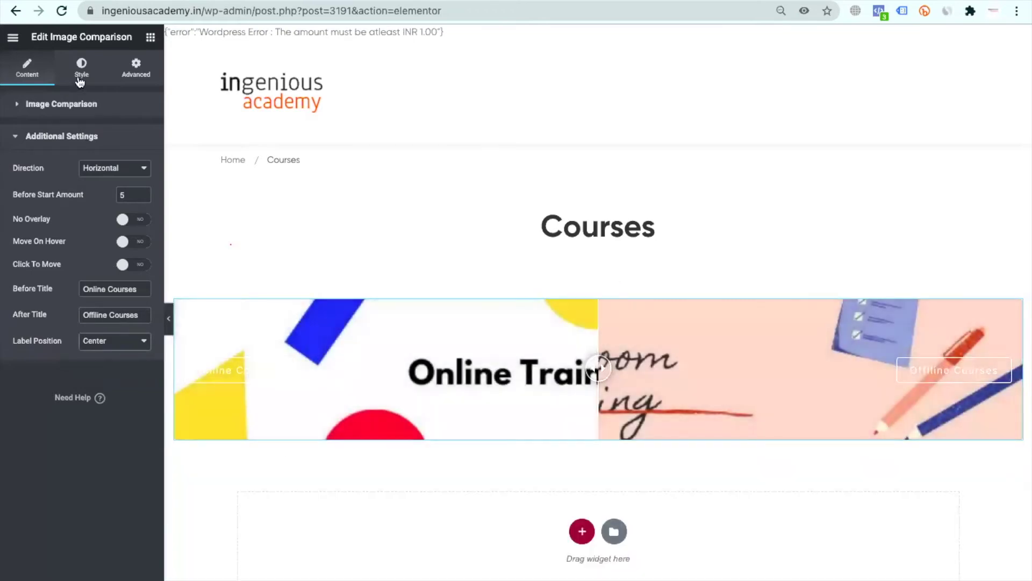
Set the before and after label color of the image comparison to black, #000000.
{"action": "left_click", "coordinate": [85, 72]}
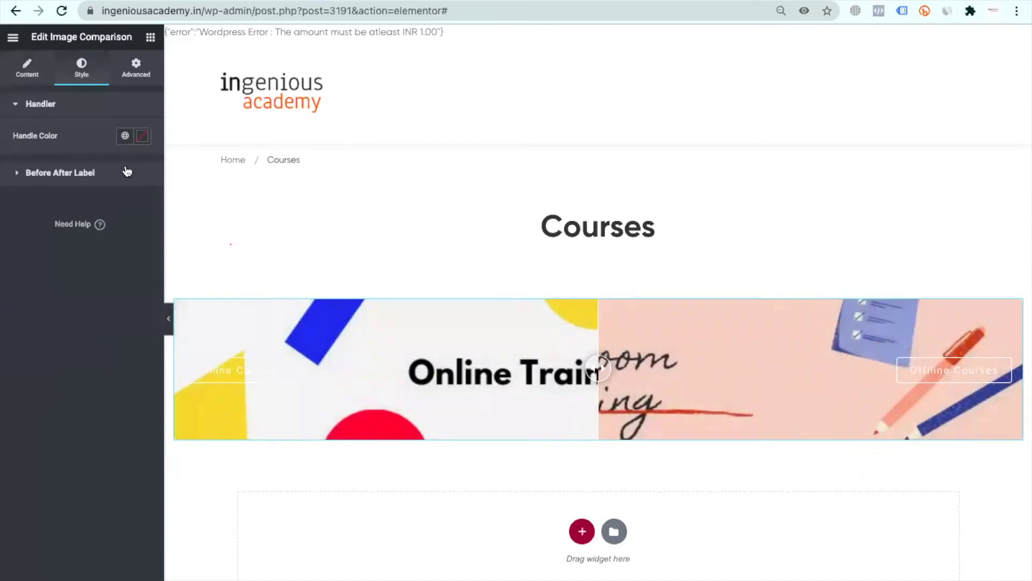
{"action": "left_click", "coordinate": [124, 139]}
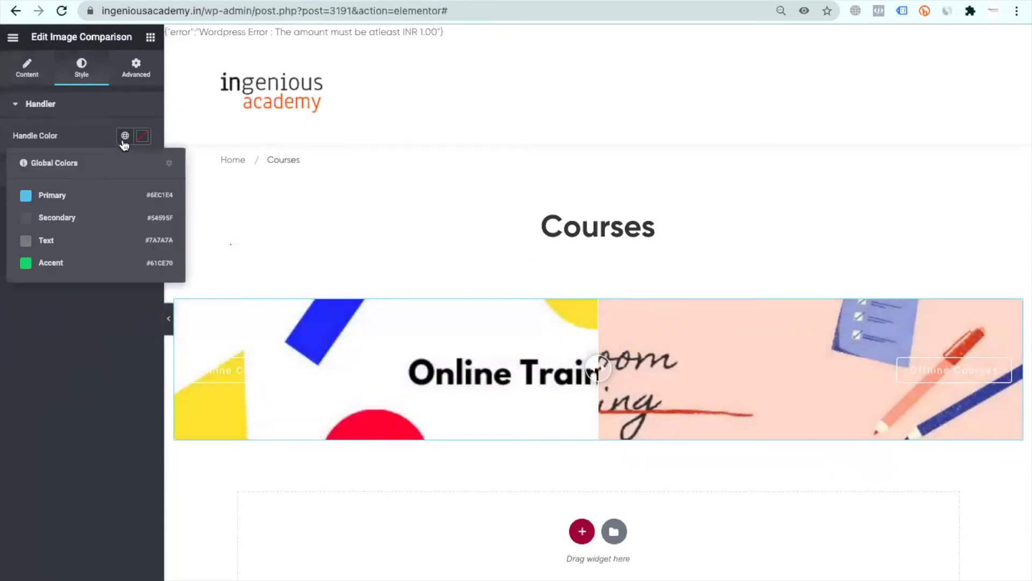
{"action": "left_click", "coordinate": [86, 113]}
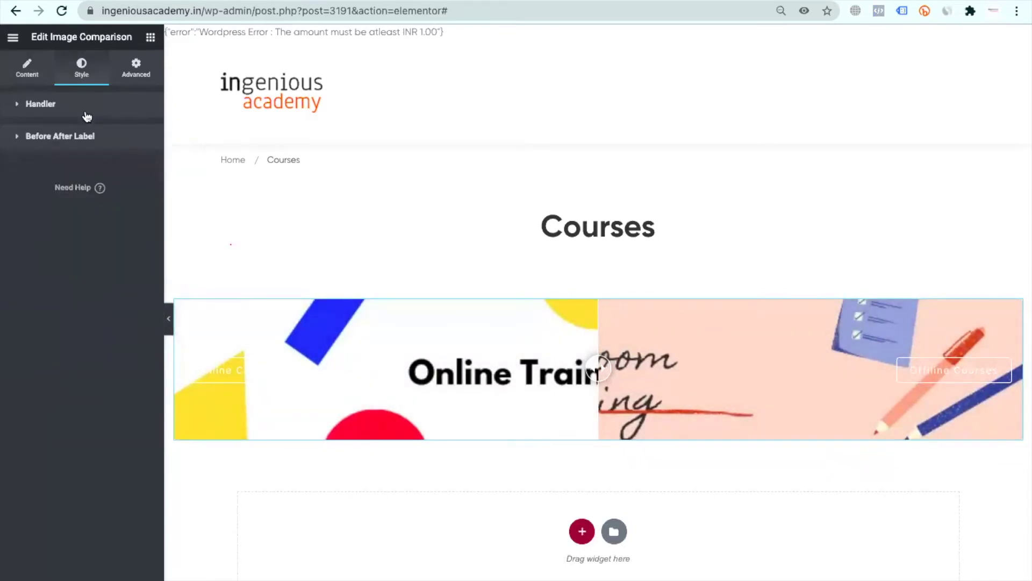
{"action": "left_click", "coordinate": [93, 144]}
{"action": "left_click", "coordinate": [31, 263]}
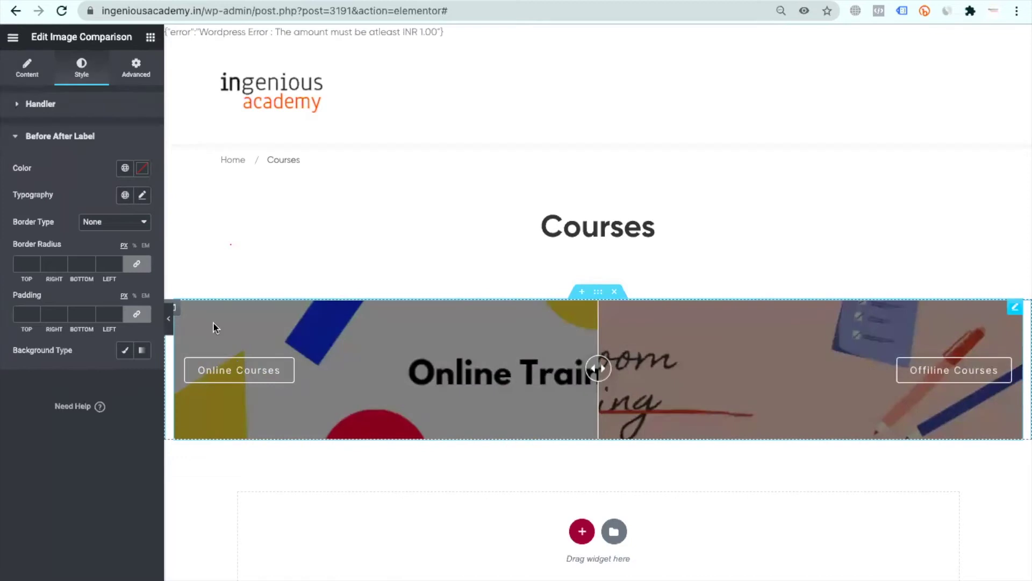
{"action": "left_click", "coordinate": [142, 169]}
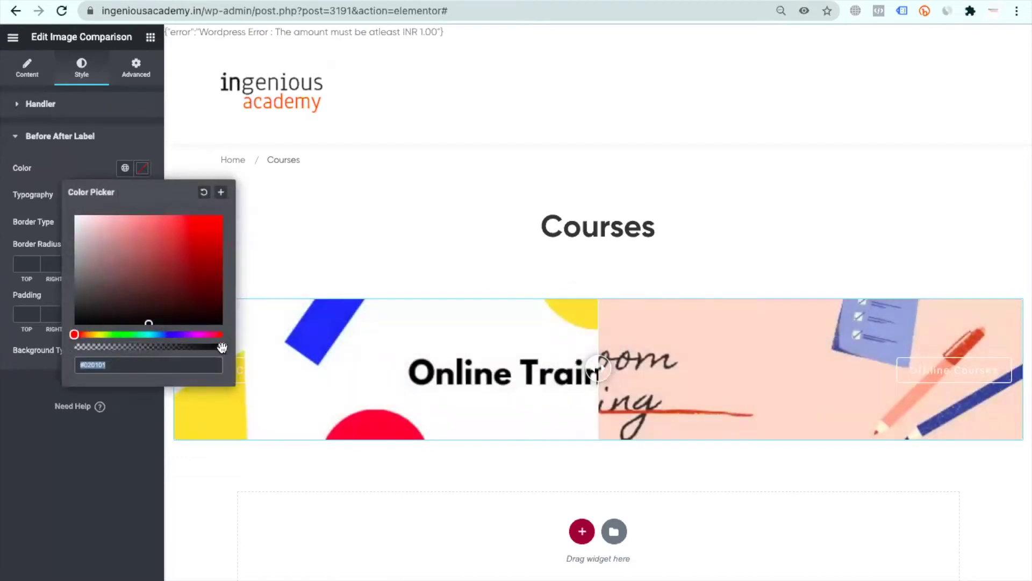
{"action": "left_click_drag", "start_coordinate": [146, 323], "coordinate": [110, 325]}
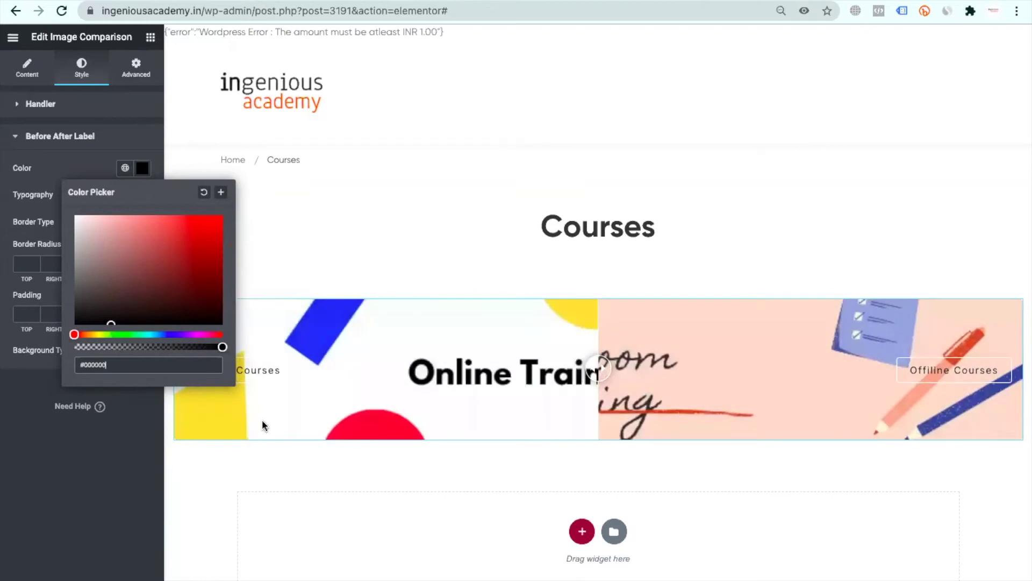
{"action": "left_click", "coordinate": [125, 376]}
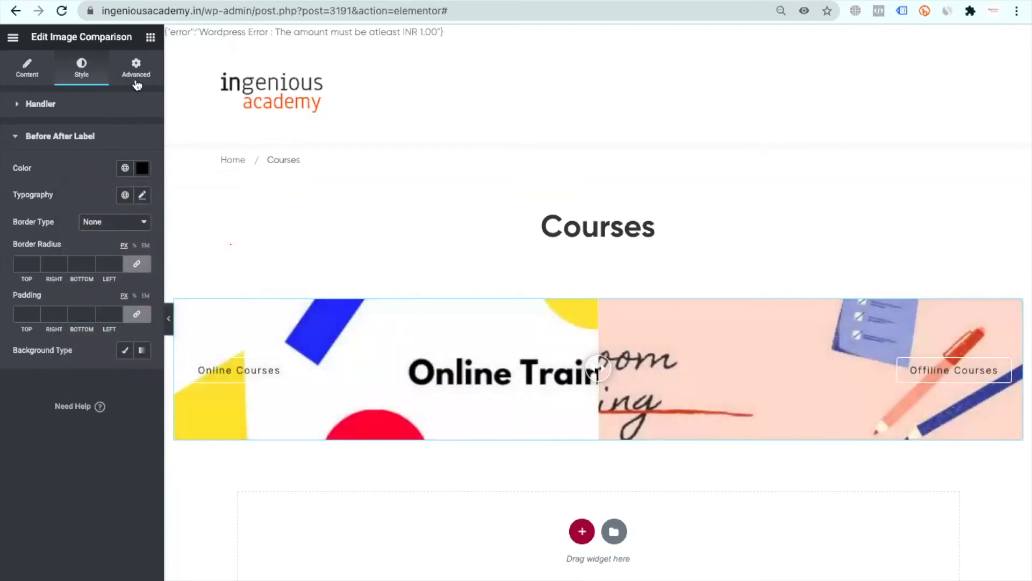
Look through the Image Comparison widget's advanced settings, including its background options.
{"action": "left_click", "coordinate": [136, 81]}
{"action": "scroll", "coordinate": [83, 353], "scroll_direction": "down", "scroll_amount": 2}
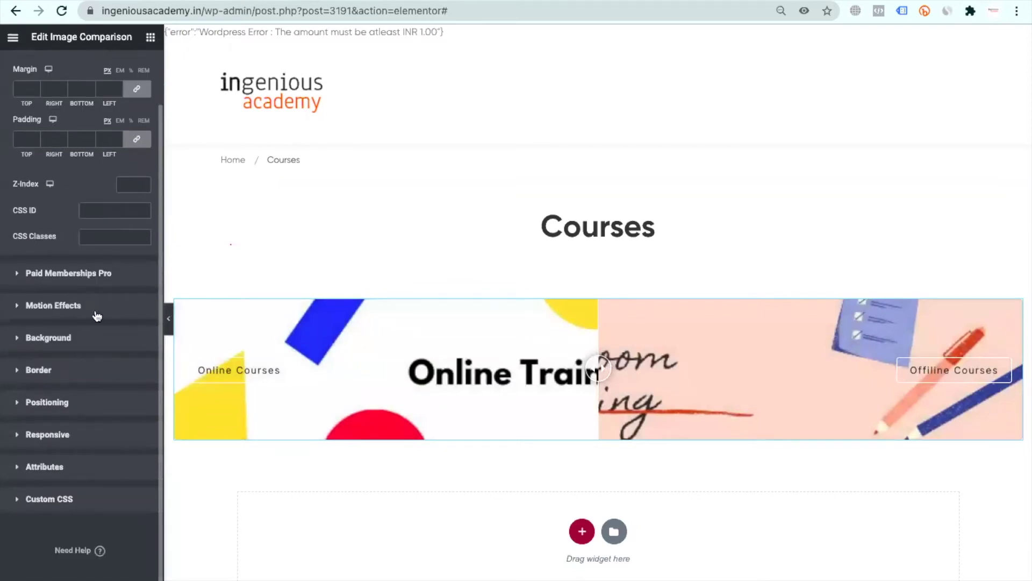
{"action": "left_click", "coordinate": [48, 337]}
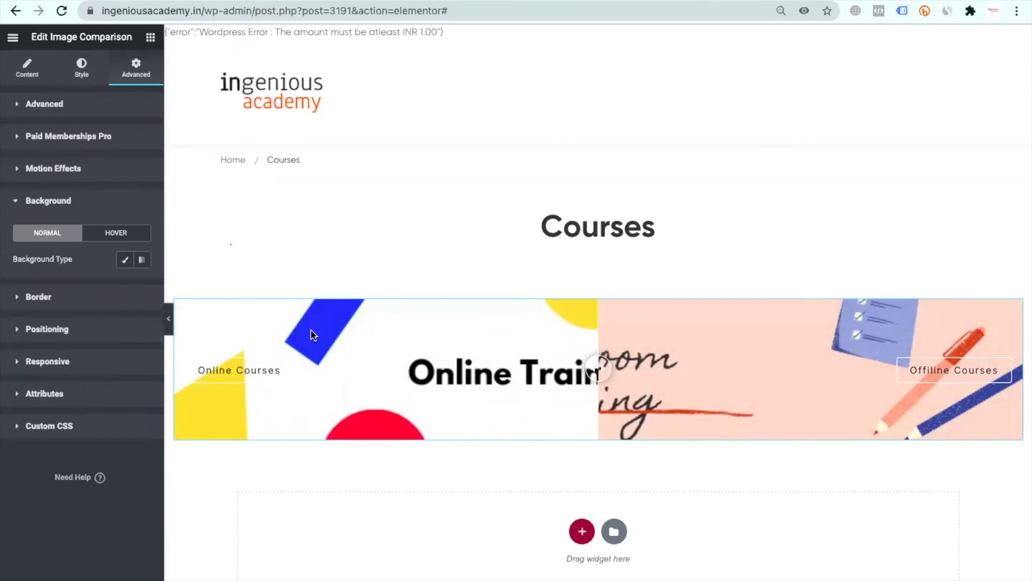
Examine the section, column and widget hierarchy in the Navigator and review the actions available for the Image Comparison widget.
{"action": "right_click", "coordinate": [1016, 313]}
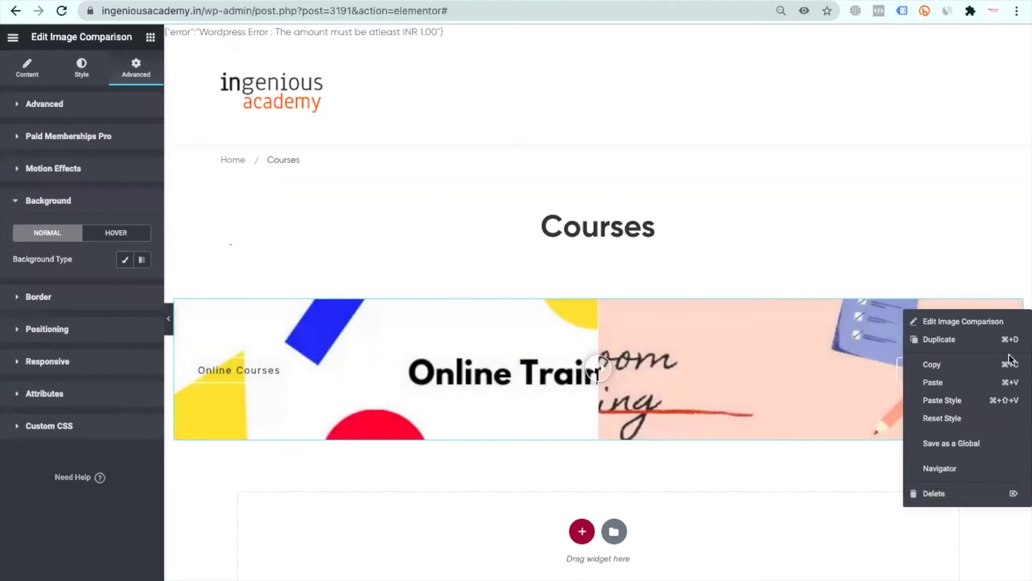
{"action": "left_click", "coordinate": [827, 241]}
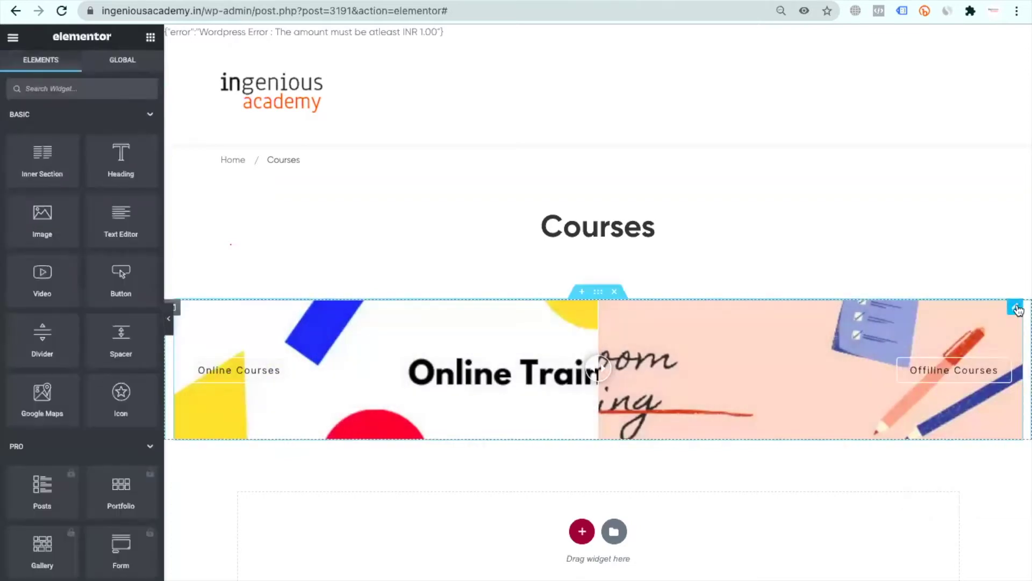
{"action": "right_click", "coordinate": [1018, 310]}
{"action": "left_click", "coordinate": [973, 473]}
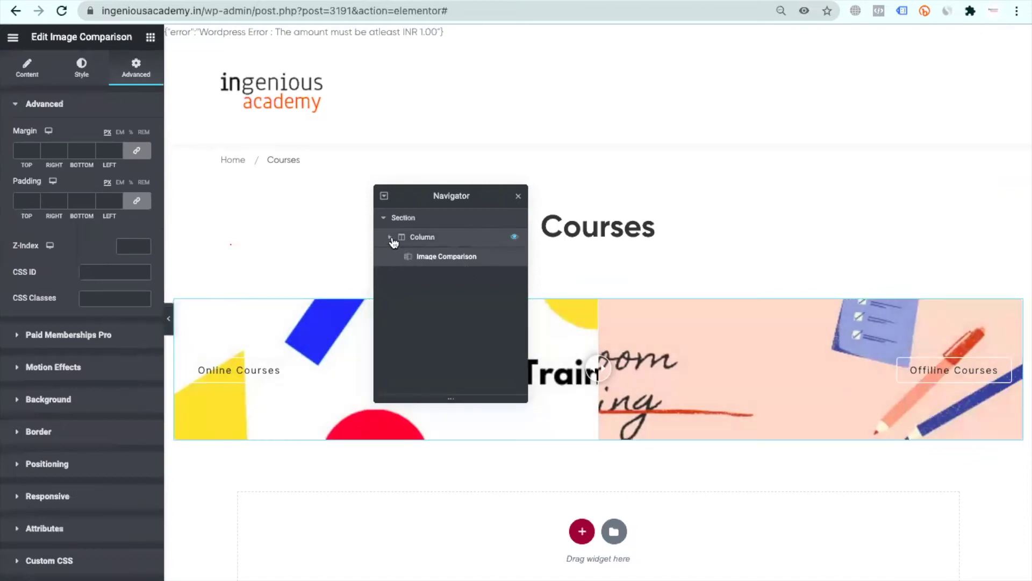
{"action": "left_click", "coordinate": [391, 238]}
{"action": "left_click", "coordinate": [389, 238]}
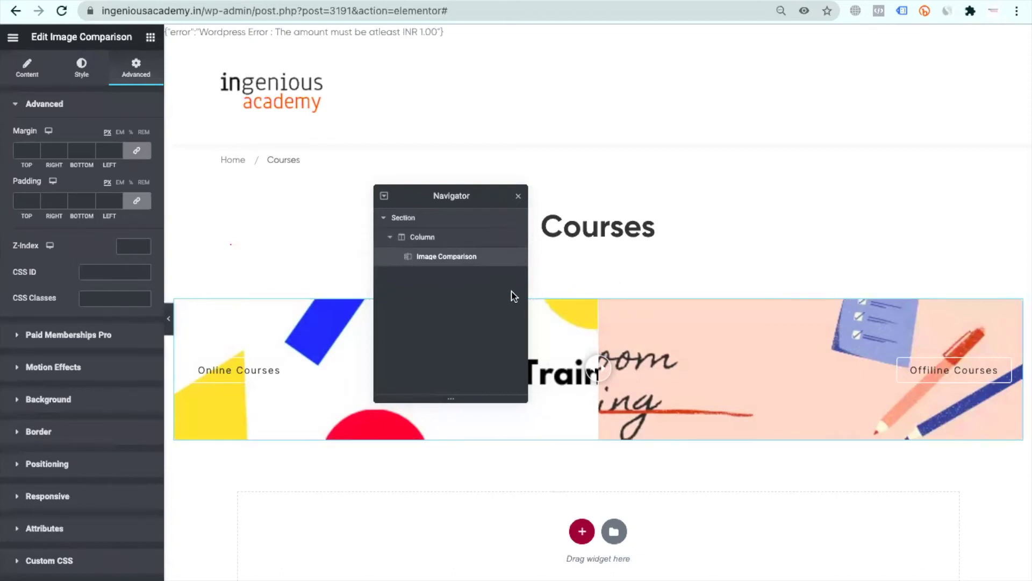
{"action": "left_click", "coordinate": [519, 200]}
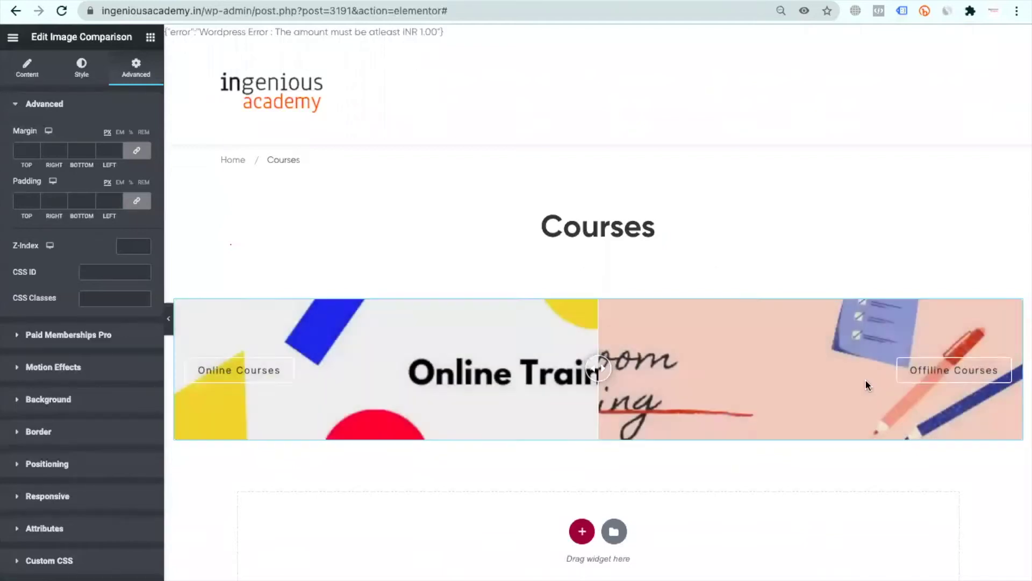
{"action": "right_click", "coordinate": [1022, 307]}
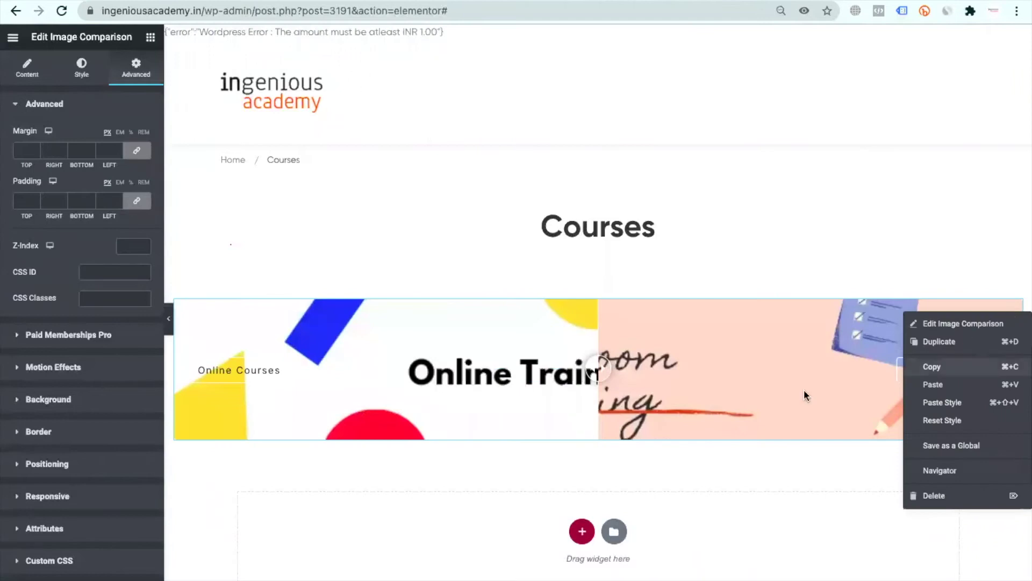
{"action": "left_click", "coordinate": [942, 470]}
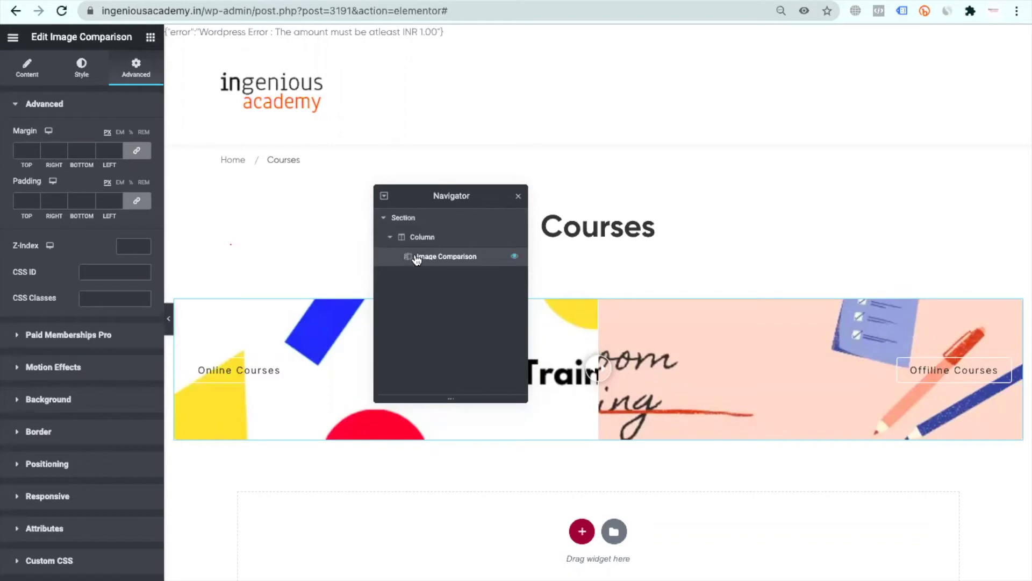
{"action": "left_click", "coordinate": [520, 198]}
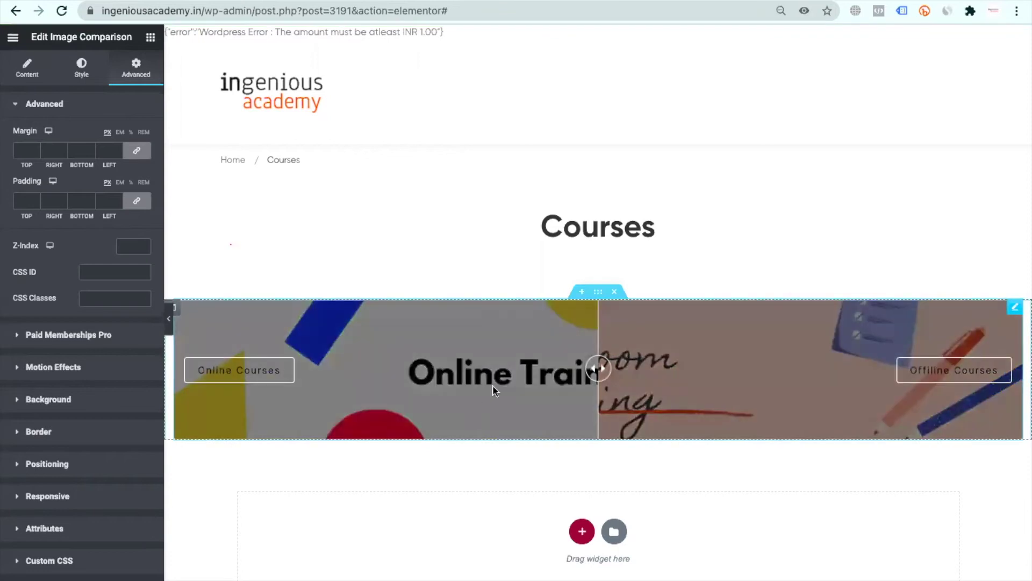
{"action": "scroll", "coordinate": [495, 387], "scroll_direction": "down", "scroll_amount": 3}
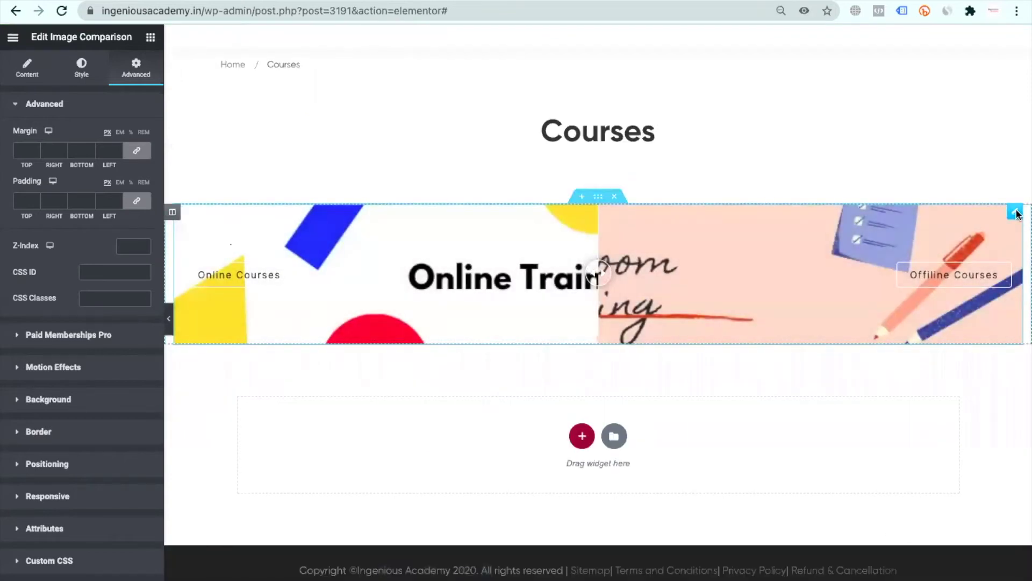
{"action": "right_click", "coordinate": [983, 212]}
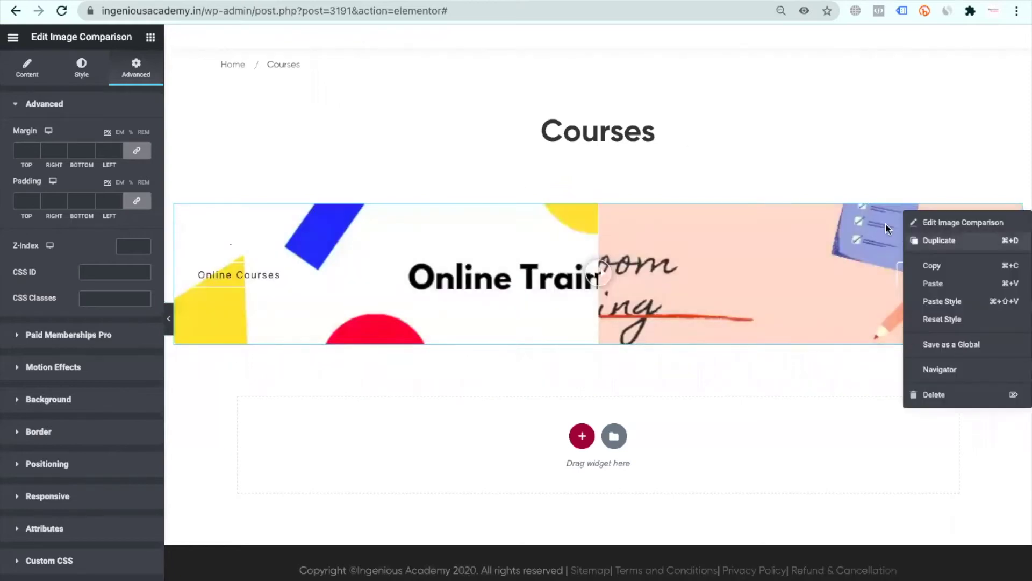
{"action": "left_click", "coordinate": [886, 428]}
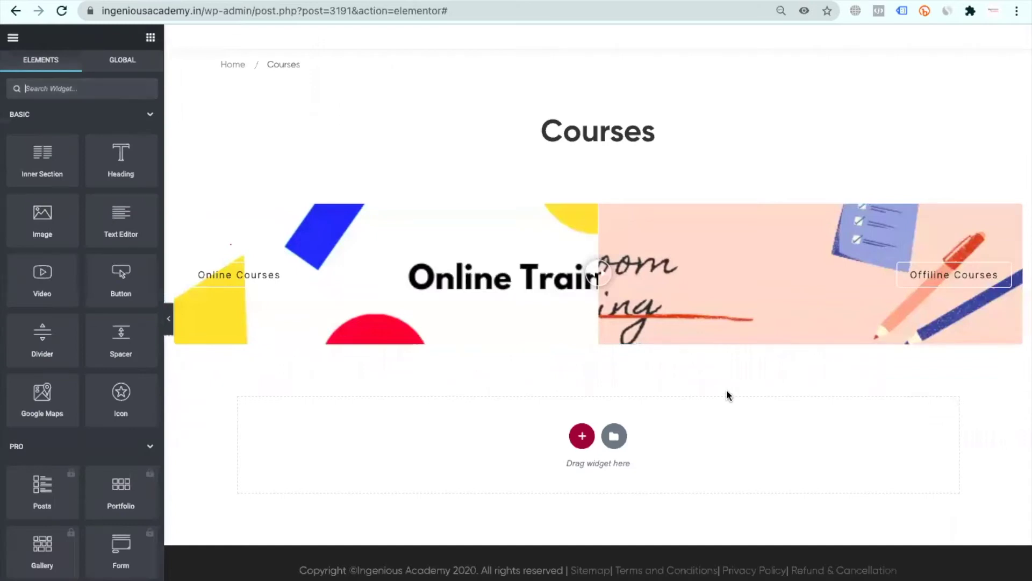
Add a single-column section below the banner and place a Spacer widget in it.
{"action": "left_click", "coordinate": [582, 437]}
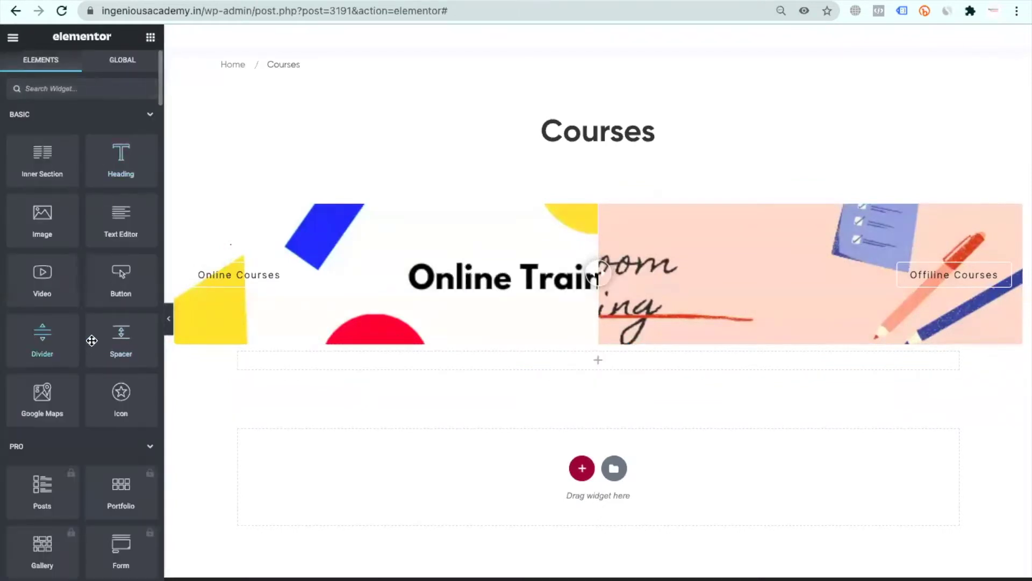
{"action": "left_click_drag", "start_coordinate": [128, 334], "coordinate": [578, 357]}
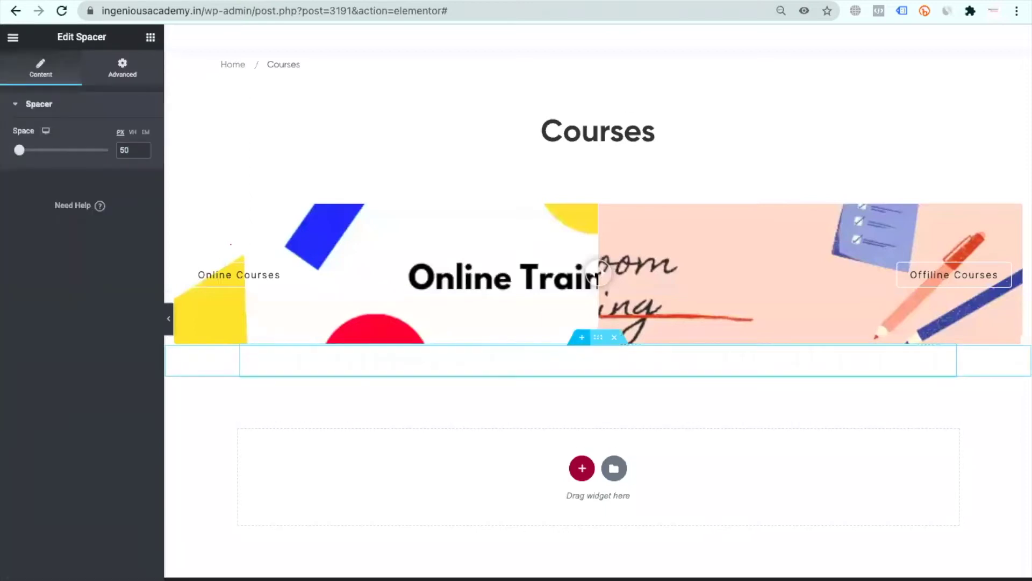
Check the Flipkart home page layout for reference and add a section with six equal columns below the spacer.
{"action": "left_click", "coordinate": [599, 0]}
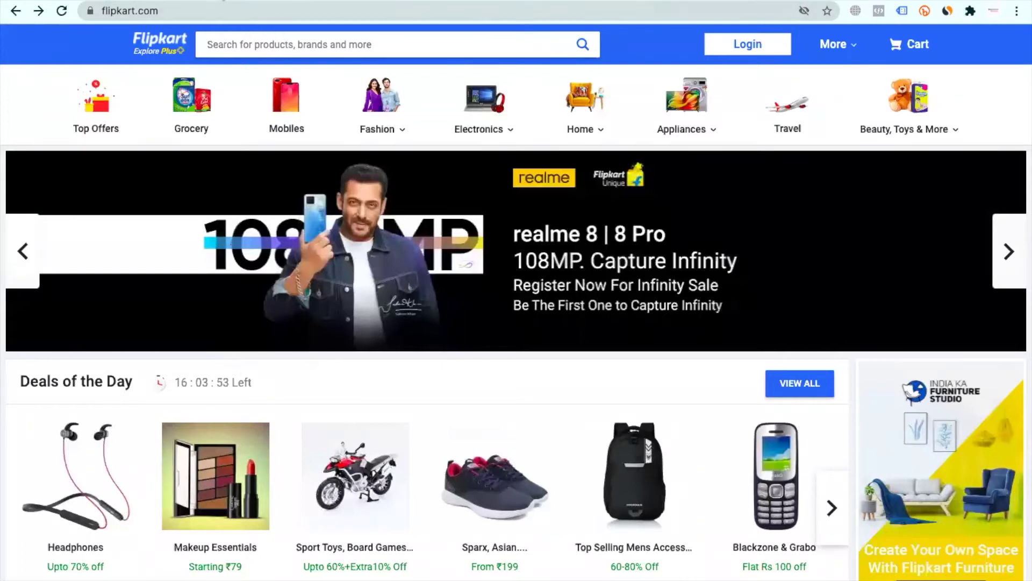
{"action": "left_click", "coordinate": [246, 2]}
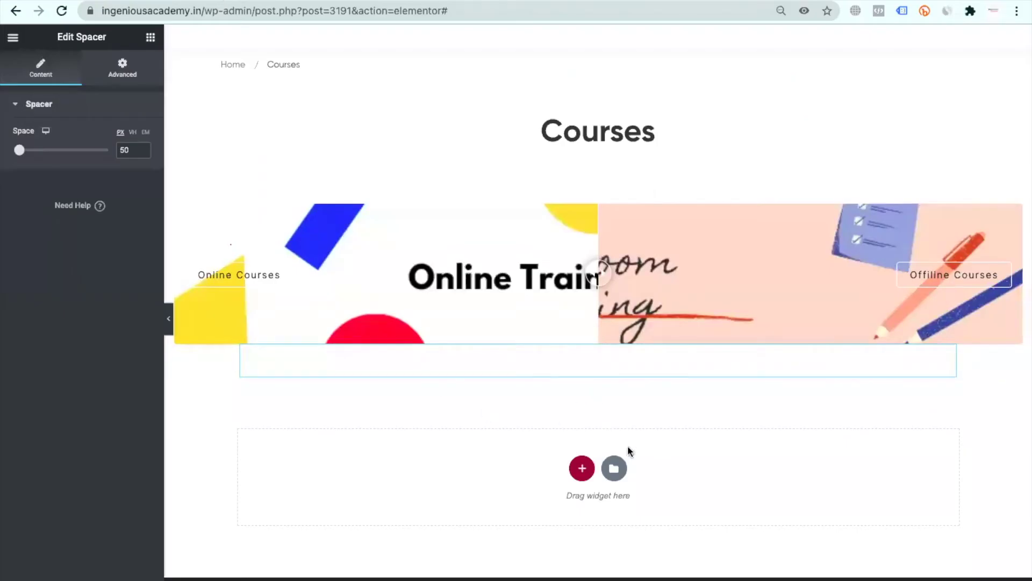
{"action": "left_click", "coordinate": [582, 470]}
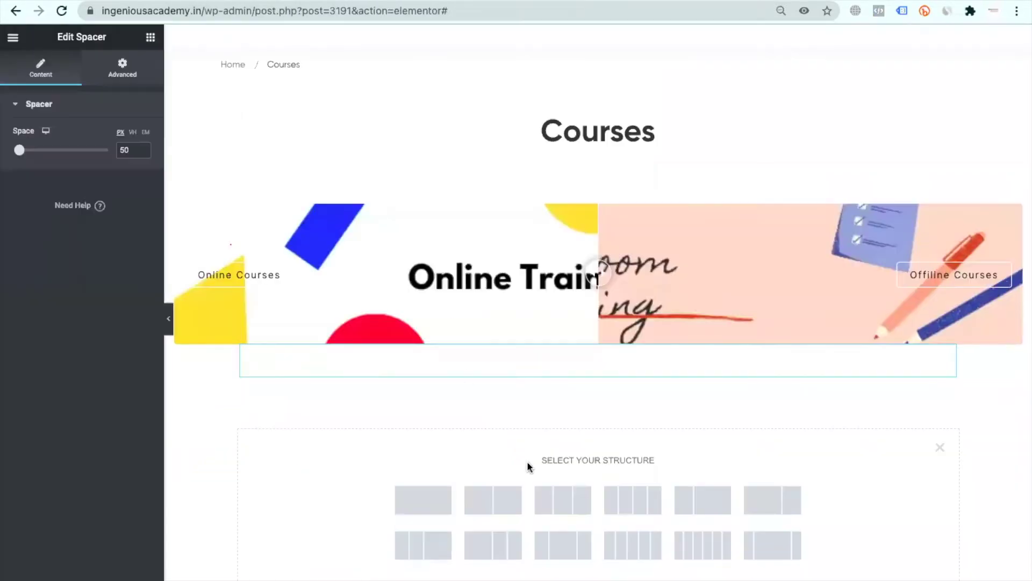
{"action": "left_click", "coordinate": [703, 544]}
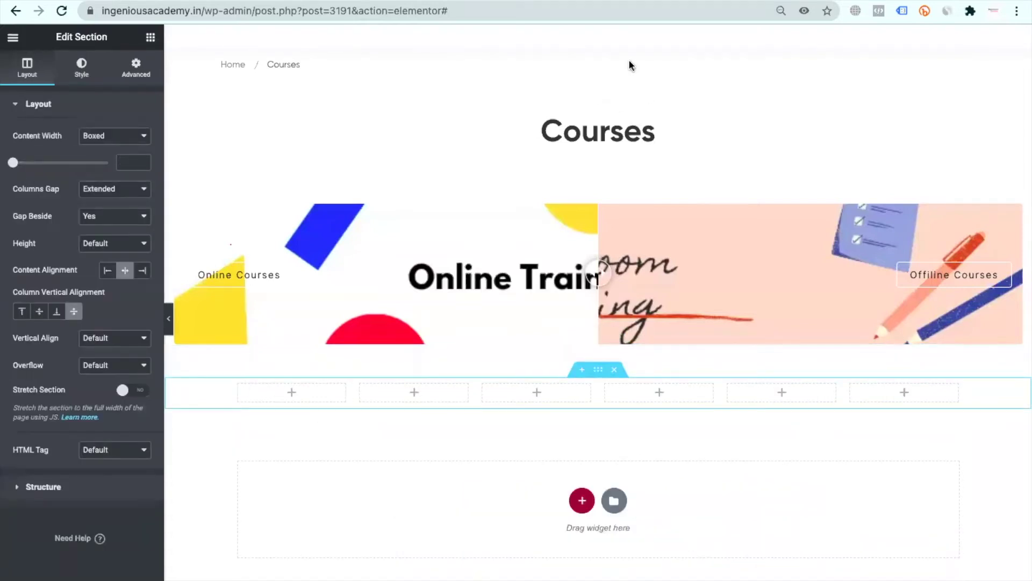
Try the Products widget in the first of the six columns, look through its product list, and delete it.
{"action": "left_click", "coordinate": [291, 398]}
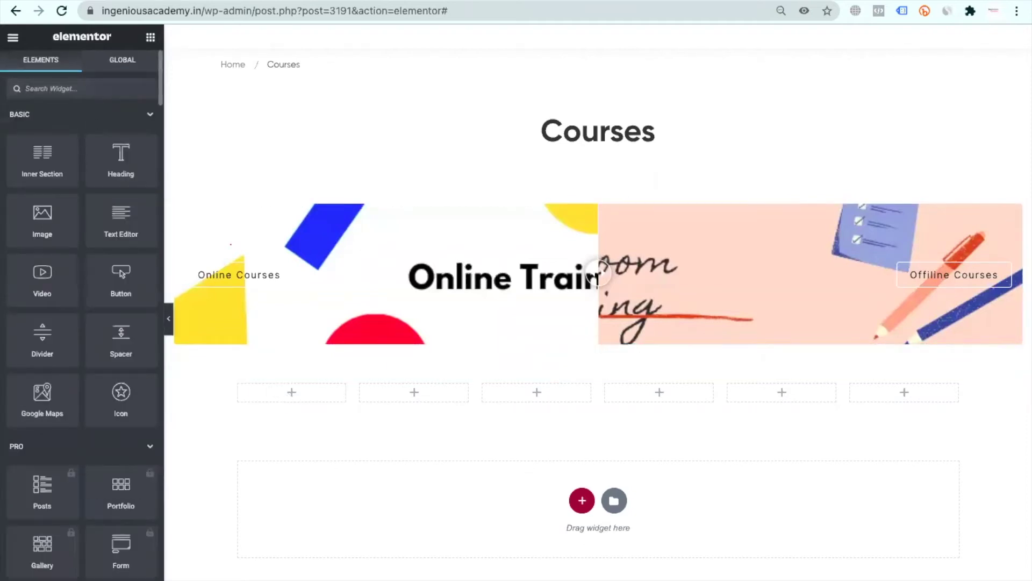
{"action": "type", "text": "product"}
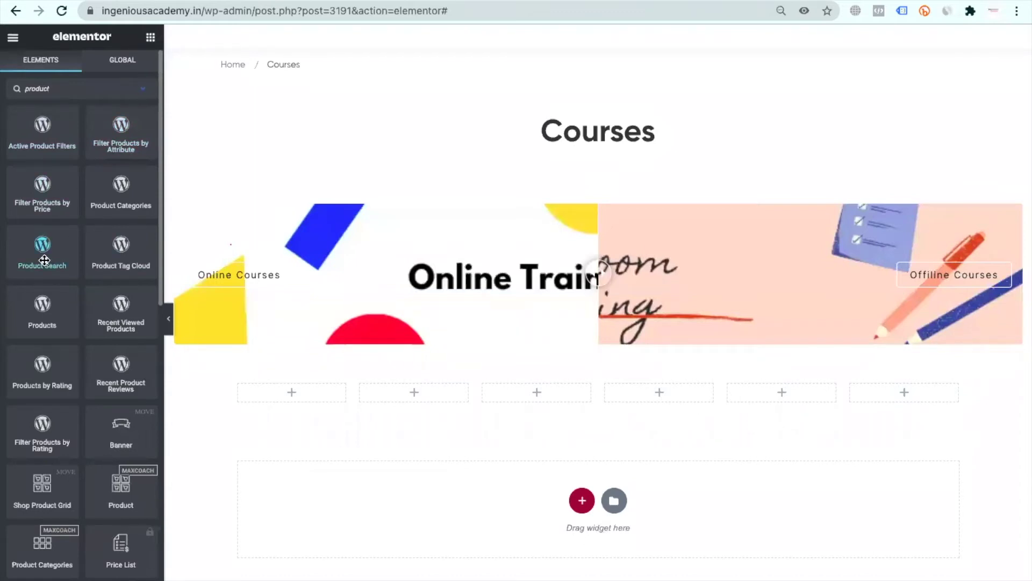
{"action": "left_click_drag", "start_coordinate": [42, 305], "coordinate": [314, 397]}
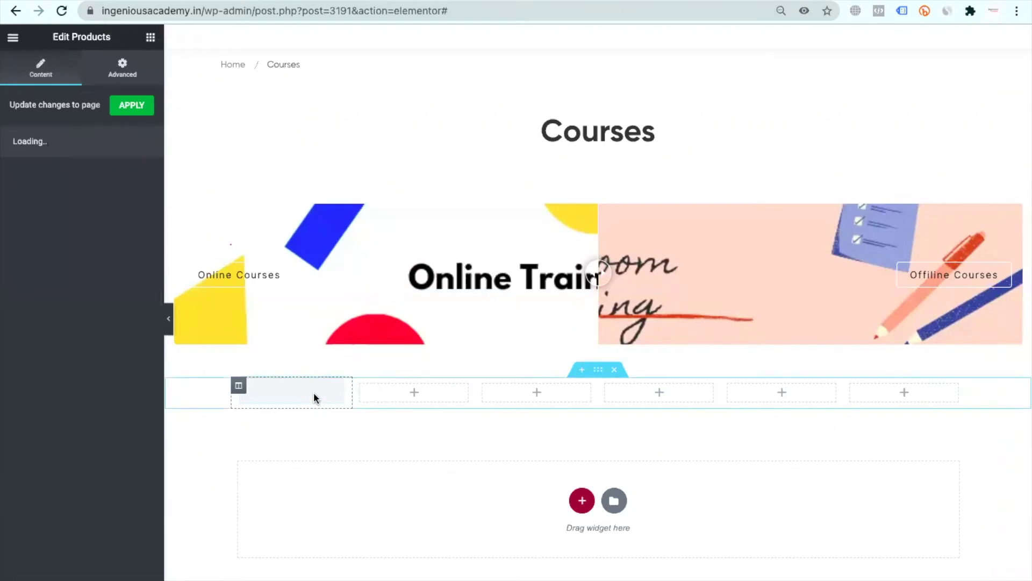
{"action": "scroll", "coordinate": [320, 516], "scroll_direction": "down", "scroll_amount": 2}
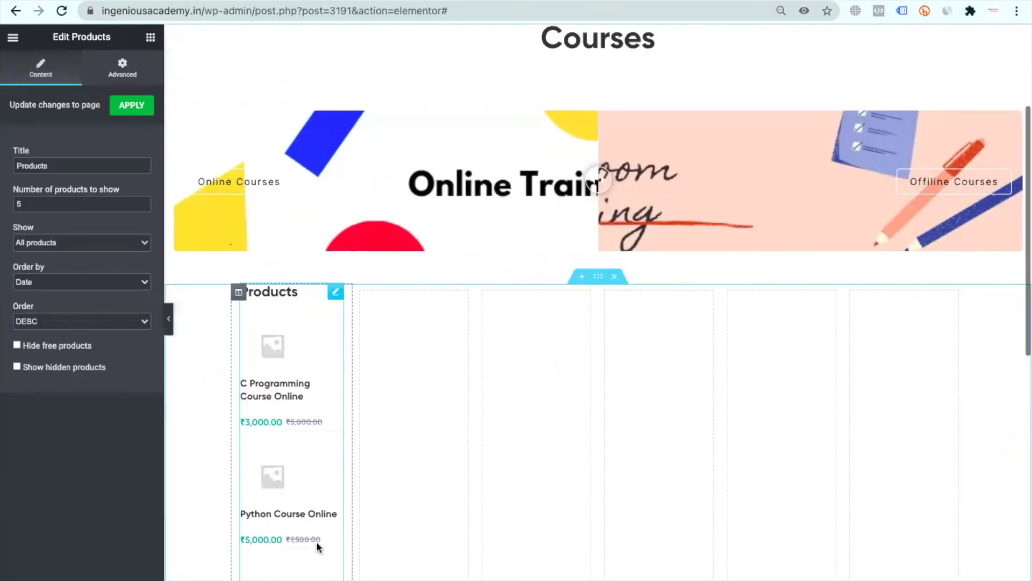
{"action": "scroll", "coordinate": [302, 406], "scroll_direction": "down", "scroll_amount": 5}
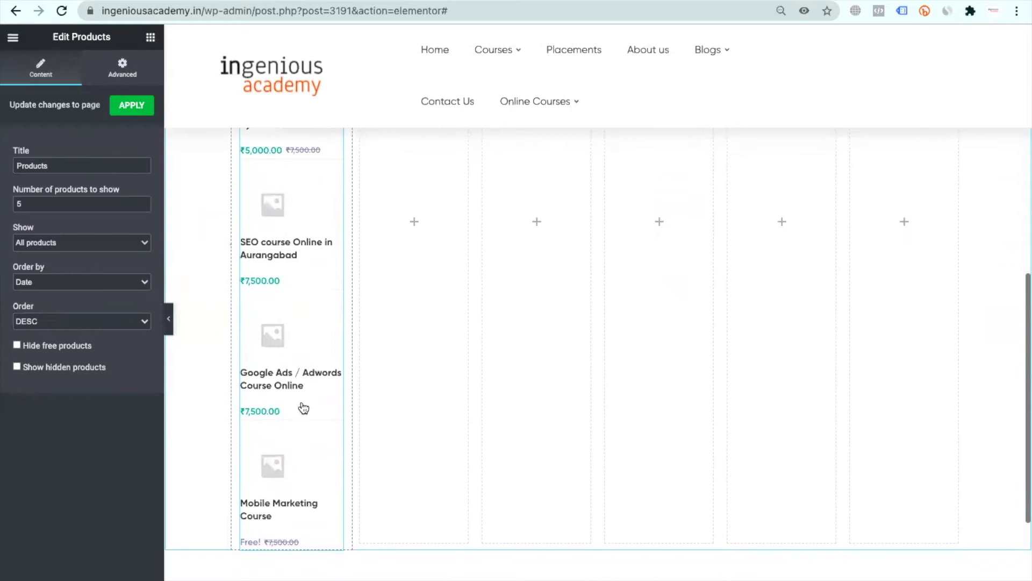
{"action": "scroll", "coordinate": [304, 409], "scroll_direction": "up", "scroll_amount": 5}
{"action": "right_click", "coordinate": [337, 231]}
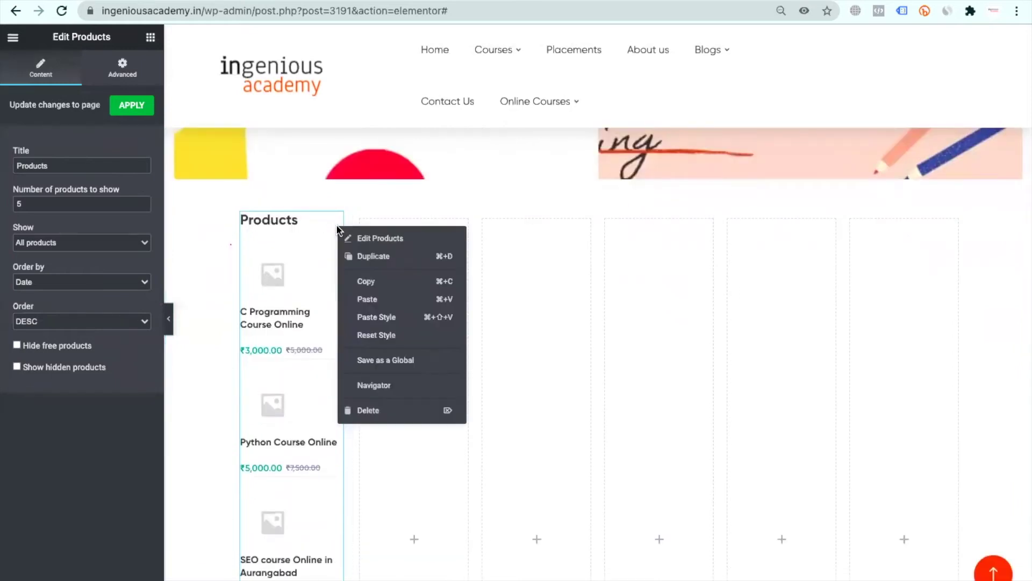
{"action": "left_click", "coordinate": [408, 411]}
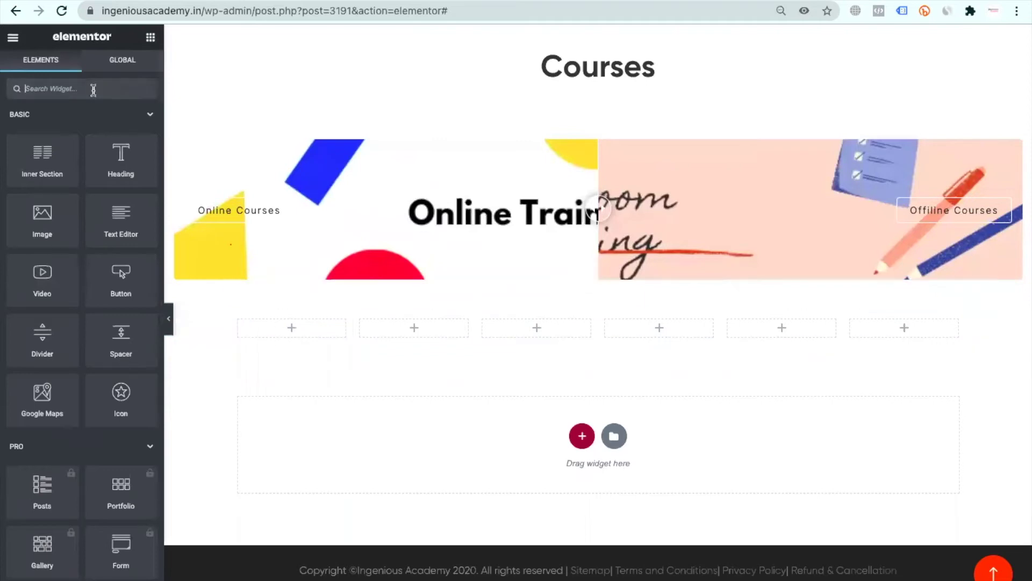
Try the Filter Products by Attribute widget in the first column and check its display type options.
{"action": "type", "text": "product"}
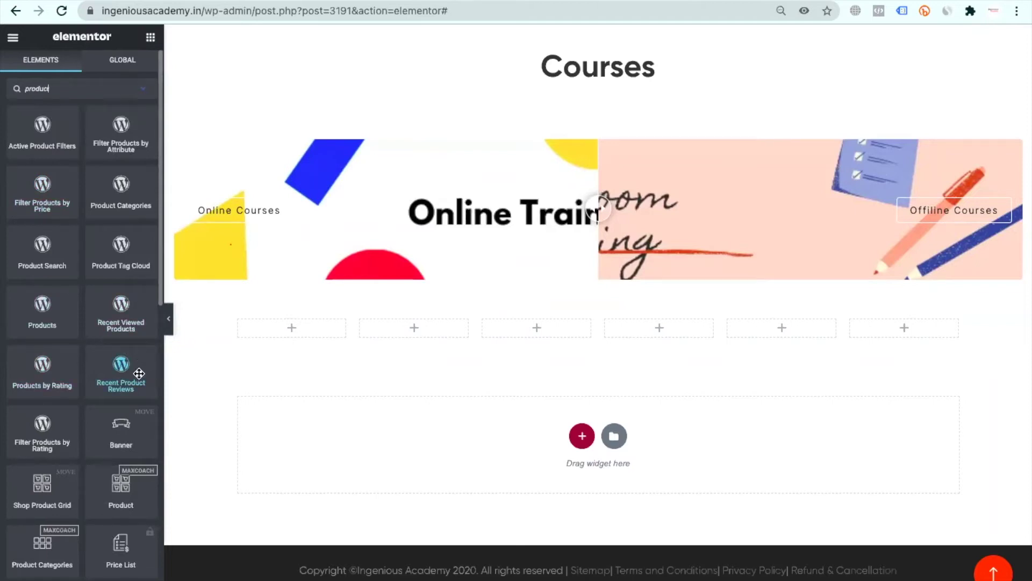
{"action": "scroll", "coordinate": [119, 530], "scroll_direction": "down", "scroll_amount": 1}
{"action": "scroll", "coordinate": [119, 530], "scroll_direction": "down", "scroll_amount": 1}
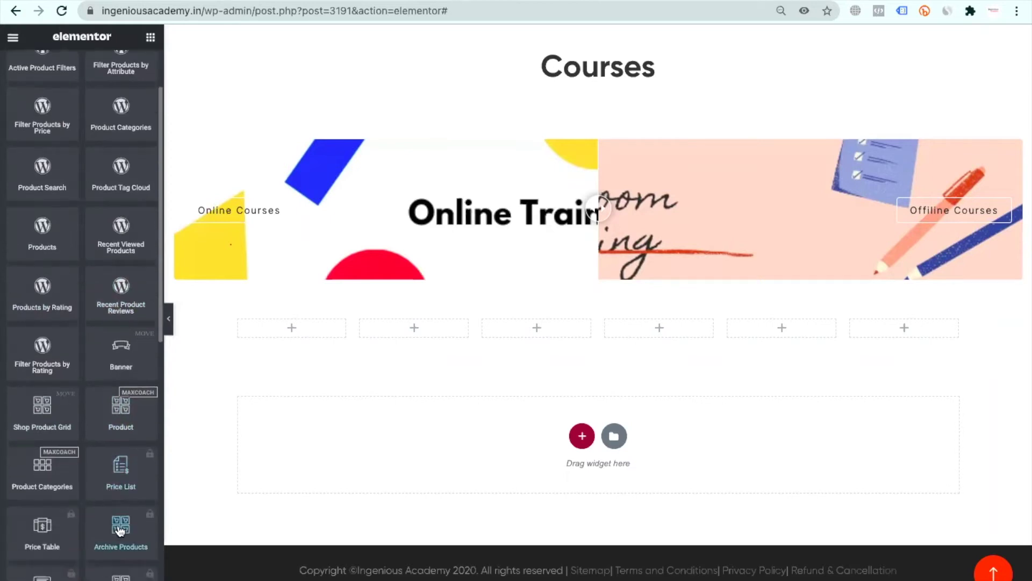
{"action": "scroll", "coordinate": [119, 522], "scroll_direction": "up", "scroll_amount": 2}
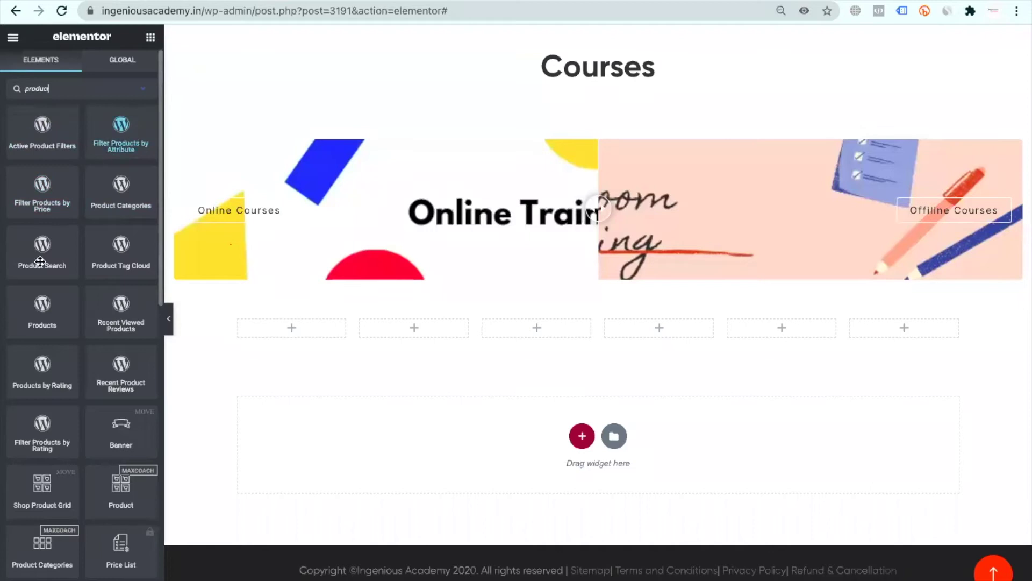
{"action": "left_click_drag", "start_coordinate": [118, 142], "coordinate": [290, 333]}
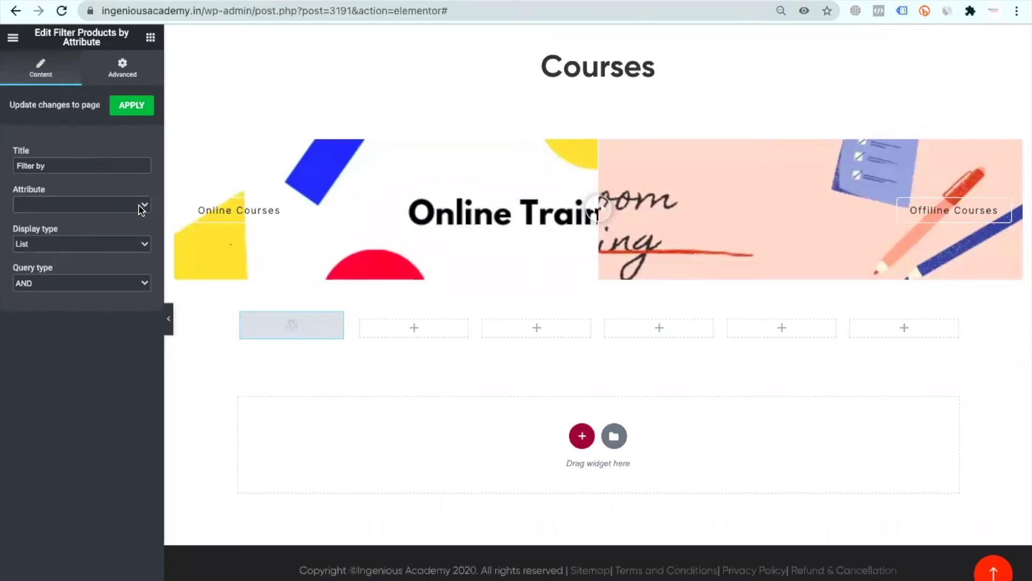
{"action": "left_click", "coordinate": [145, 248]}
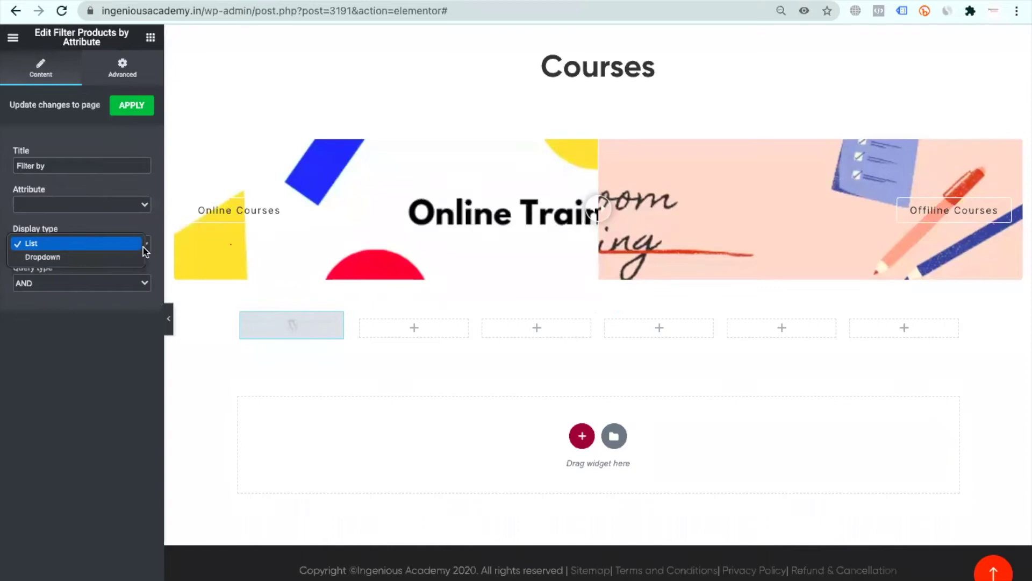
{"action": "left_click", "coordinate": [145, 250]}
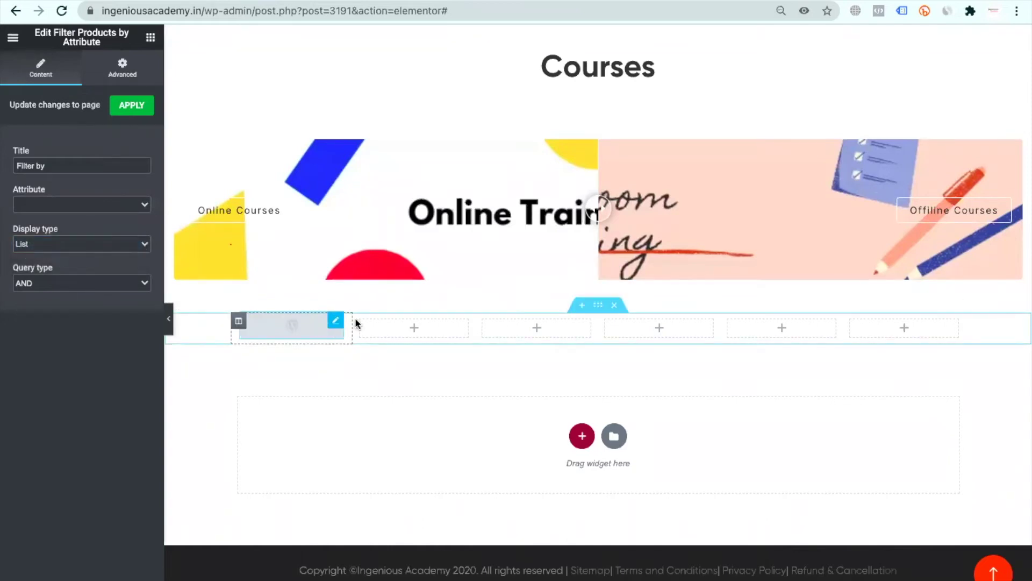
Delete the six-column section below the banner and add a fresh section with six equal columns.
{"action": "left_click", "coordinate": [619, 306]}
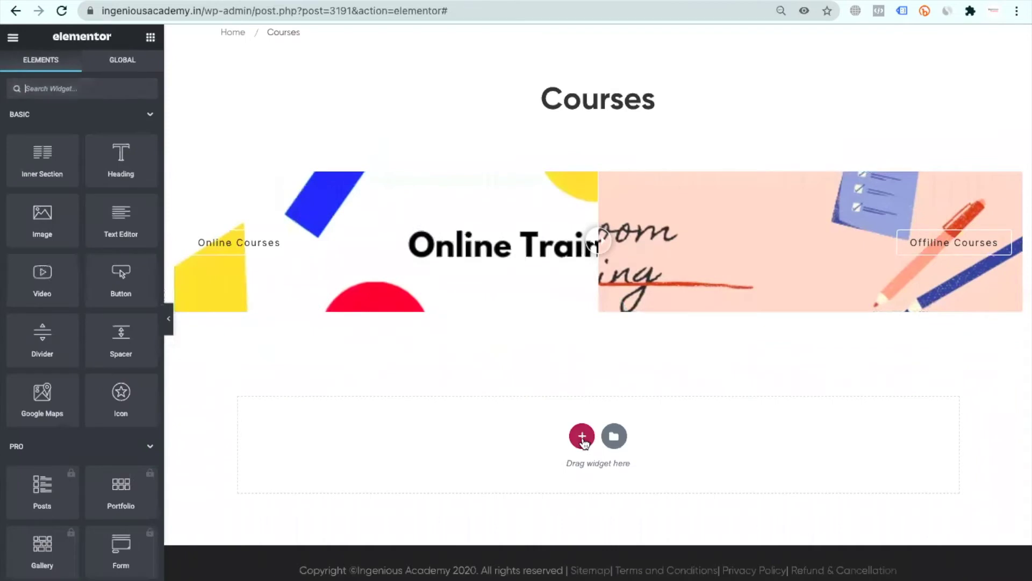
{"action": "left_click", "coordinate": [582, 436]}
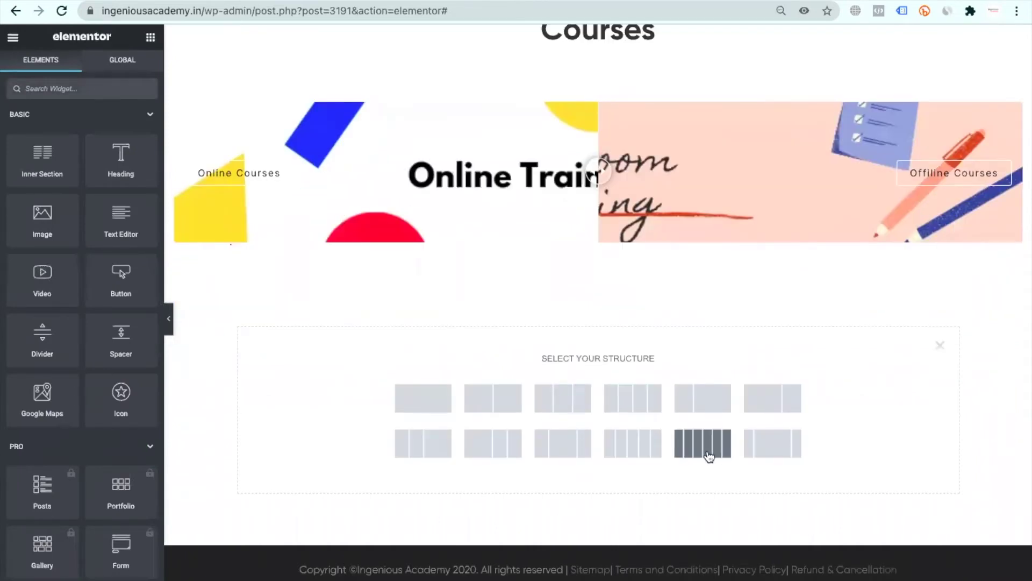
{"action": "left_click", "coordinate": [709, 456]}
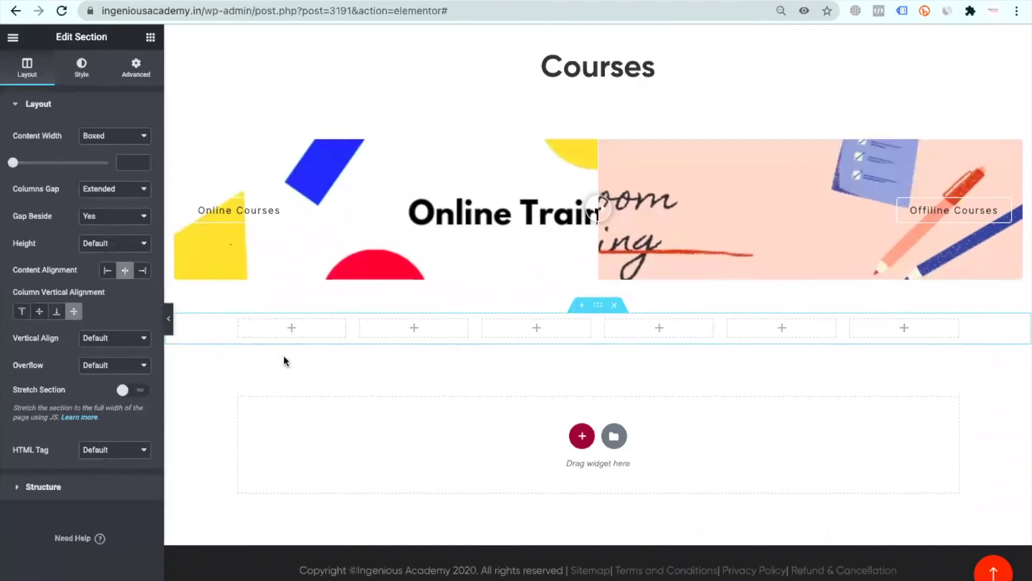
Search the widgets for "course" and place the LearnPress - Featured Courses widget in the first column.
{"action": "left_click", "coordinate": [292, 330]}
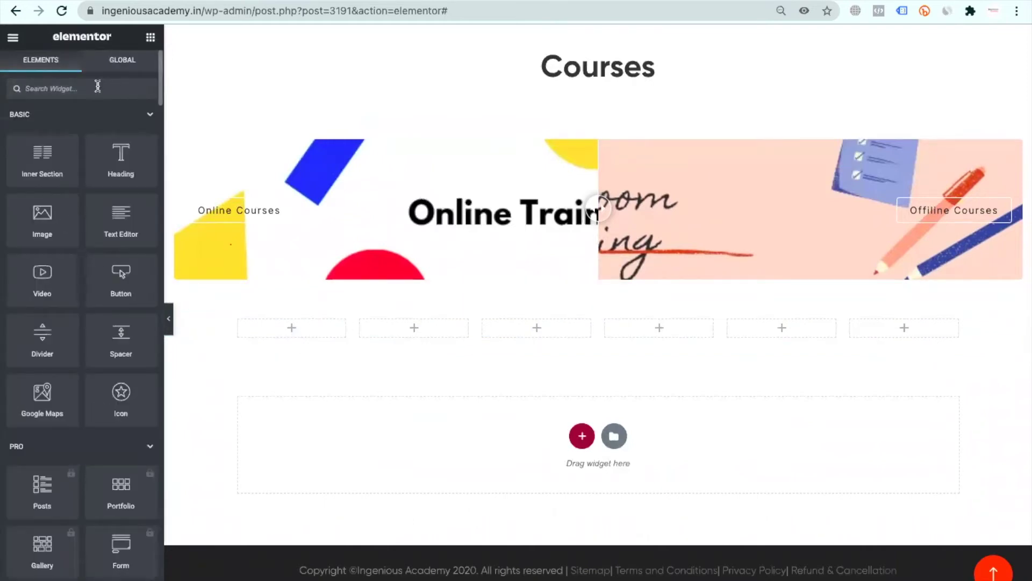
{"action": "left_click", "coordinate": [97, 87]}
{"action": "type", "text": "p"}
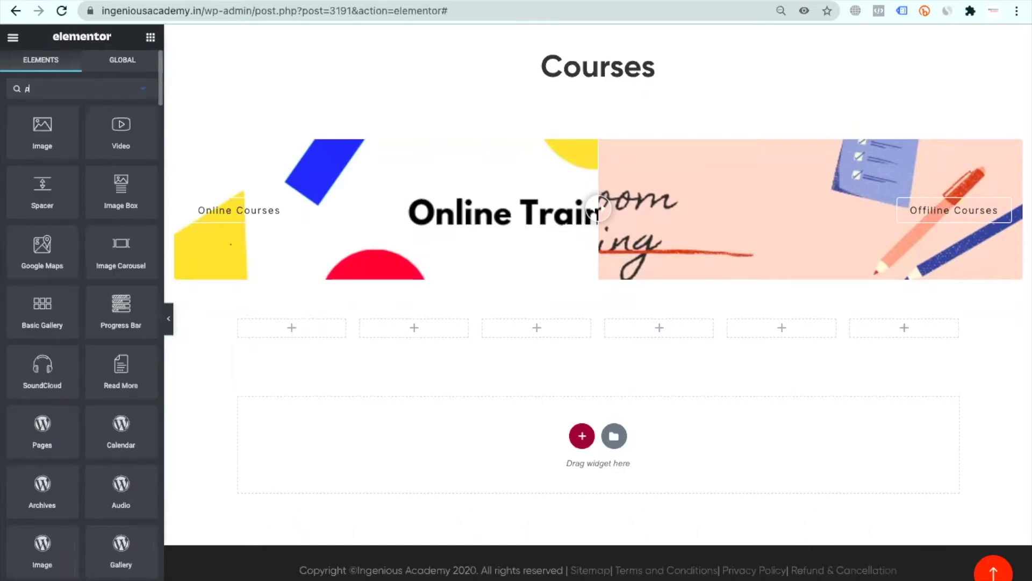
{"action": "key", "text": "BackSpace"}
{"action": "type", "text": "course"}
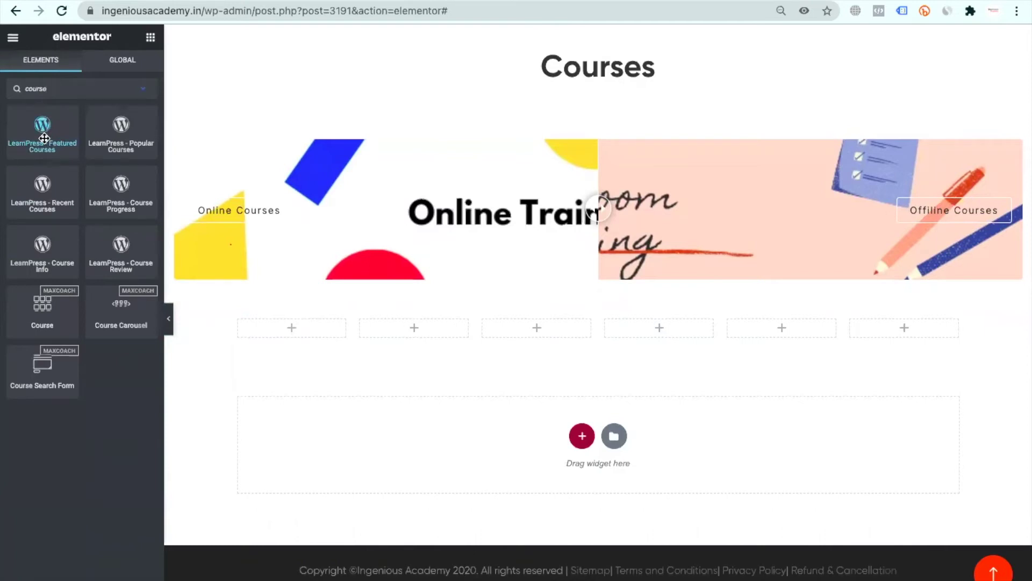
{"action": "left_click_drag", "start_coordinate": [44, 138], "coordinate": [307, 329]}
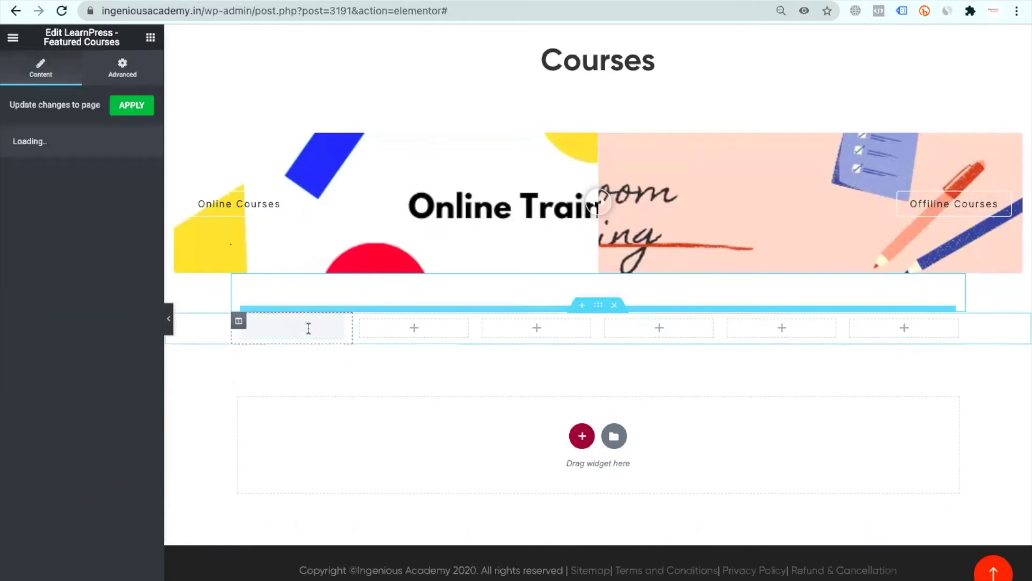
Clear the Featured Courses widget's title and hide its teacher, lesson and enrolled students details.
{"action": "scroll", "coordinate": [312, 344], "scroll_direction": "down", "scroll_amount": 2}
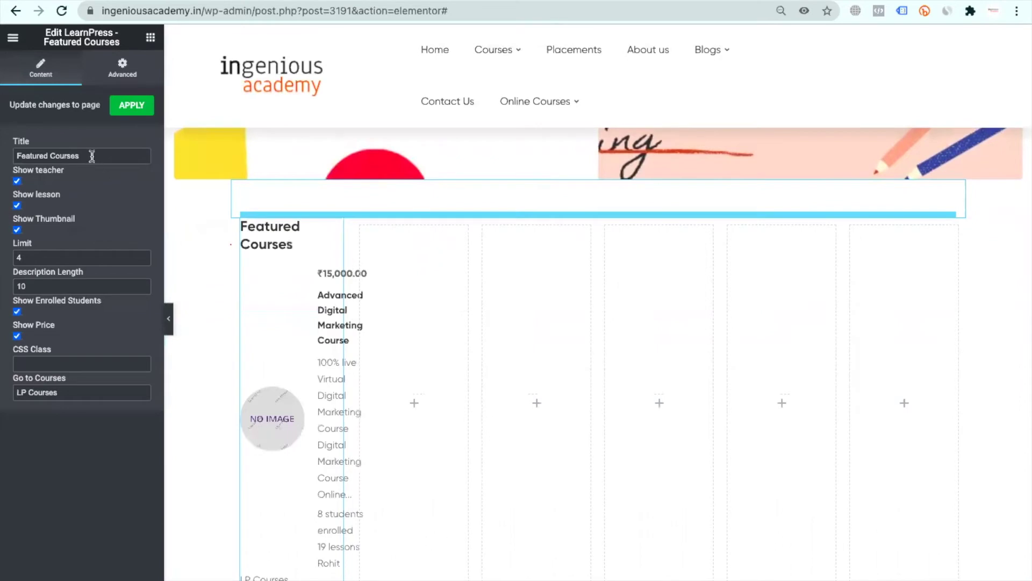
{"action": "key", "text": "ctrl+a"}
{"action": "key", "text": "BackSpace"}
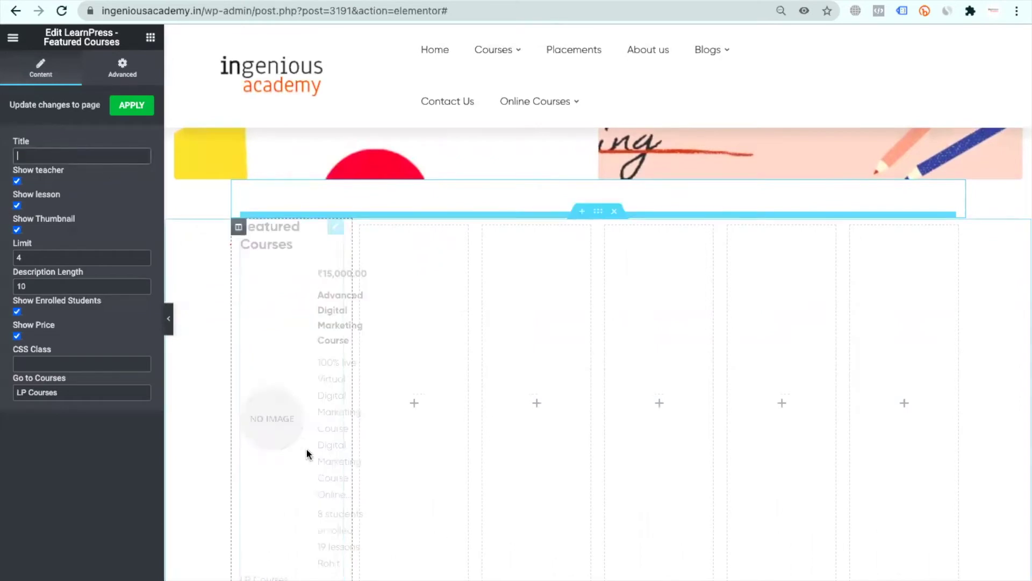
{"action": "left_click", "coordinate": [17, 181]}
{"action": "left_click", "coordinate": [16, 206]}
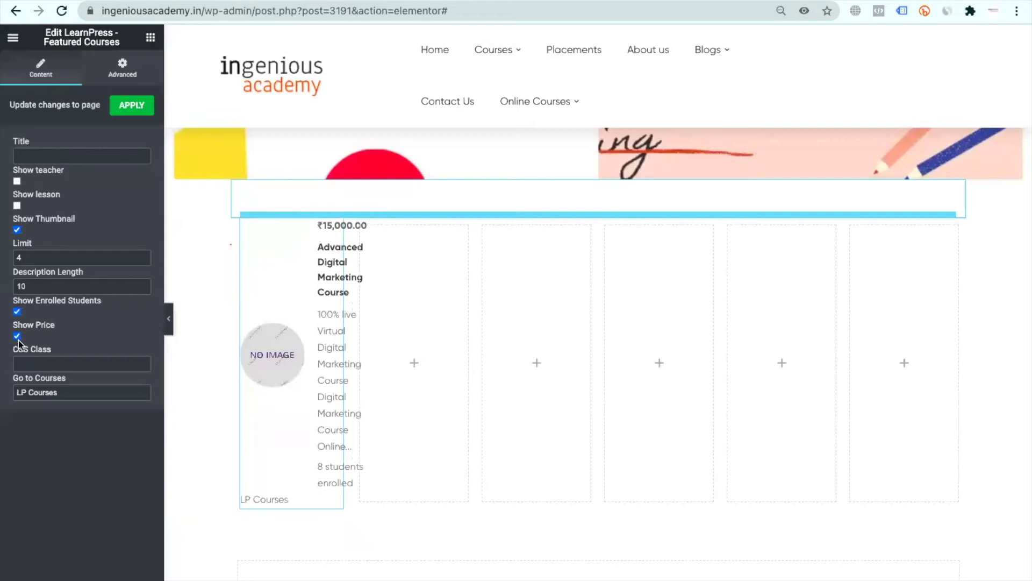
{"action": "left_click", "coordinate": [17, 312]}
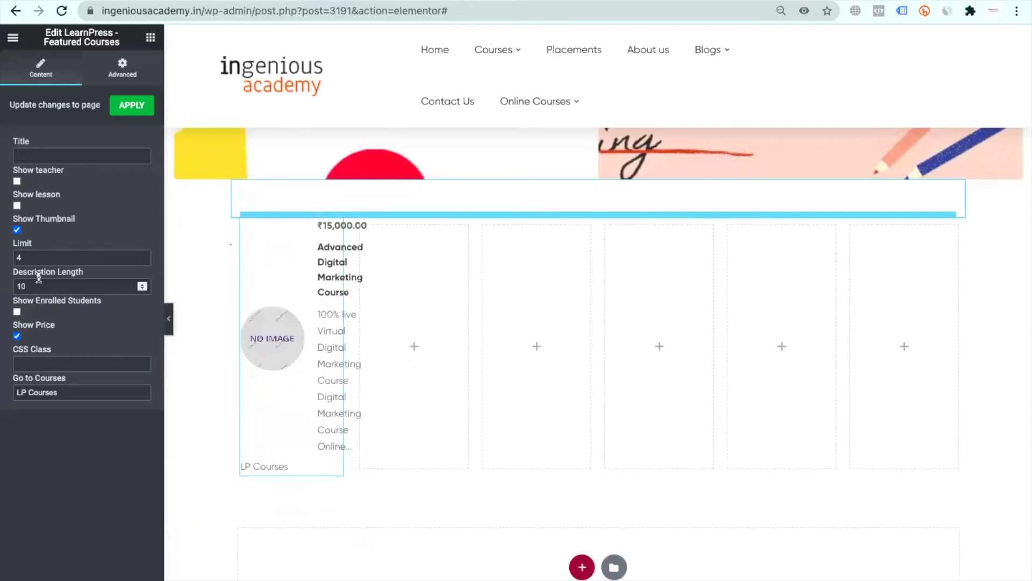
Set the Featured Courses widget's description length to 0 and clear its Go to Courses text.
{"action": "left_click_drag", "start_coordinate": [31, 286], "coordinate": [3, 293]}
{"action": "type", "text": "1"}
{"action": "key", "text": "BackSpace"}
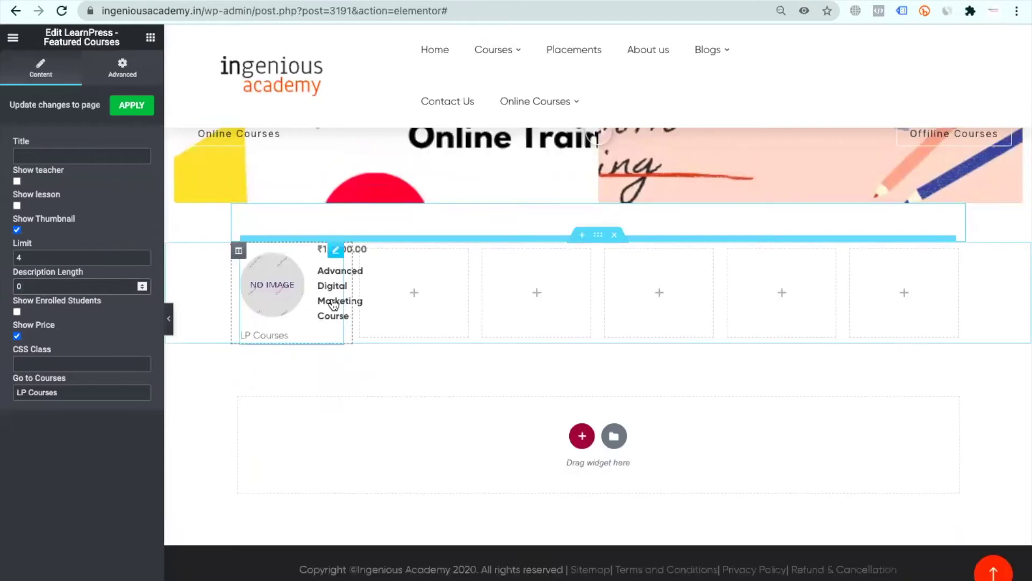
{"action": "left_click", "coordinate": [144, 395]}
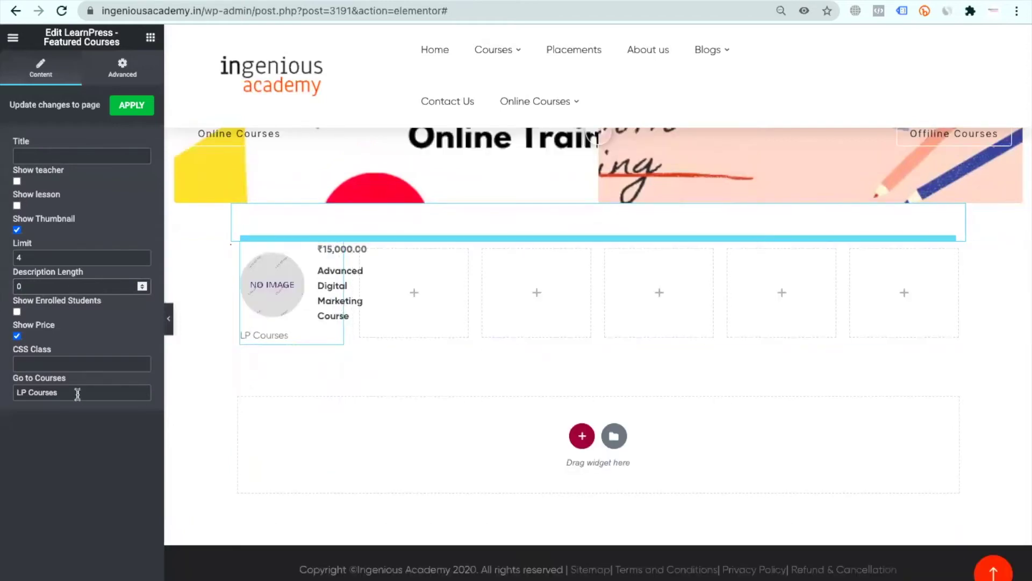
{"action": "key", "text": "BackSpace"}
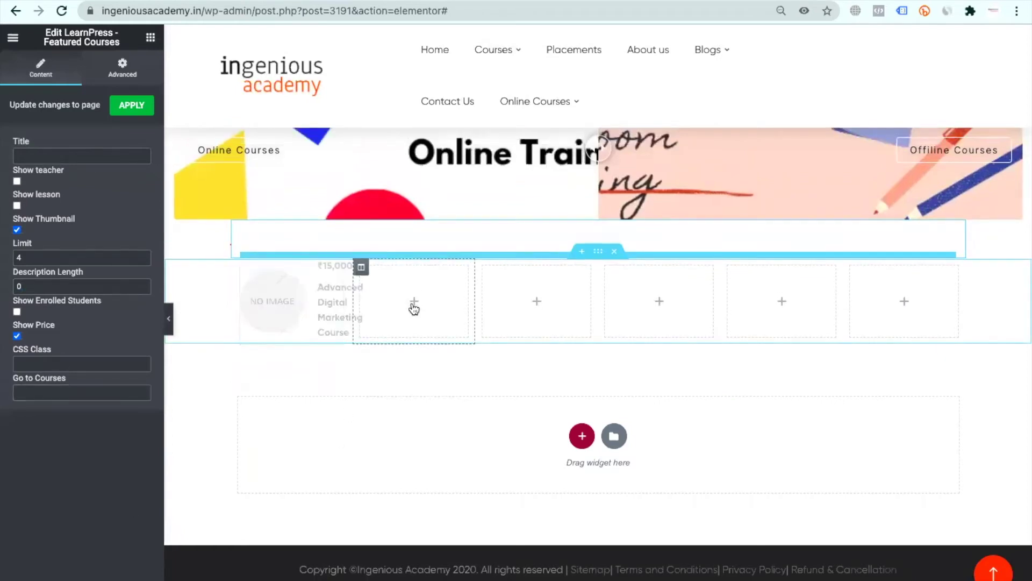
Try the LearnPress - Popular Courses widget in the second column and delete it.
{"action": "left_click", "coordinate": [414, 302]}
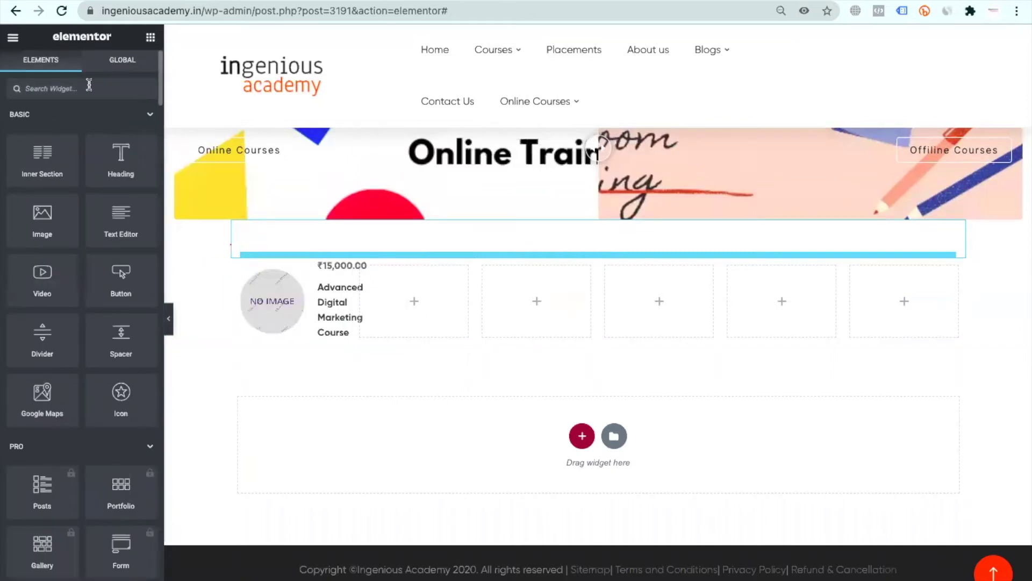
{"action": "type", "text": "course"}
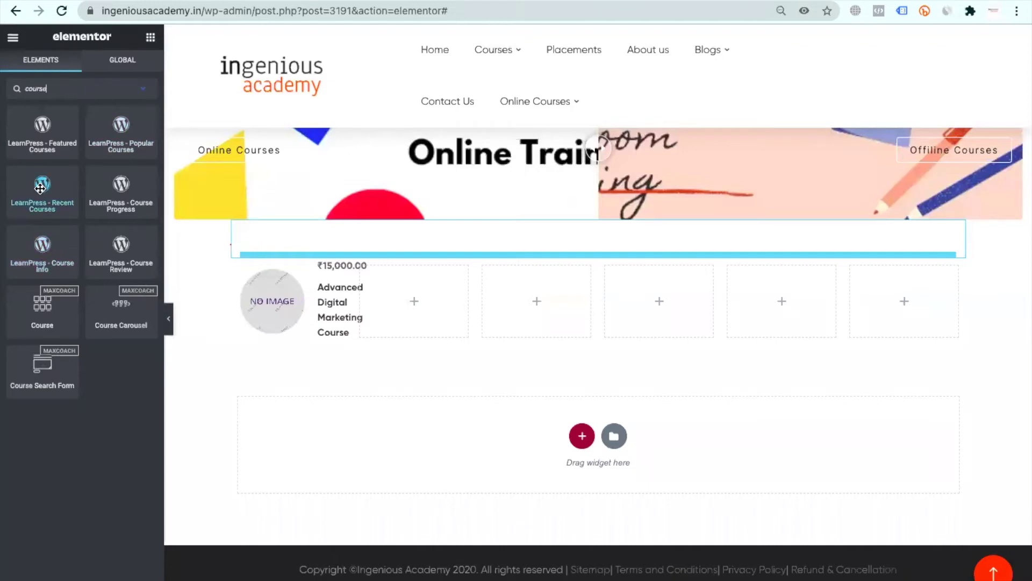
{"action": "left_click_drag", "start_coordinate": [121, 126], "coordinate": [428, 298]}
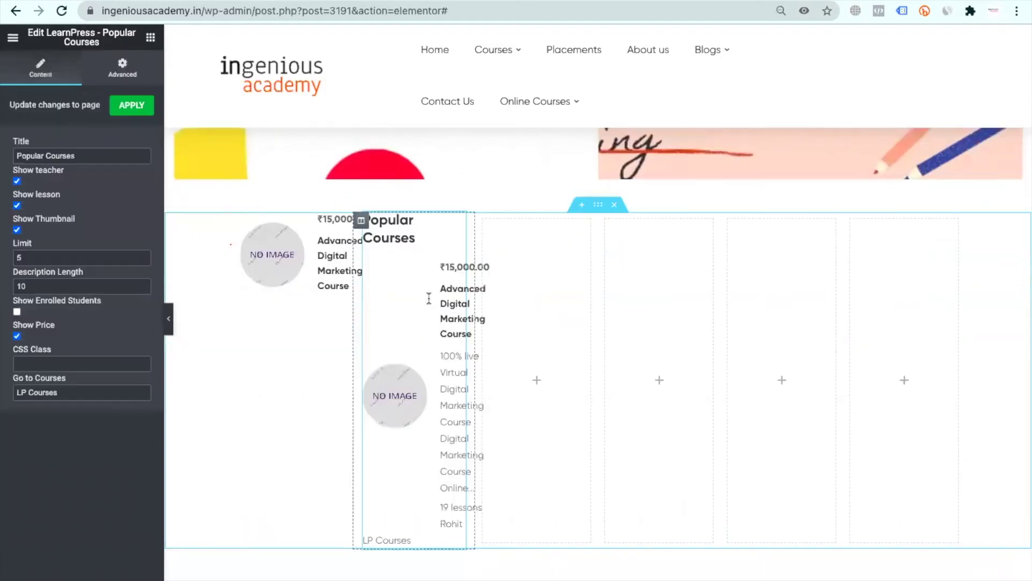
{"action": "left_click", "coordinate": [86, 156]}
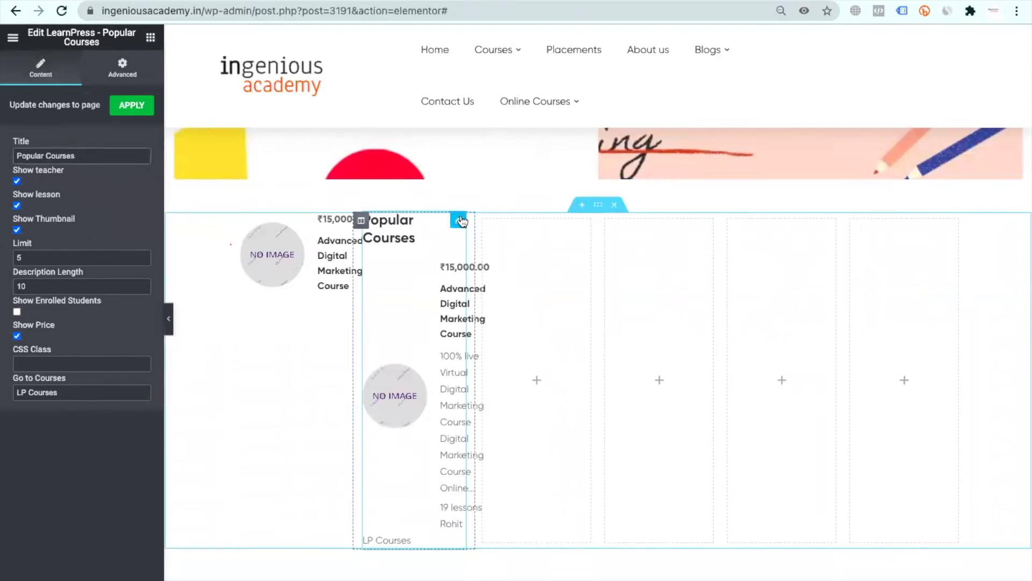
{"action": "right_click", "coordinate": [462, 220]}
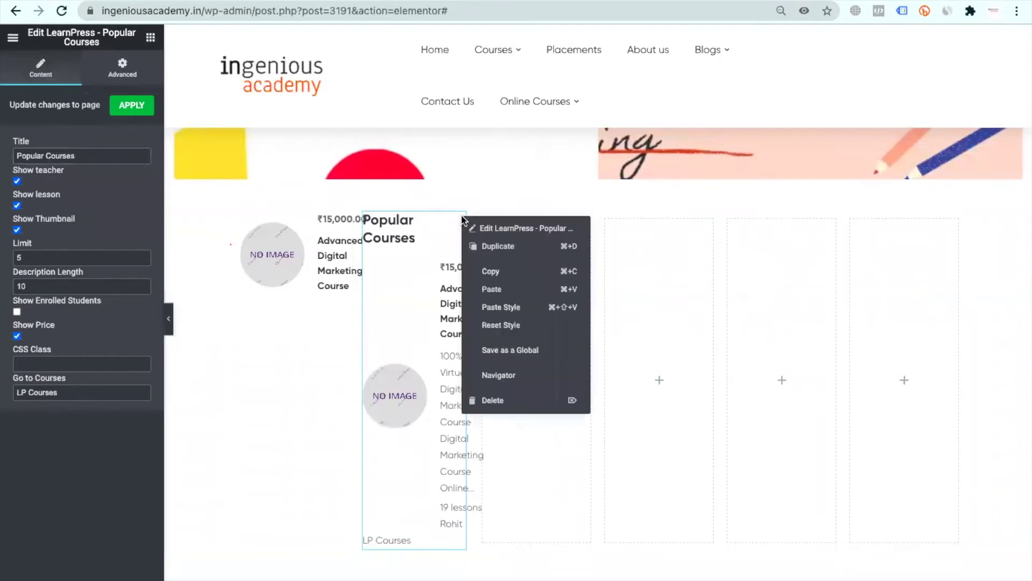
{"action": "left_click", "coordinate": [507, 408]}
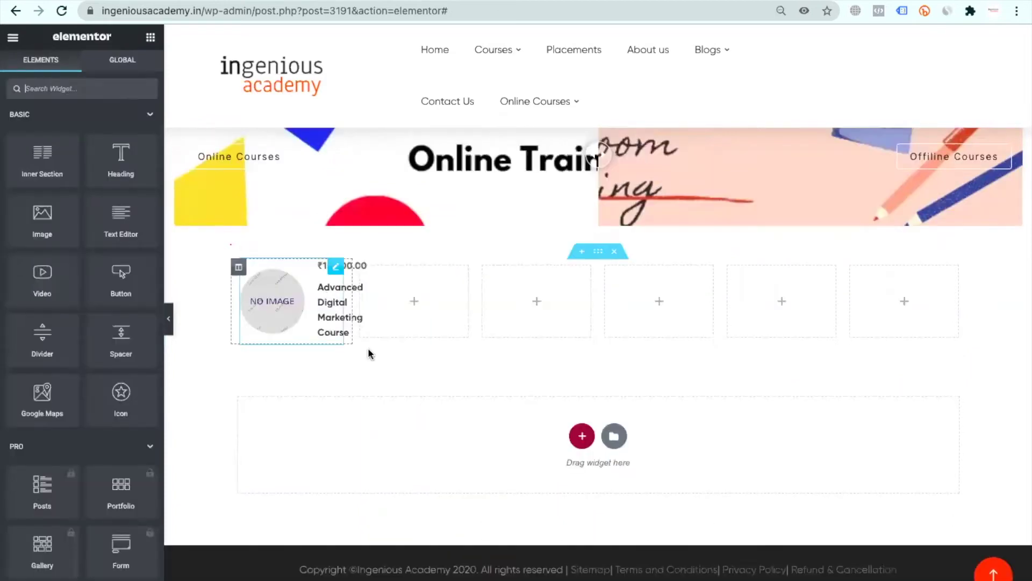
Check the Courses page preview and switch to the Pictorem print size page.
{"action": "left_click", "coordinate": [334, 267]}
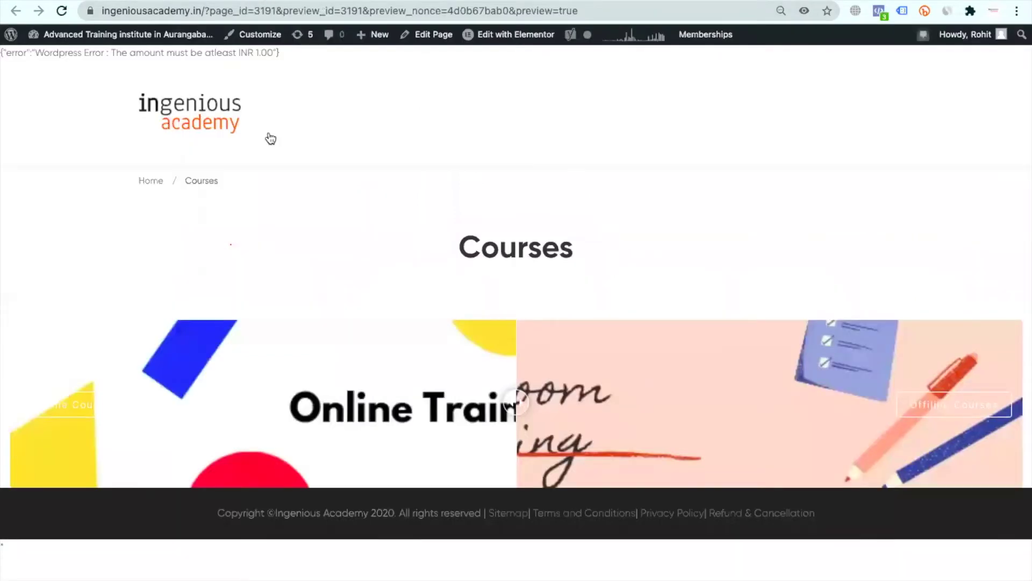
{"action": "mouse_move", "coordinate": [129, 34]}
{"action": "left_click", "coordinate": [65, 65]}
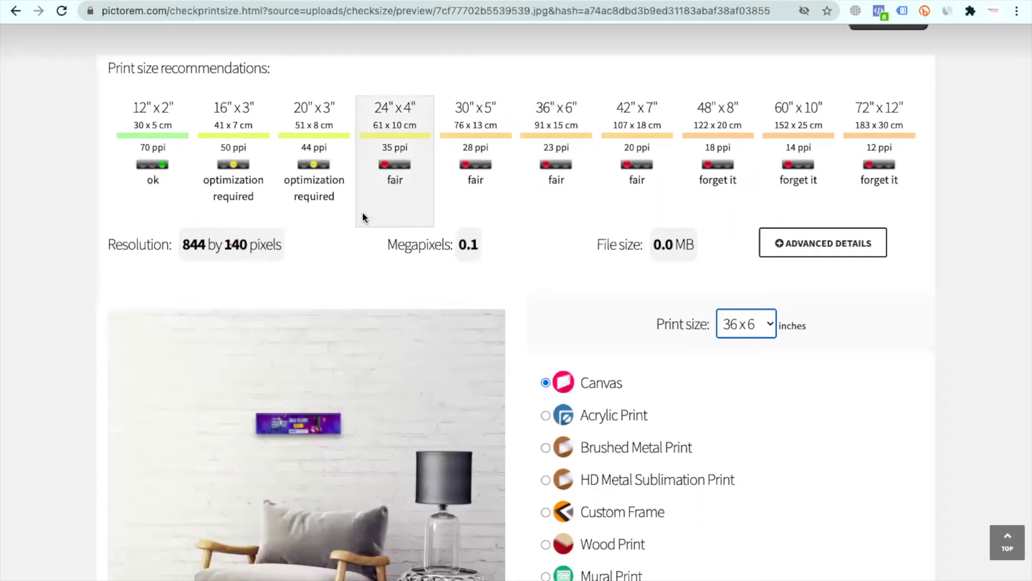
Switch to the ingeniousacademy.in WordPress dashboard and open the form for adding a new product.
{"action": "left_click_drag", "start_coordinate": [277, 11], "coordinate": [775, 11]}
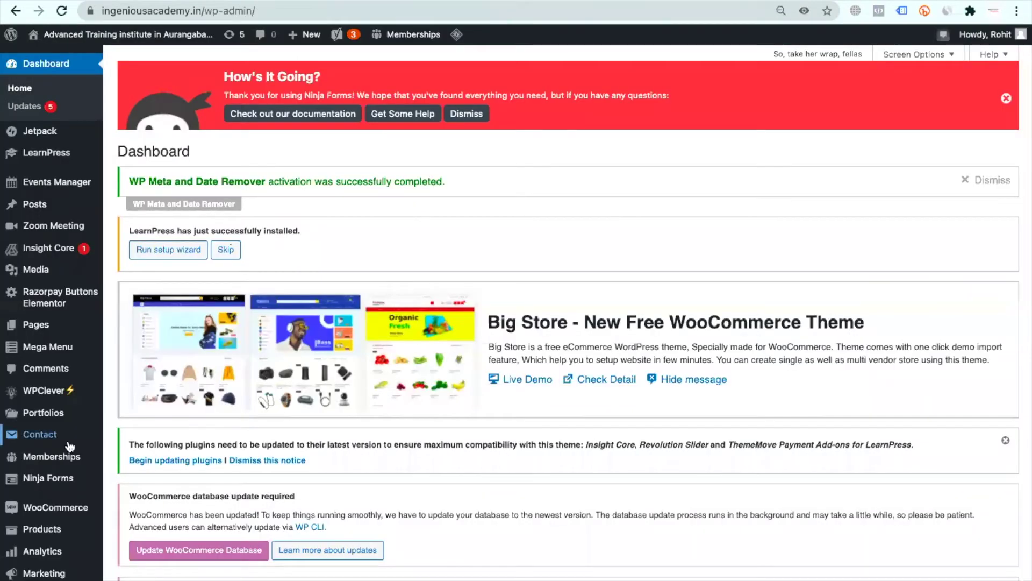
{"action": "scroll", "coordinate": [40, 430], "scroll_direction": "down", "scroll_amount": 4}
{"action": "mouse_move", "coordinate": [39, 428]}
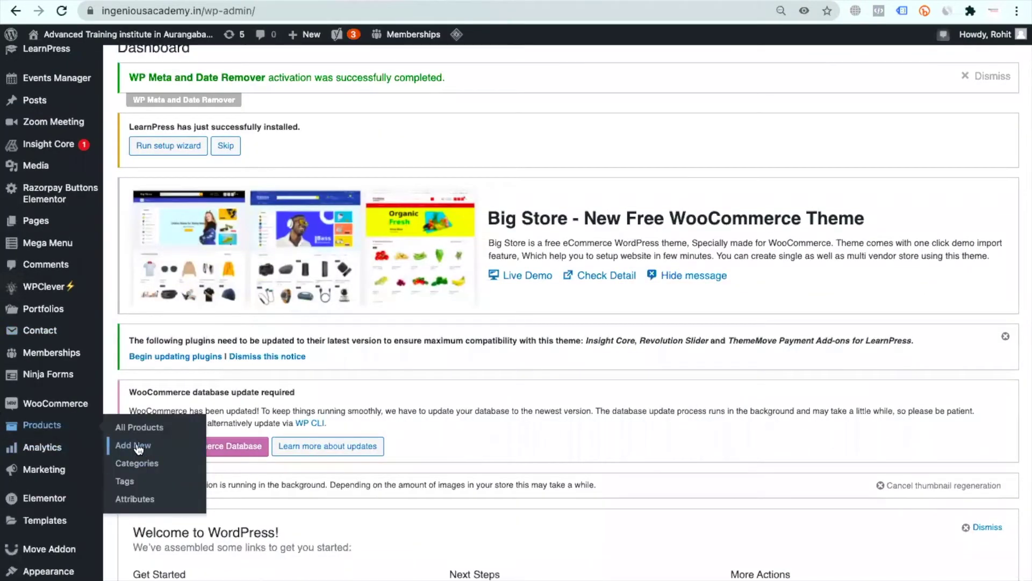
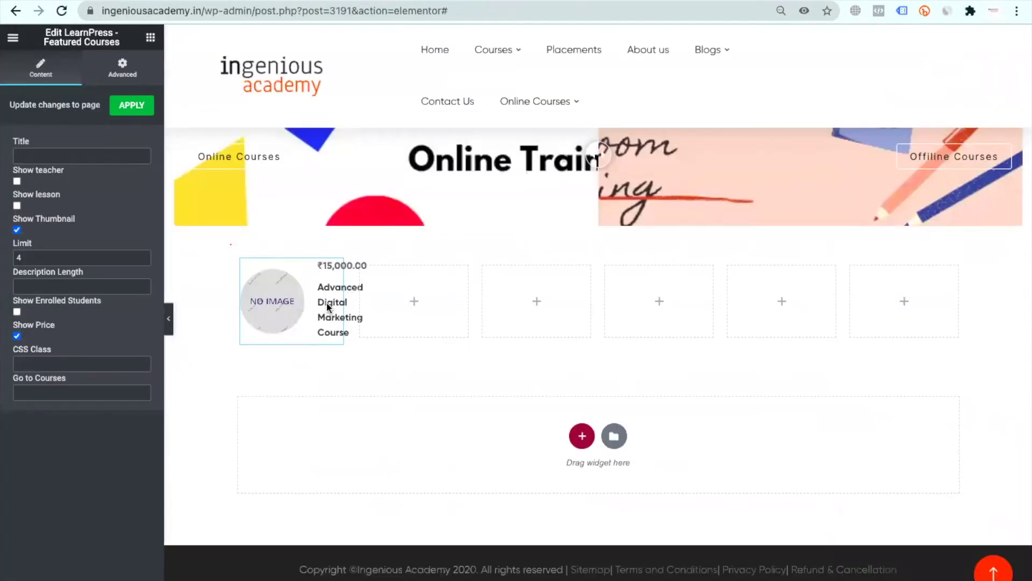
Delete the LearnPress - Featured Courses widget from the first column of the six-column row.
{"action": "right_click", "coordinate": [309, 293]}
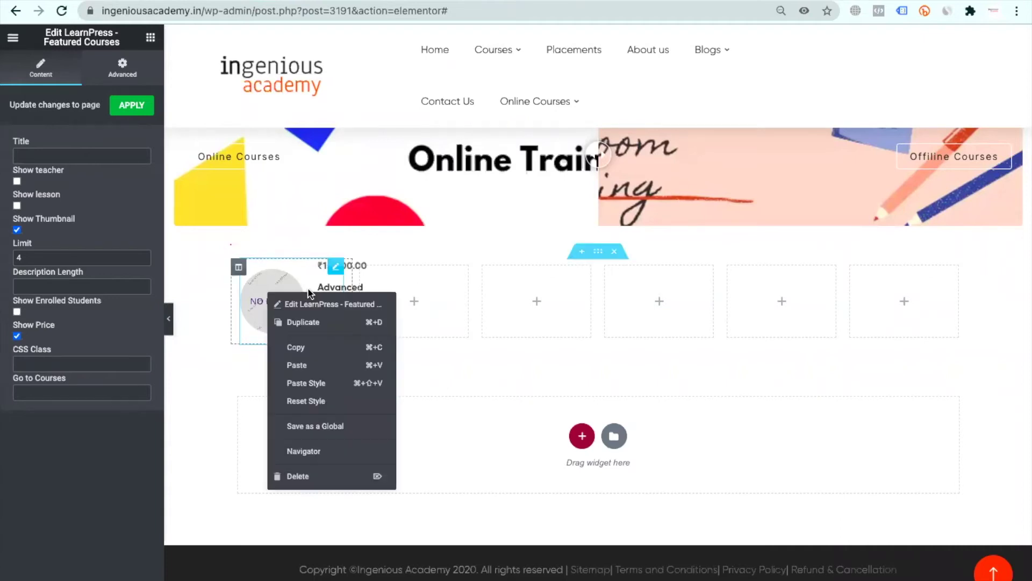
{"action": "left_click", "coordinate": [326, 388]}
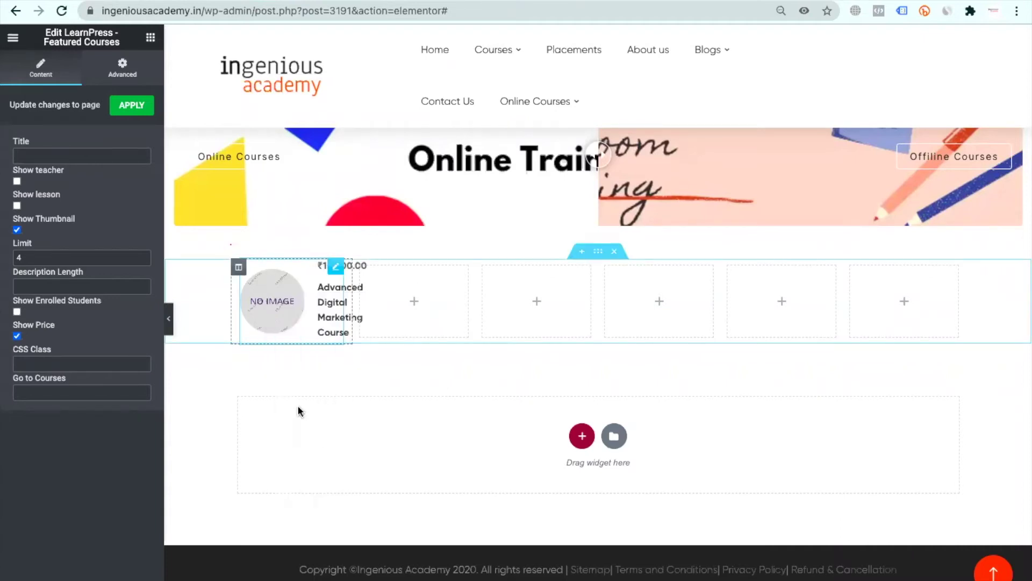
{"action": "right_click", "coordinate": [338, 282]}
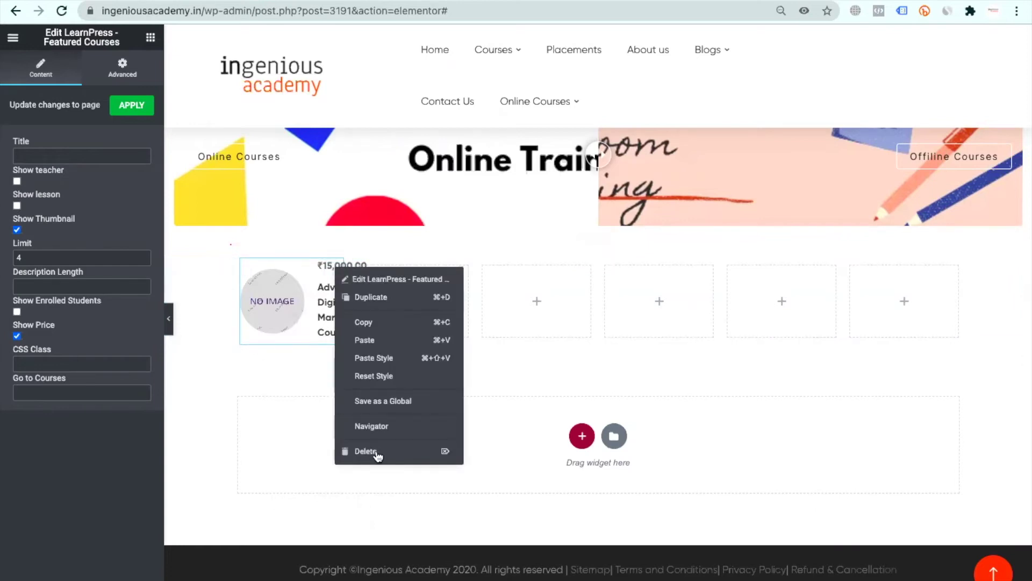
{"action": "left_click", "coordinate": [355, 452]}
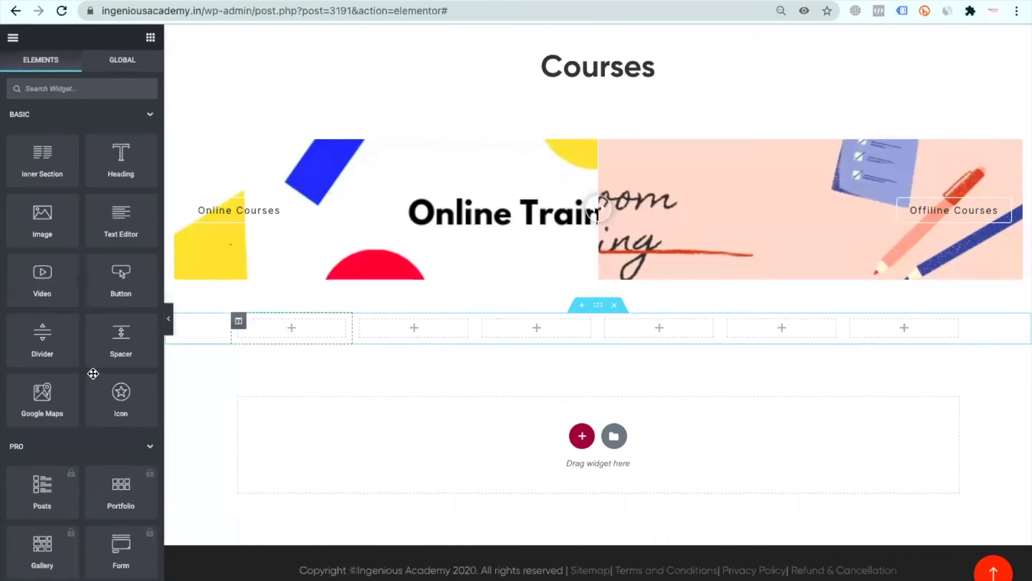
Search the Elementor widgets for "woocom" and look through the WooCommerce widgets.
{"action": "scroll", "coordinate": [60, 85], "scroll_direction": "down", "scroll_amount": 1}
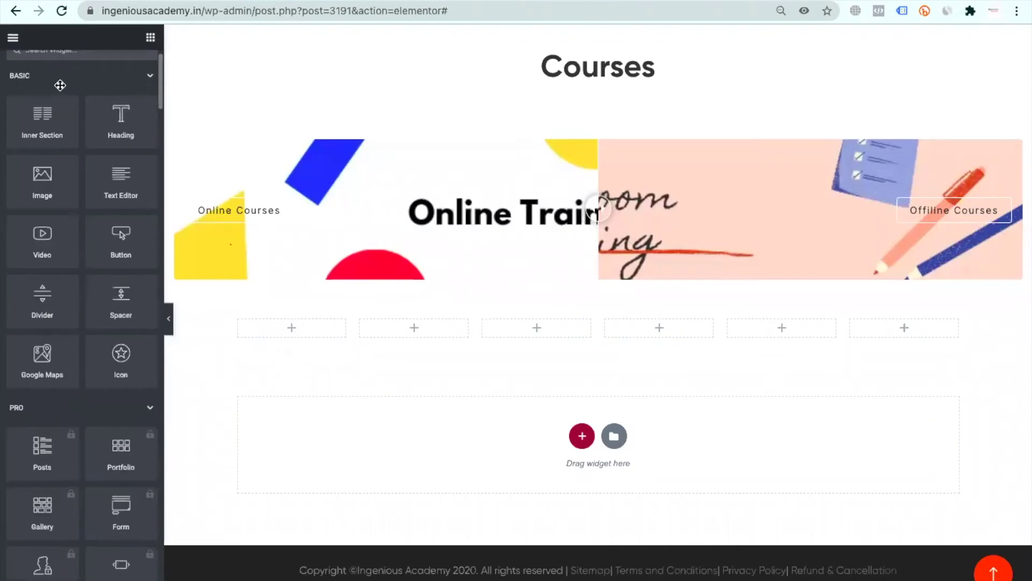
{"action": "scroll", "coordinate": [60, 85], "scroll_direction": "down", "scroll_amount": 3}
{"action": "scroll", "coordinate": [82, 146], "scroll_direction": "up", "scroll_amount": 4}
{"action": "left_click", "coordinate": [54, 89]}
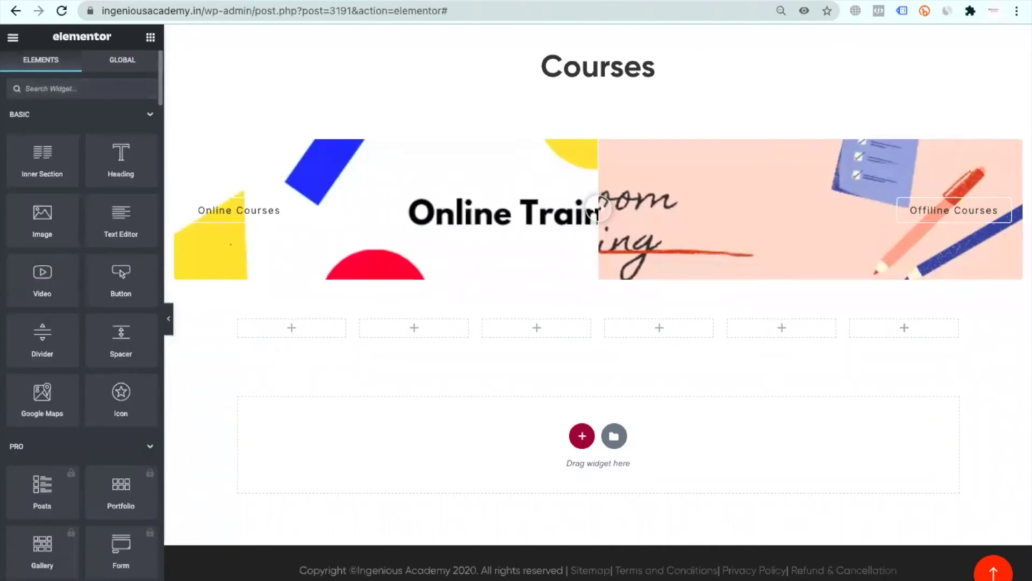
{"action": "type", "text": "woocom"}
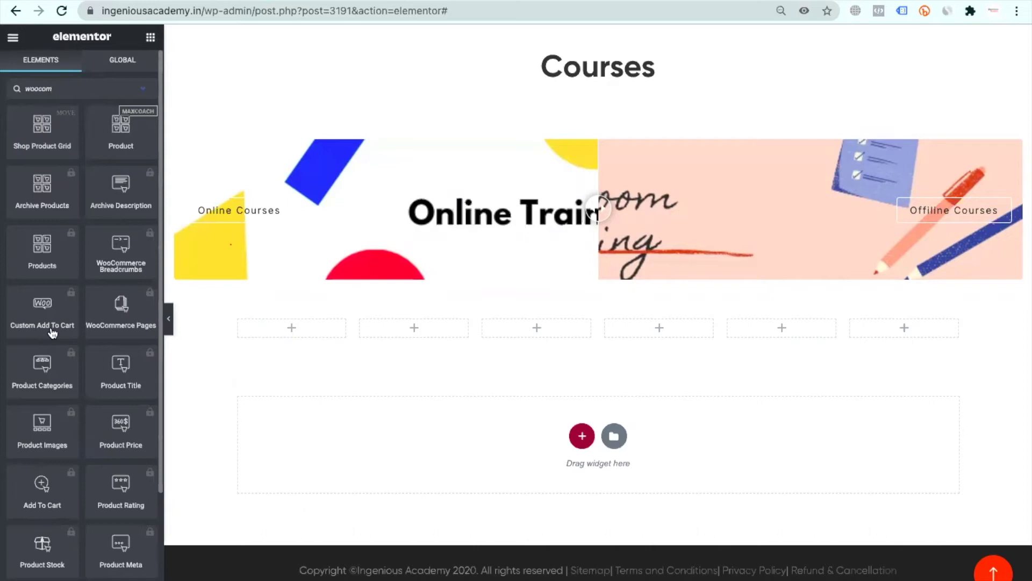
{"action": "scroll", "coordinate": [52, 334], "scroll_direction": "down", "scroll_amount": 2}
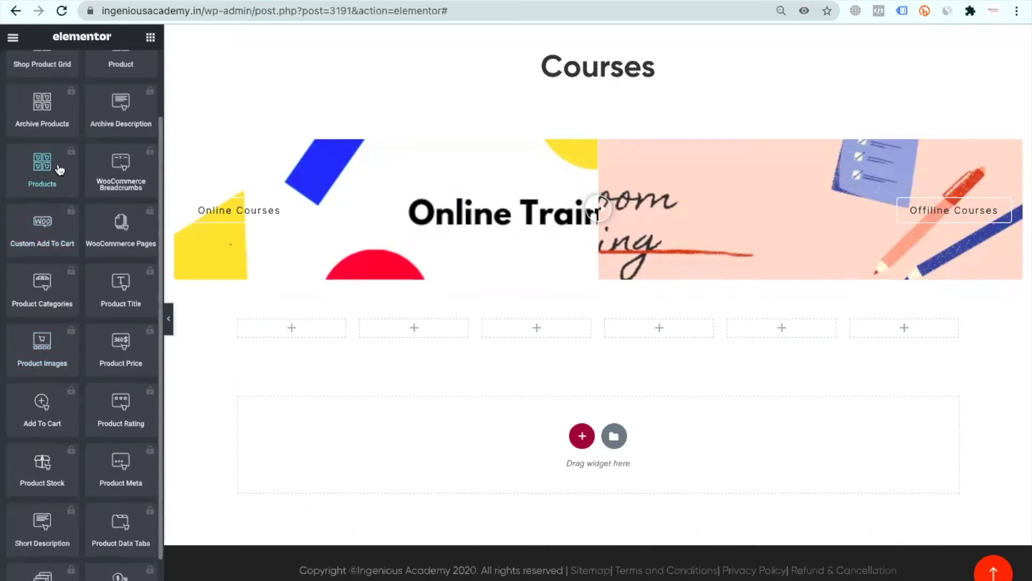
{"action": "scroll", "coordinate": [56, 169], "scroll_direction": "down", "scroll_amount": 1}
{"action": "scroll", "coordinate": [59, 170], "scroll_direction": "up", "scroll_amount": 3}
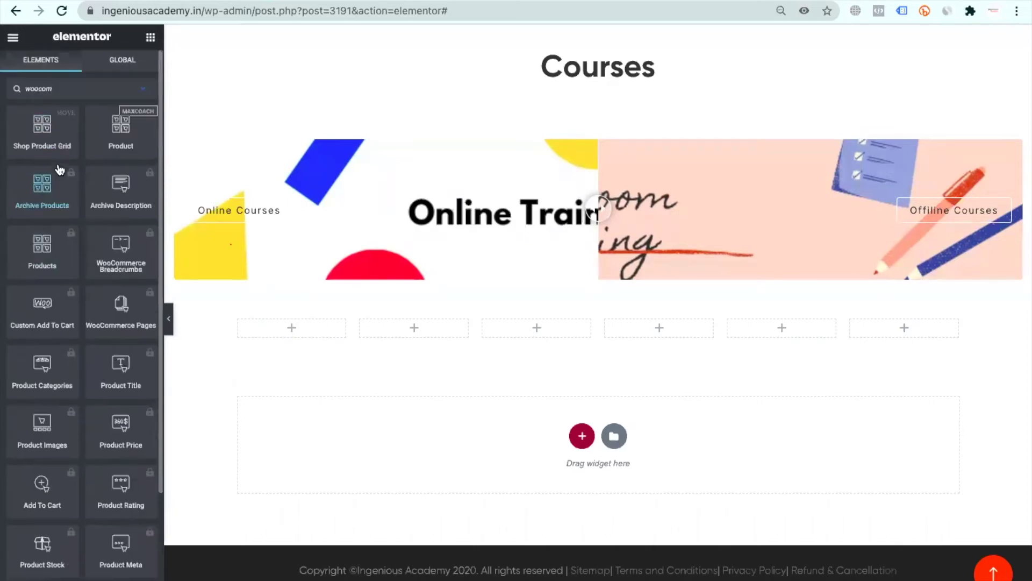
Search the widgets for "woo" and try the Shop Product Grid widget in the first column.
{"action": "double_click", "coordinate": [108, 86]}
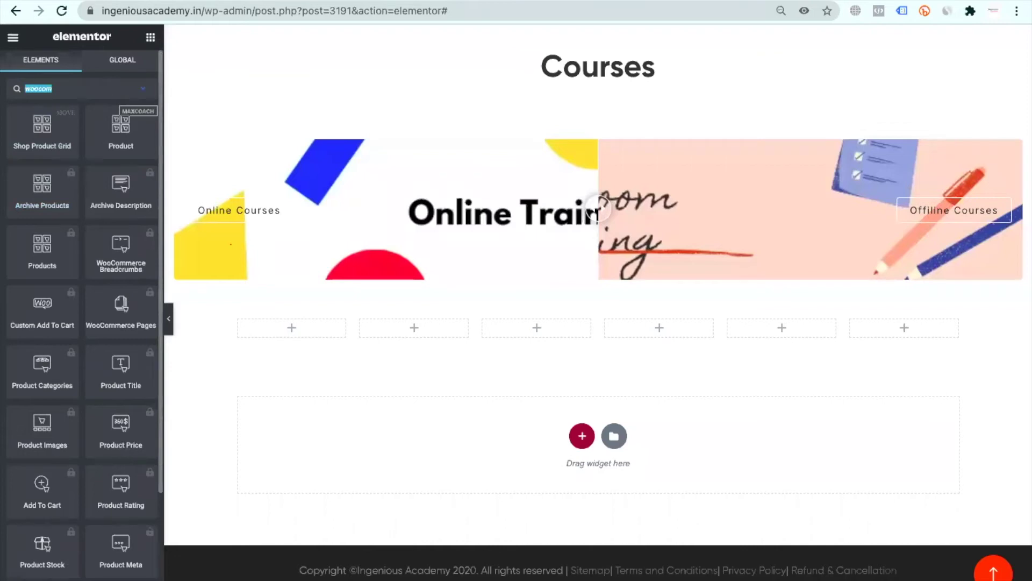
{"action": "key", "text": "BackSpace"}
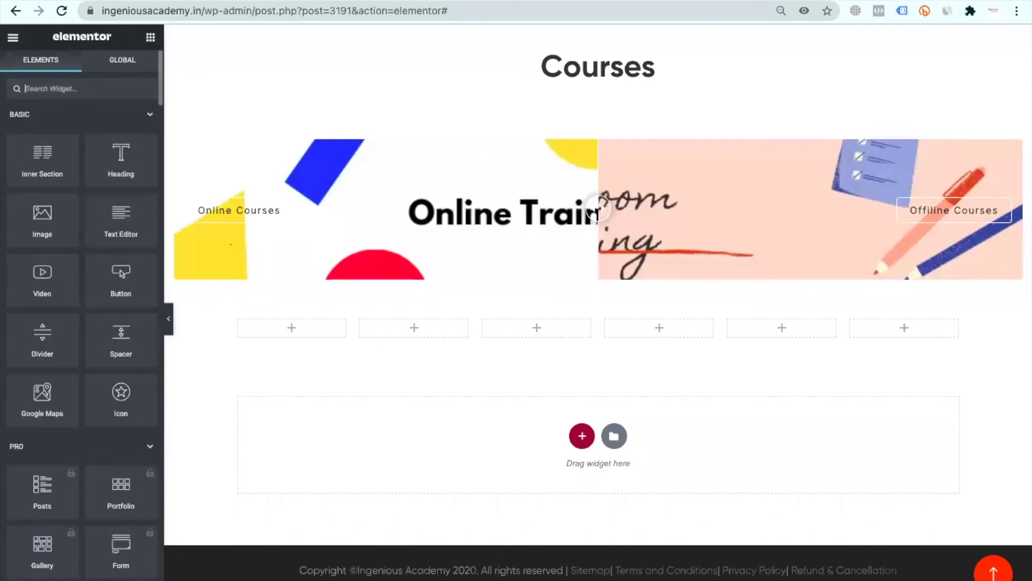
{"action": "type", "text": "woo"}
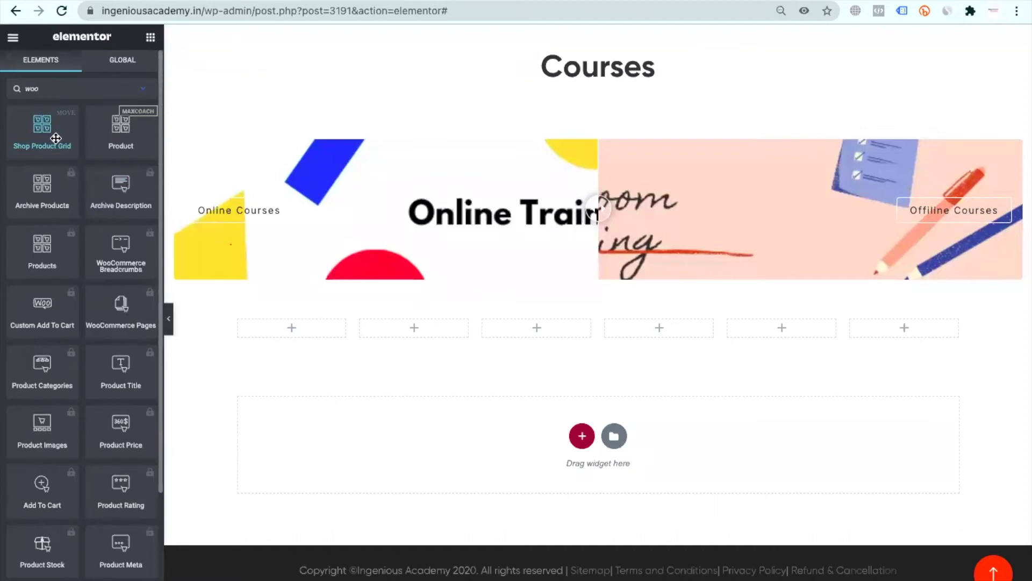
{"action": "left_click_drag", "start_coordinate": [55, 138], "coordinate": [298, 334]}
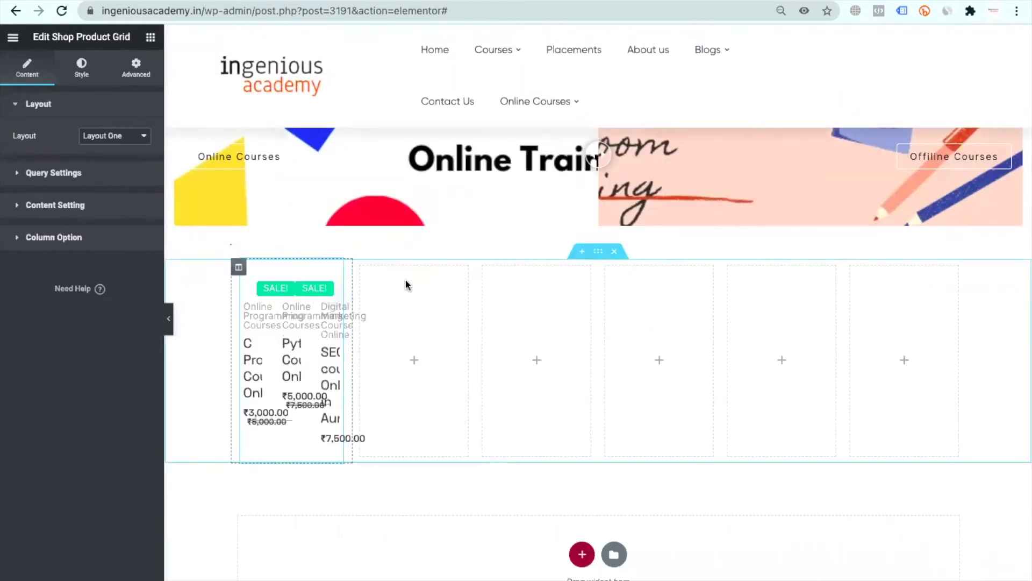
Delete the six-column section below the banner and add a new single-column section in its place.
{"action": "left_click", "coordinate": [616, 253]}
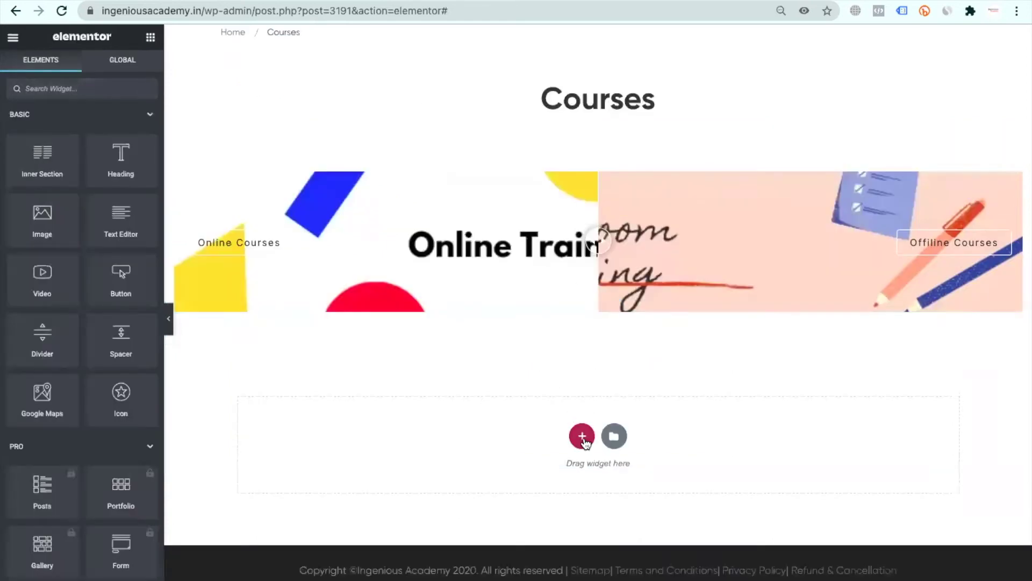
{"action": "left_click", "coordinate": [582, 435]}
{"action": "left_click", "coordinate": [407, 395]}
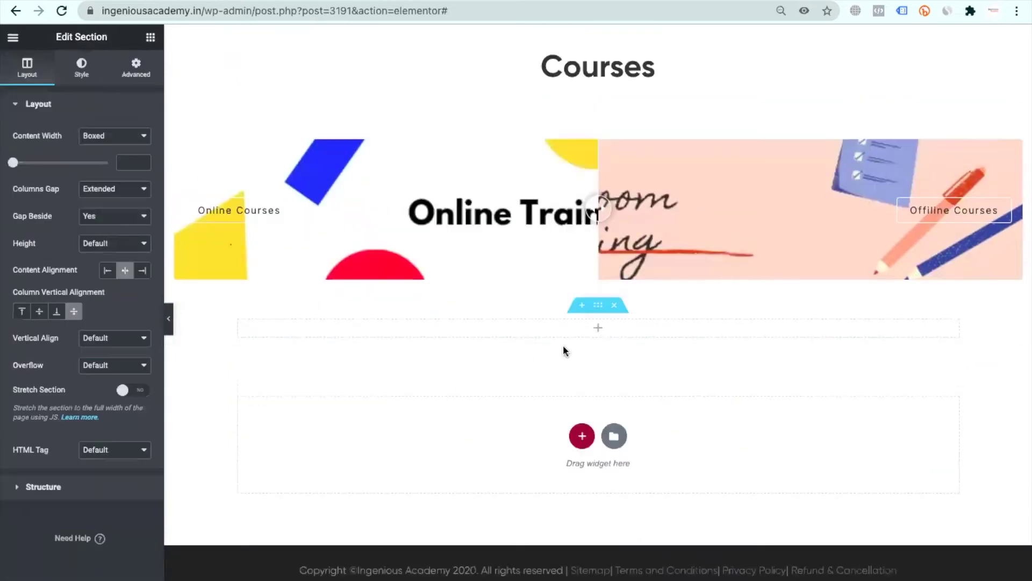
Search the widgets for "woo" and place the Product widget in the new single-column section.
{"action": "left_click", "coordinate": [598, 327]}
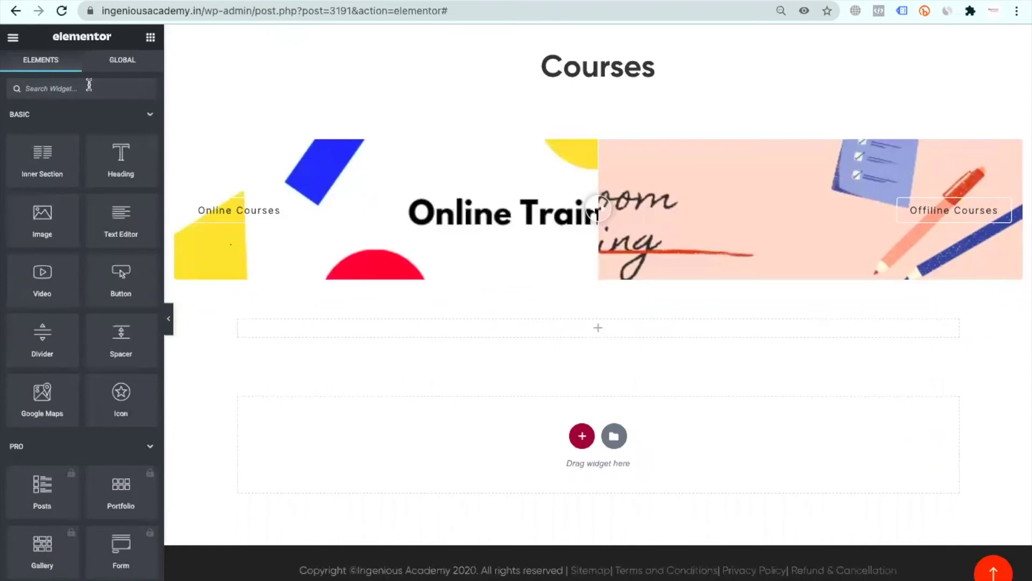
{"action": "type", "text": "woo"}
{"action": "left_click_drag", "start_coordinate": [45, 125], "coordinate": [489, 332]}
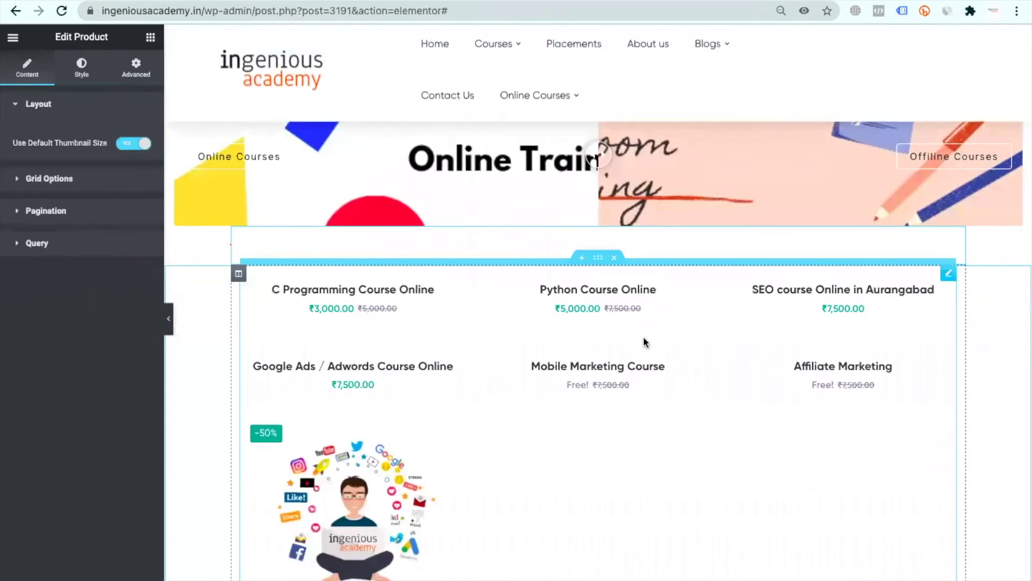
Try the Product widget without the default thumbnail size, switch the option back on and check the course grid.
{"action": "scroll", "coordinate": [752, 408], "scroll_direction": "down", "scroll_amount": 4}
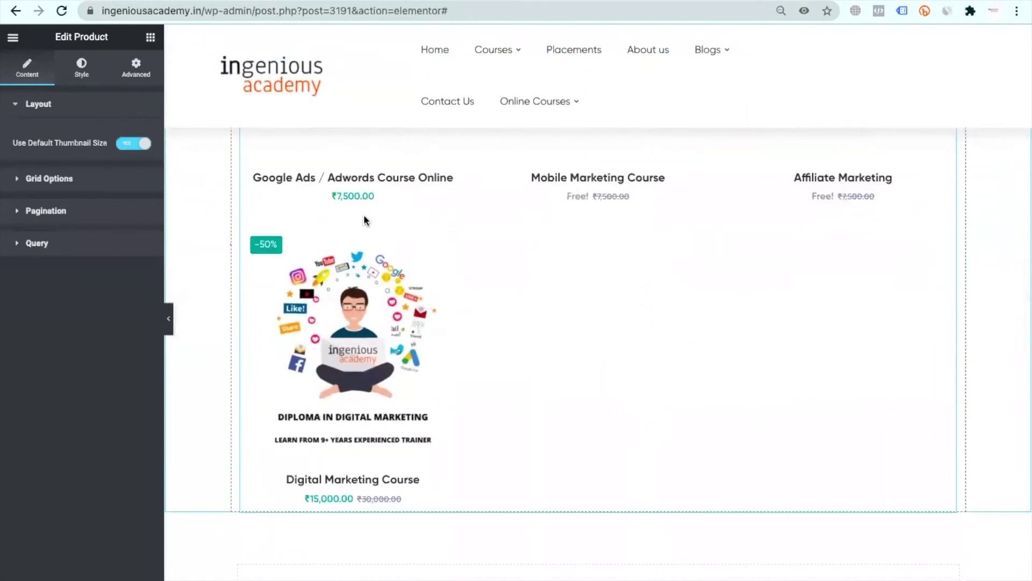
{"action": "scroll", "coordinate": [366, 215], "scroll_direction": "up", "scroll_amount": 2}
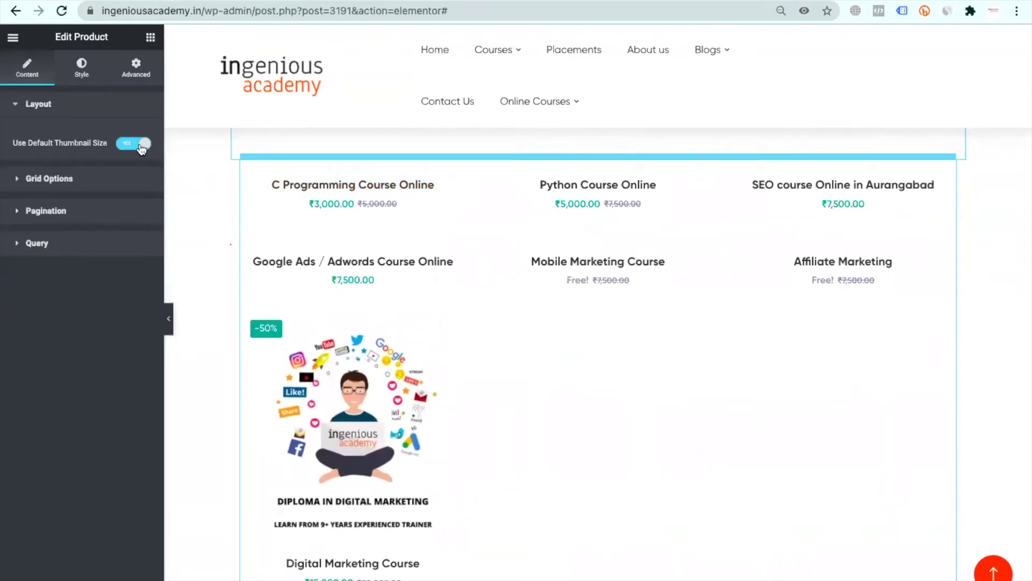
{"action": "key", "text": "ctrl+z"}
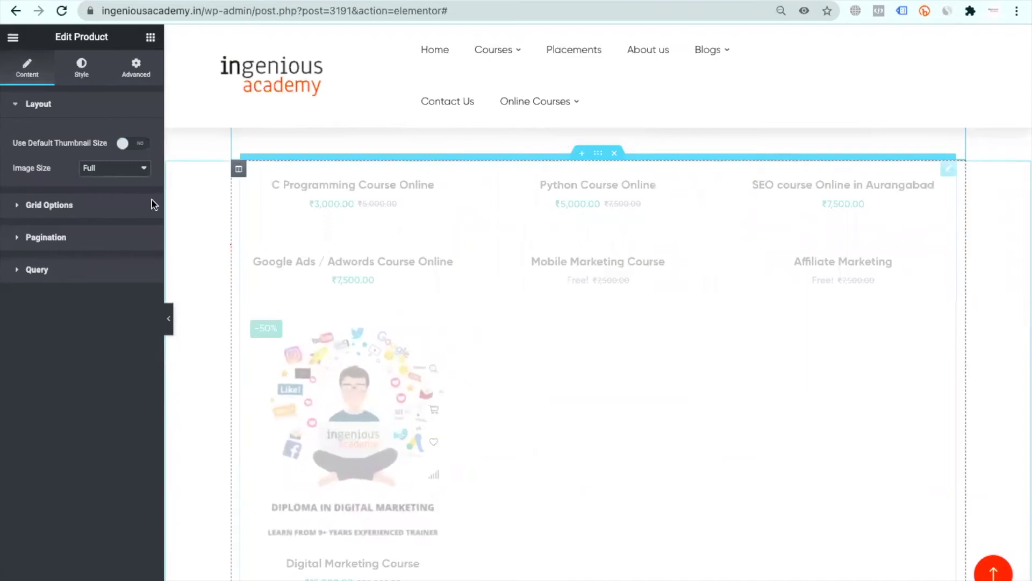
{"action": "left_click", "coordinate": [141, 143]}
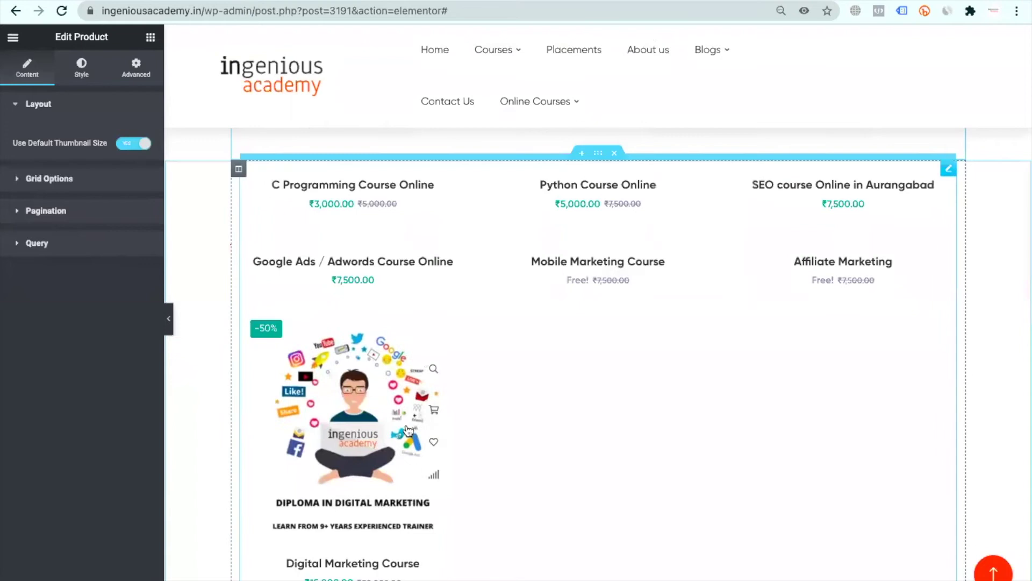
{"action": "scroll", "coordinate": [416, 444], "scroll_direction": "down", "scroll_amount": 3}
{"action": "scroll", "coordinate": [415, 443], "scroll_direction": "up", "scroll_amount": 4}
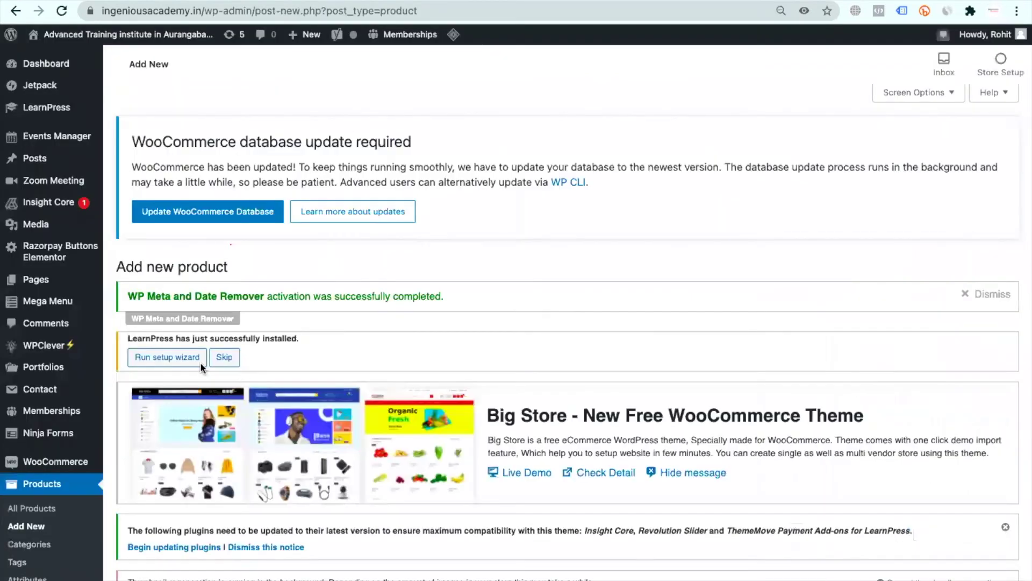
Name the new product "Cycle" and go through its category, image, regular price and sale price fields.
{"action": "scroll", "coordinate": [270, 370], "scroll_direction": "down", "scroll_amount": 6}
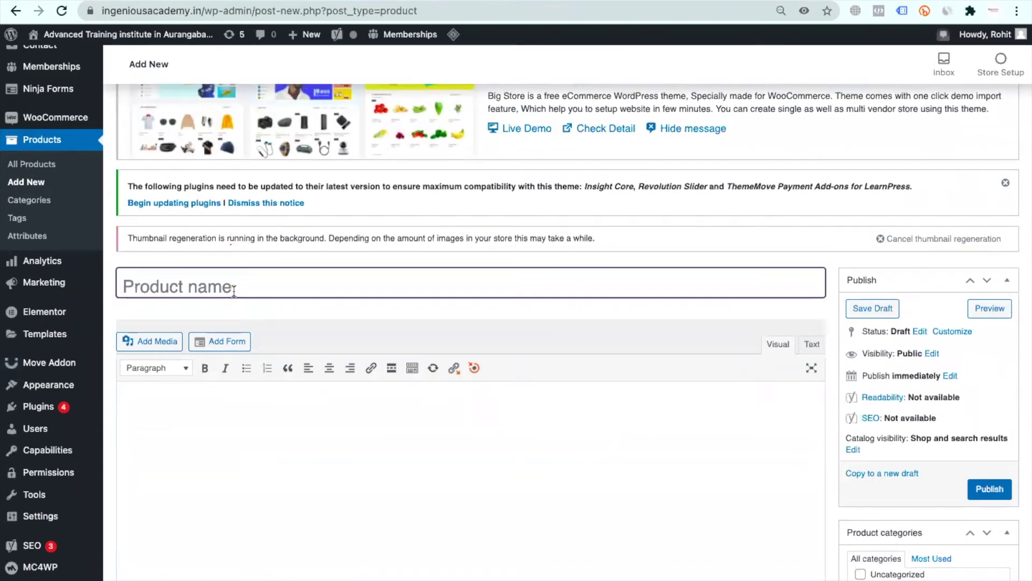
{"action": "type", "text": "Cycle"}
{"action": "scroll", "coordinate": [256, 360], "scroll_direction": "down", "scroll_amount": 8}
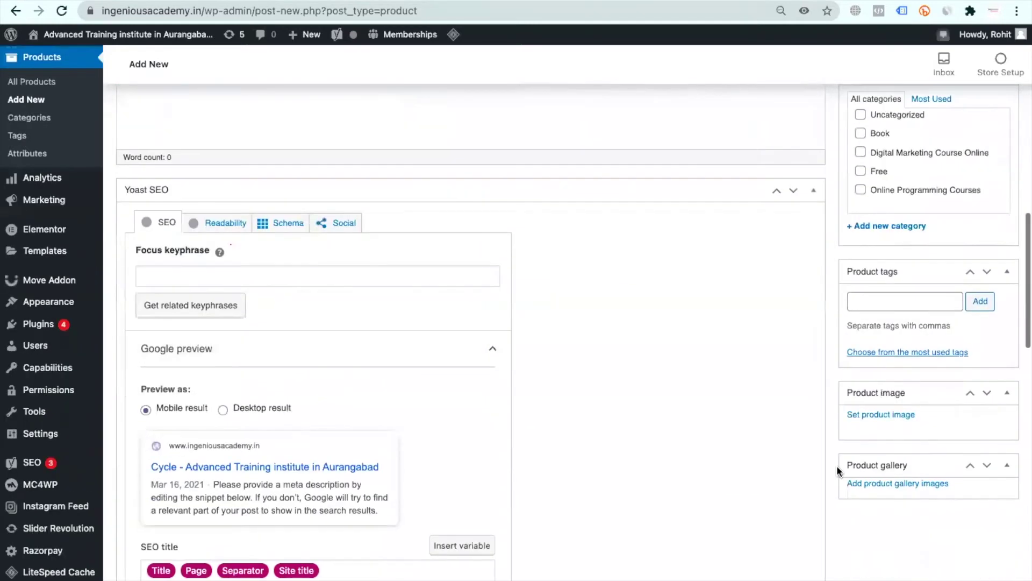
{"action": "scroll", "coordinate": [263, 246], "scroll_direction": "up", "scroll_amount": 3}
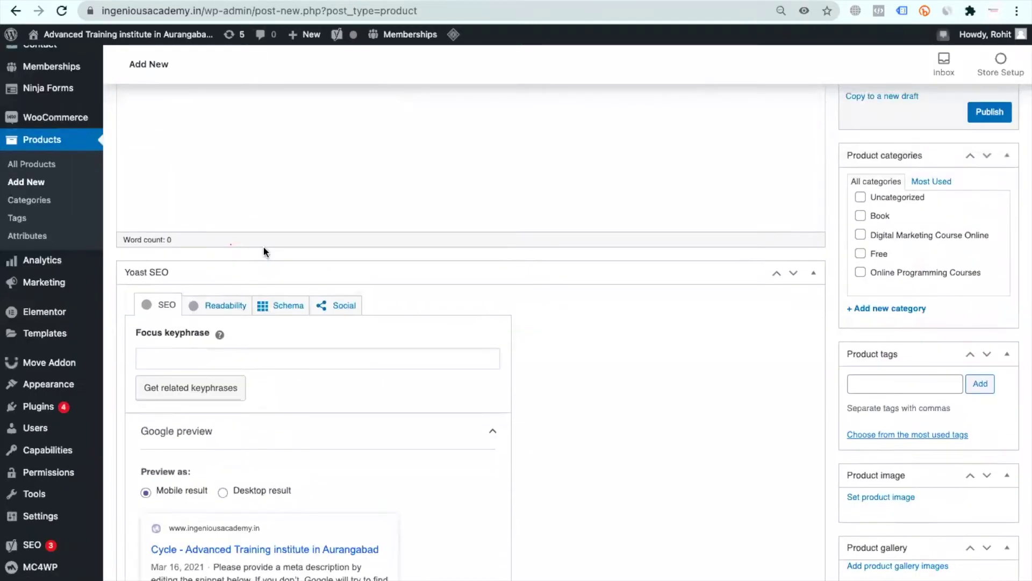
{"action": "scroll", "coordinate": [242, 312], "scroll_direction": "down", "scroll_amount": 12}
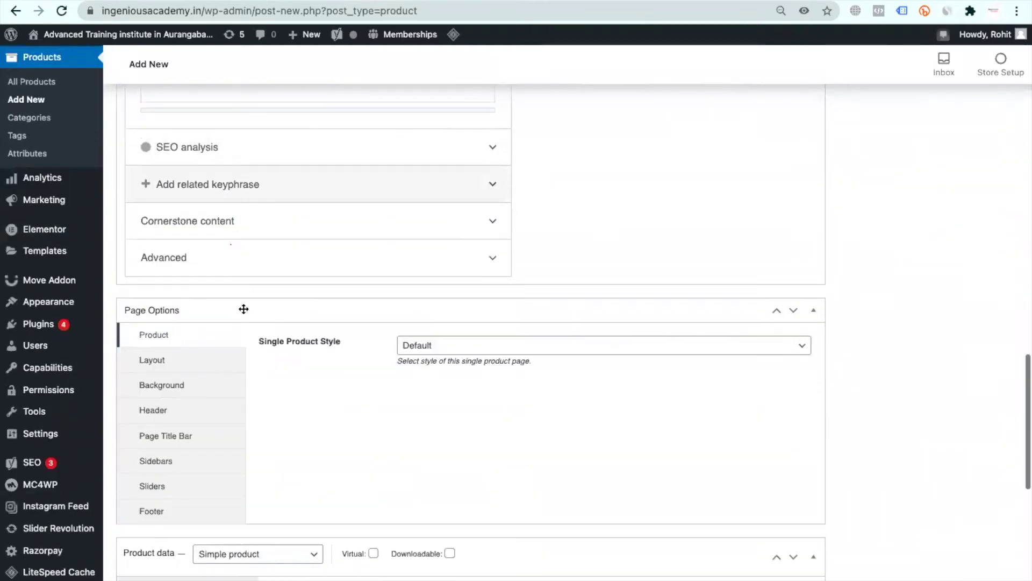
{"action": "scroll", "coordinate": [247, 325], "scroll_direction": "down", "scroll_amount": 2}
{"action": "left_click", "coordinate": [385, 377]}
{"action": "left_click", "coordinate": [386, 425]}
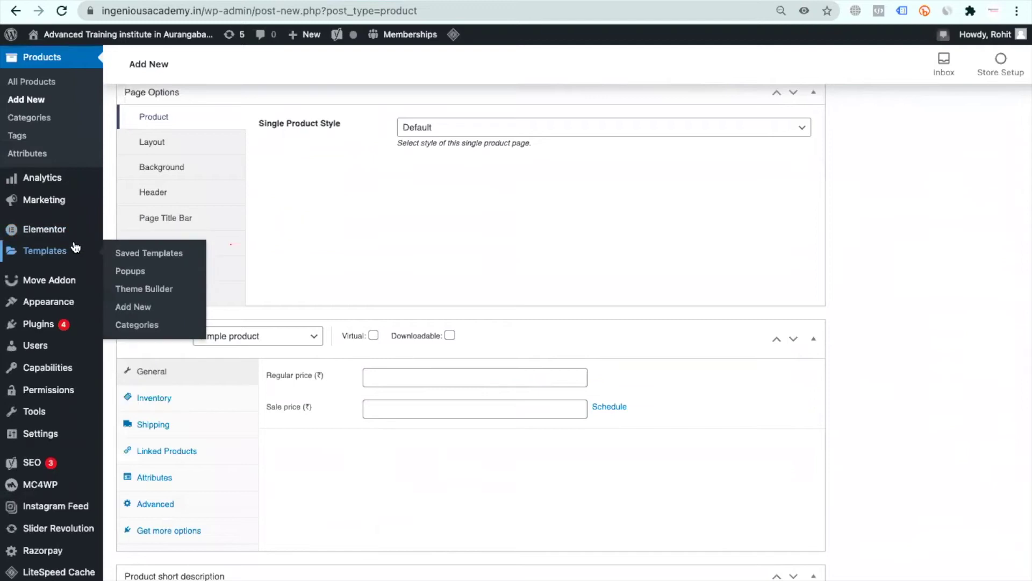
Leave the new product form without saving and look through the list of all products.
{"action": "left_click", "coordinate": [37, 85]}
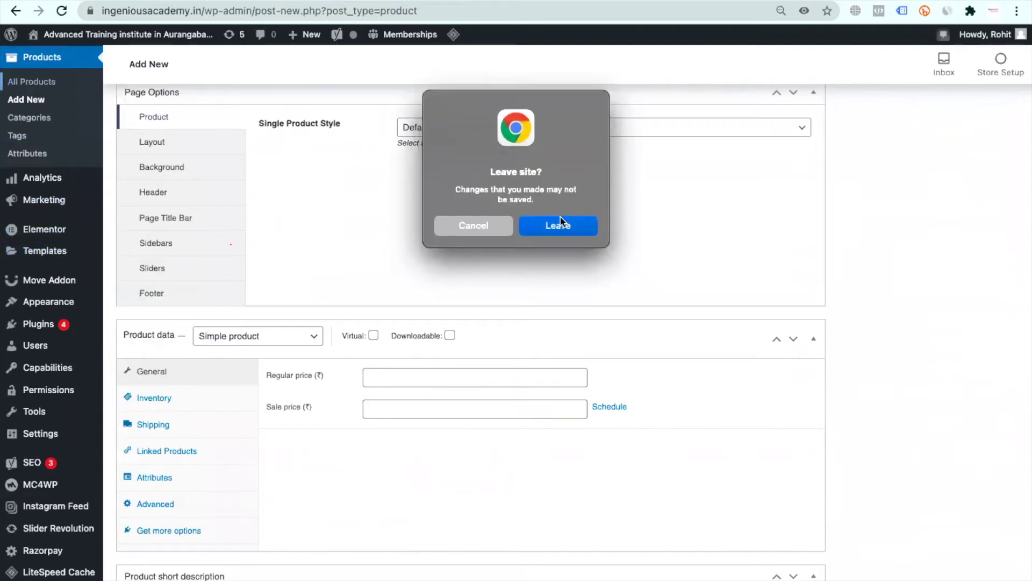
{"action": "left_click", "coordinate": [551, 230]}
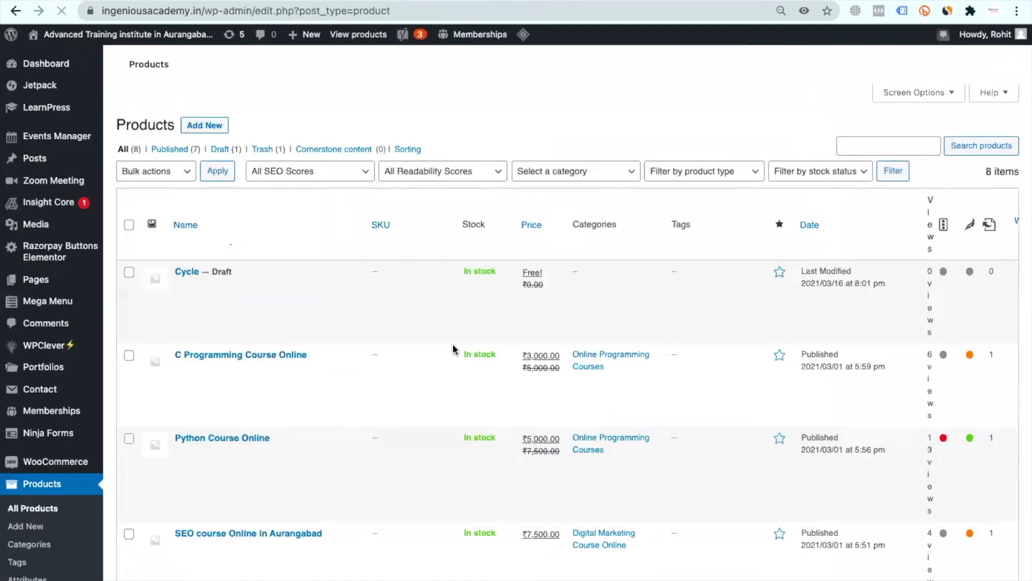
{"action": "scroll", "coordinate": [216, 387], "scroll_direction": "down", "scroll_amount": 5}
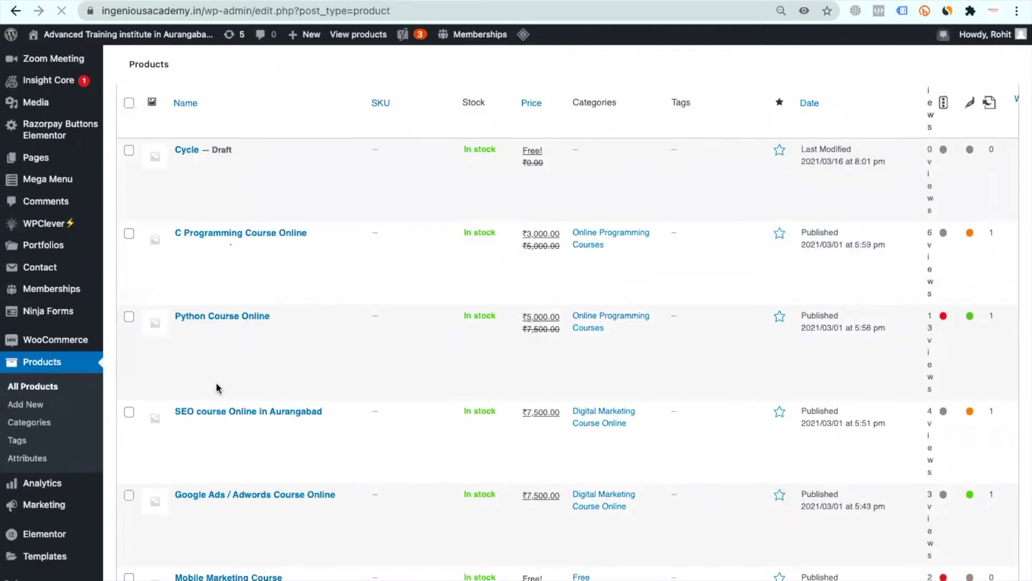
{"action": "scroll", "coordinate": [223, 281], "scroll_direction": "up", "scroll_amount": 1}
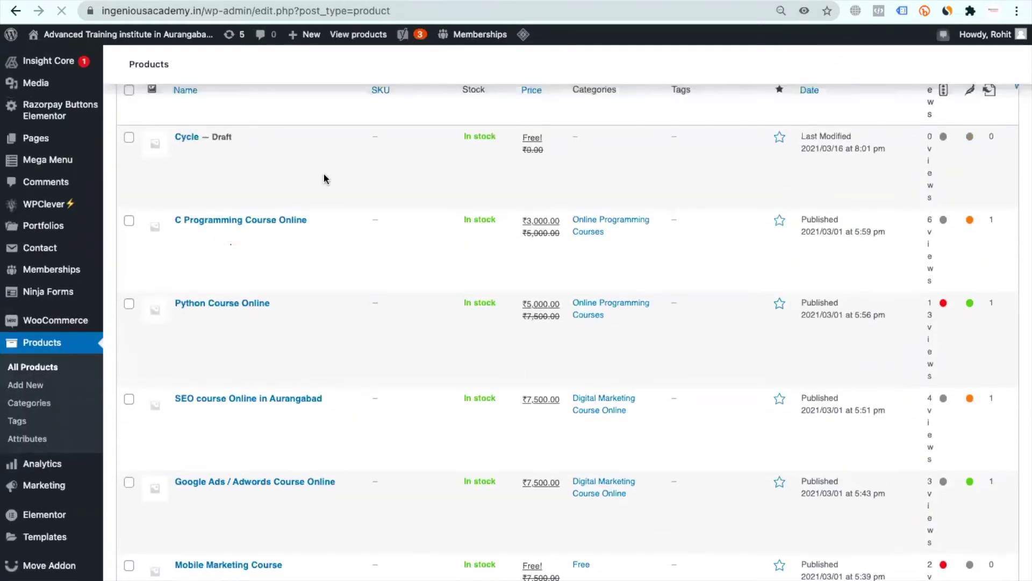
{"action": "scroll", "coordinate": [328, 180], "scroll_direction": "up", "scroll_amount": 10}
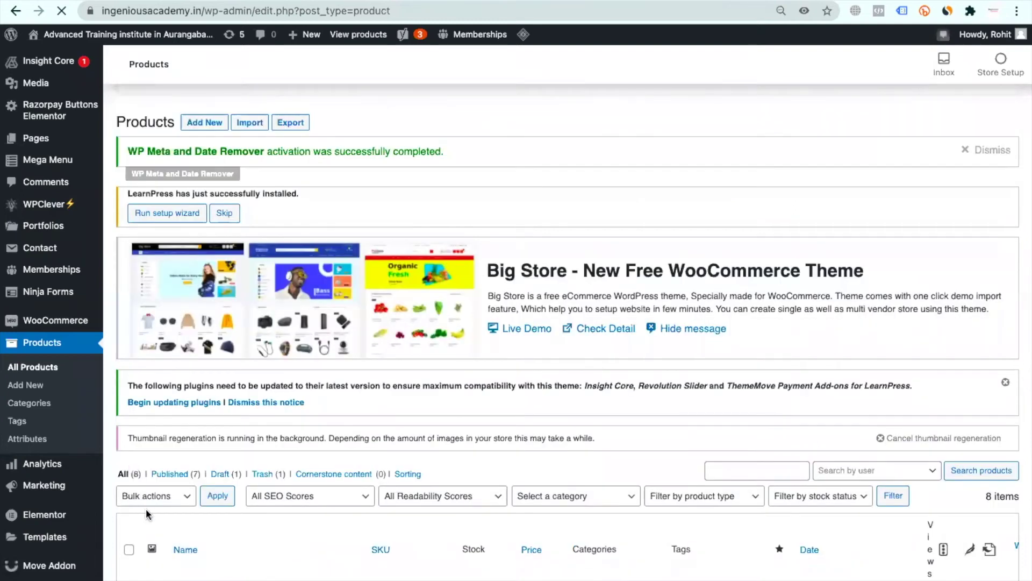
Move the draft product "Cycle" from the product list to the trash.
{"action": "scroll", "coordinate": [130, 460], "scroll_direction": "down", "scroll_amount": 3}
{"action": "left_click", "coordinate": [129, 456]}
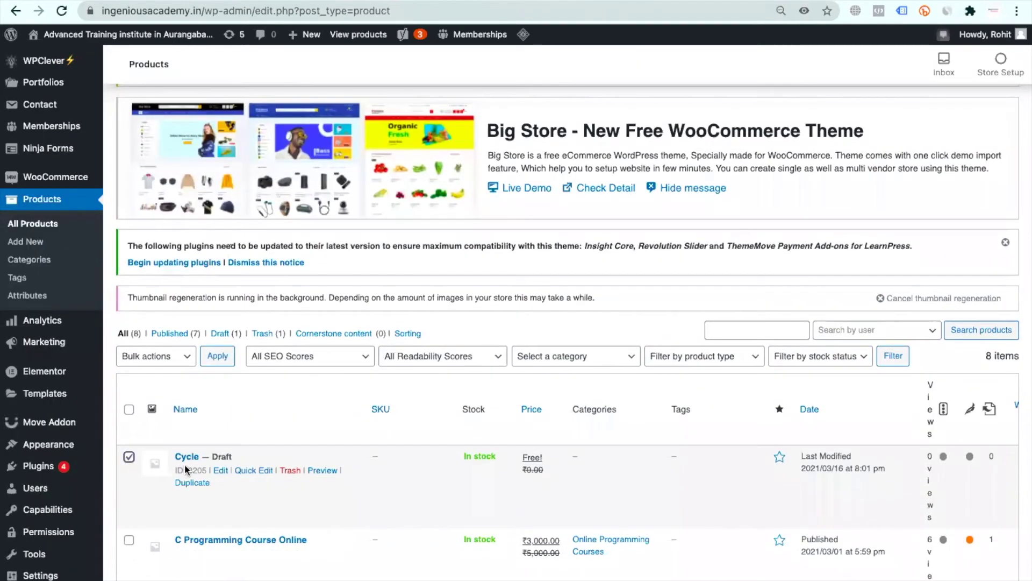
{"action": "left_click", "coordinate": [291, 471]}
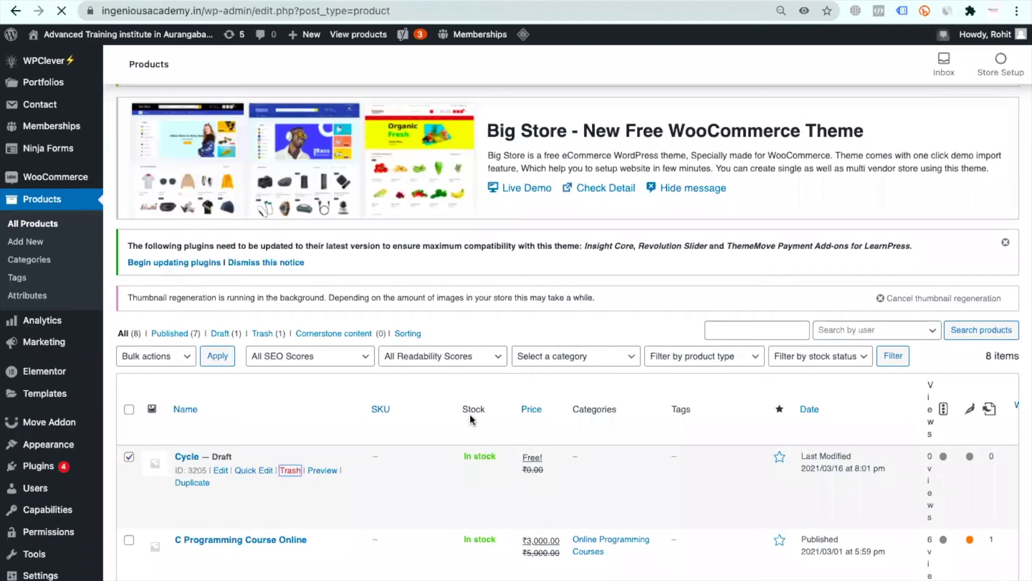
Set the Product widget's course grid to 6 columns and check the course rows in the Elementor editor.
{"action": "scroll", "coordinate": [470, 414], "scroll_direction": "down", "scroll_amount": 7}
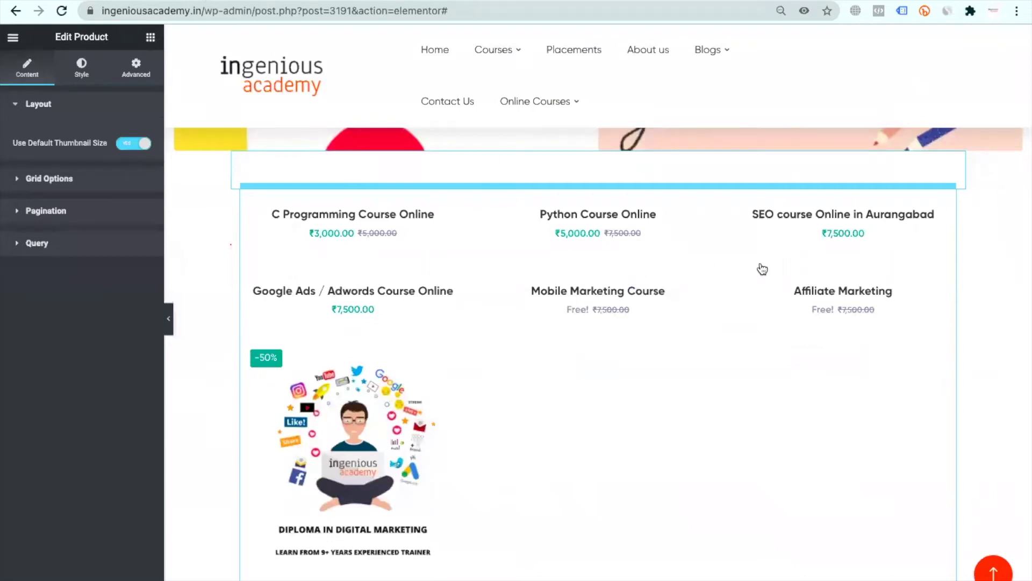
{"action": "scroll", "coordinate": [794, 343], "scroll_direction": "down", "scroll_amount": 5}
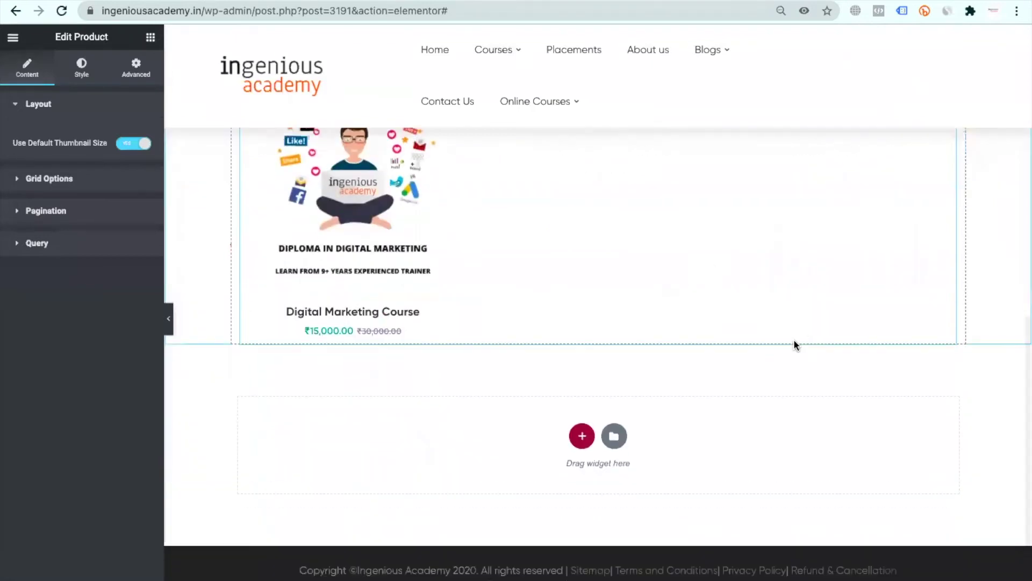
{"action": "left_click", "coordinate": [70, 178]}
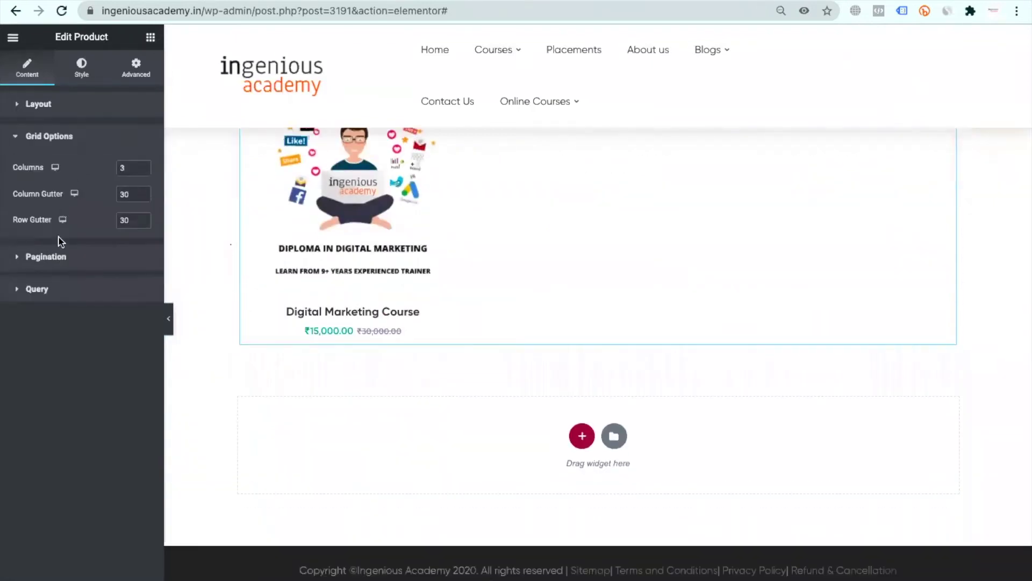
{"action": "left_click", "coordinate": [131, 168]}
{"action": "key", "text": "BackSpace"}
{"action": "type", "text": "6"}
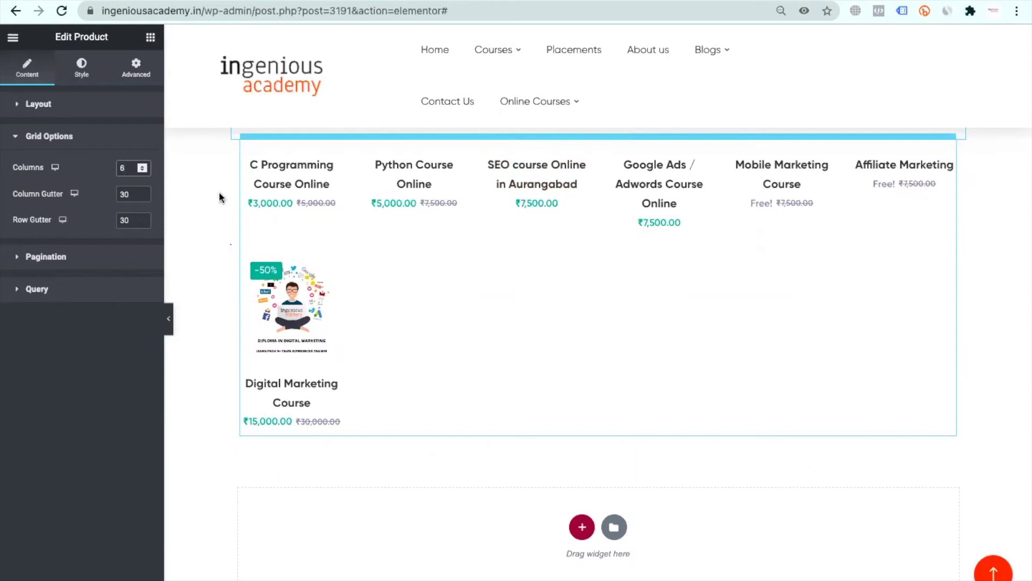
{"action": "scroll", "coordinate": [293, 218], "scroll_direction": "up", "scroll_amount": 2}
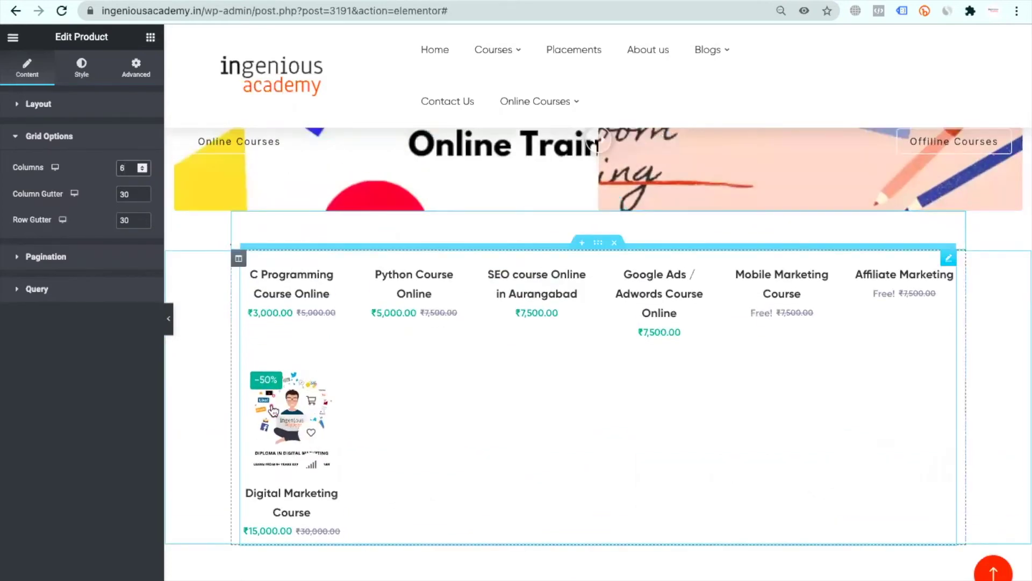
{"action": "scroll", "coordinate": [279, 333], "scroll_direction": "down", "scroll_amount": 3}
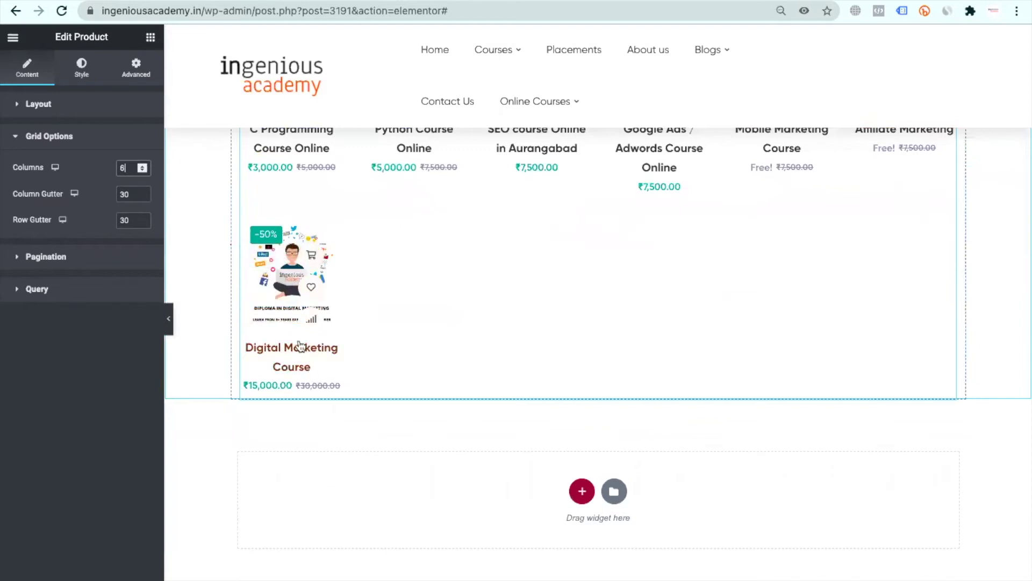
Look through the Courses page preview from banner to course list and compare its layout at smaller browser zoom levels.
{"action": "scroll", "coordinate": [312, 357], "scroll_direction": "up", "scroll_amount": 6}
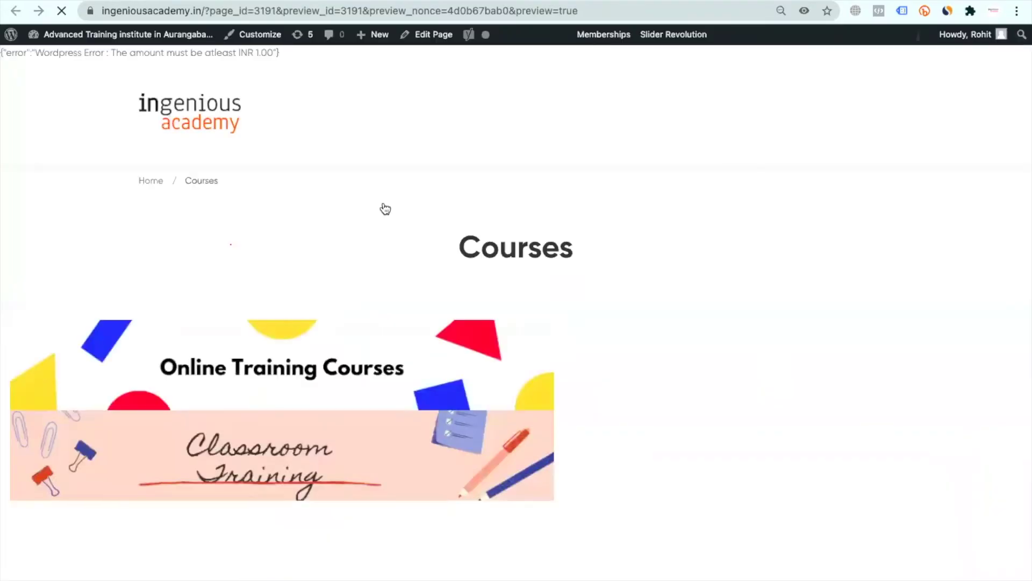
{"action": "scroll", "coordinate": [384, 204], "scroll_direction": "down", "scroll_amount": 7}
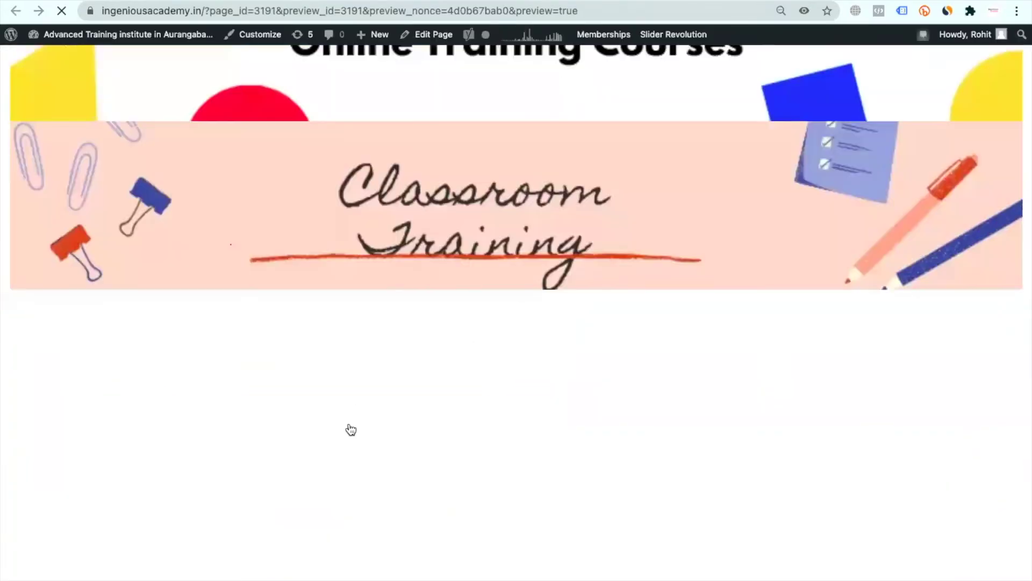
{"action": "scroll", "coordinate": [161, 301], "scroll_direction": "up", "scroll_amount": 2}
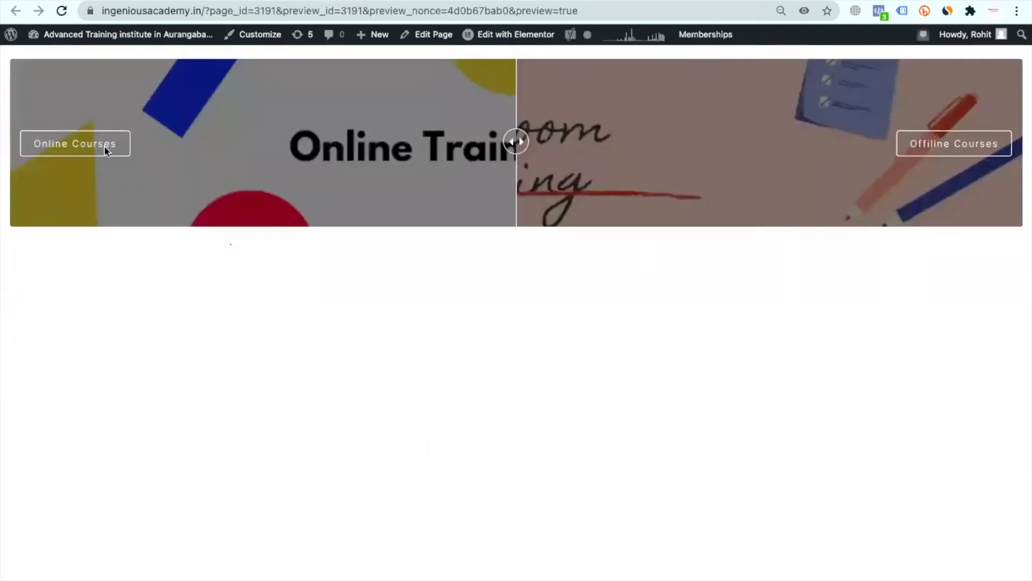
{"action": "scroll", "coordinate": [571, 218], "scroll_direction": "down", "scroll_amount": 8}
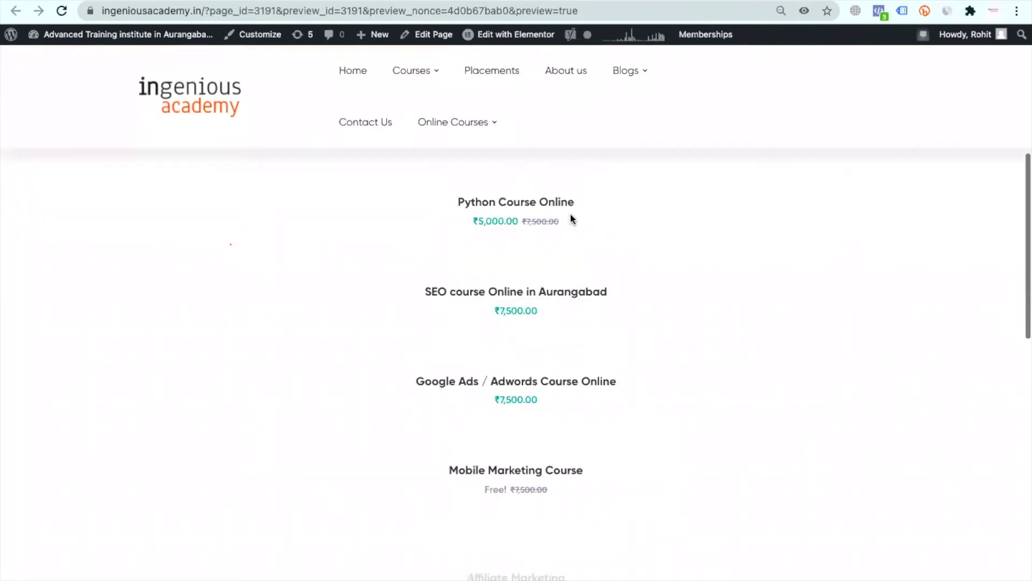
{"action": "scroll", "coordinate": [570, 213], "scroll_direction": "up", "scroll_amount": 8}
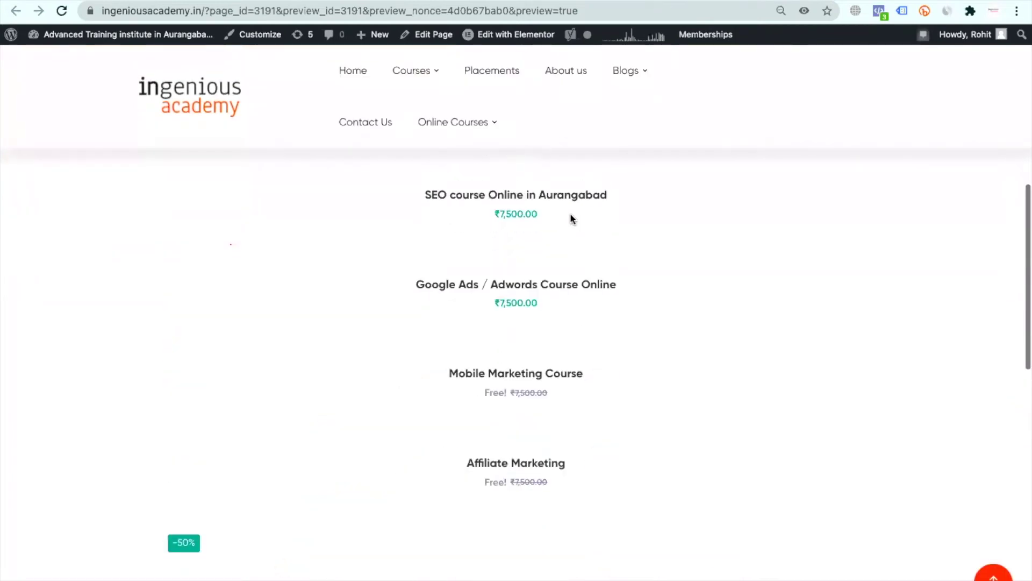
{"action": "key", "text": "super+minus"}
{"action": "key", "text": "super+minus"}
{"action": "key", "text": "super+minus"}
{"action": "key", "text": "super+minus"}
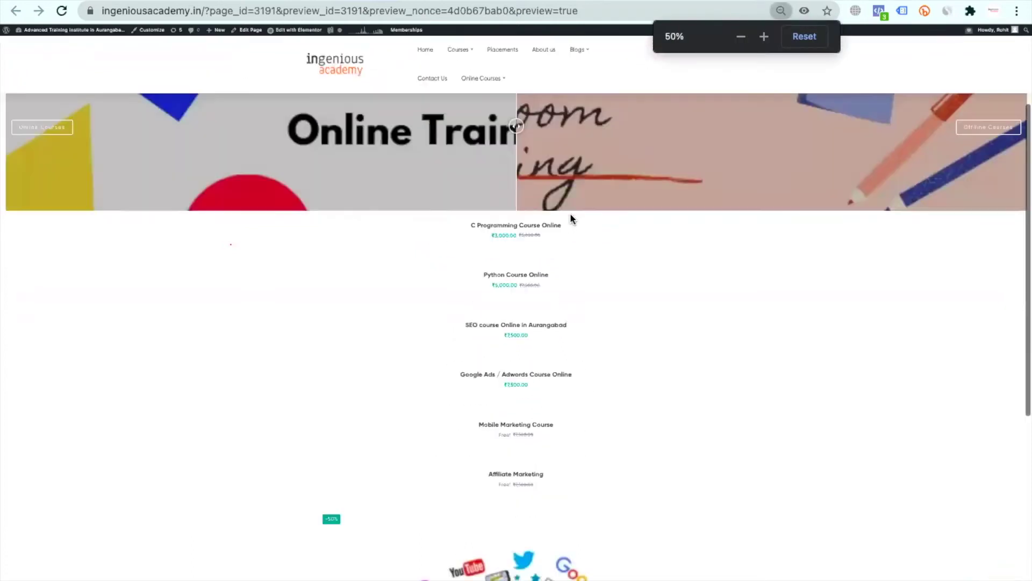
{"action": "key", "text": "super+equal"}
{"action": "key", "text": "super+equal"}
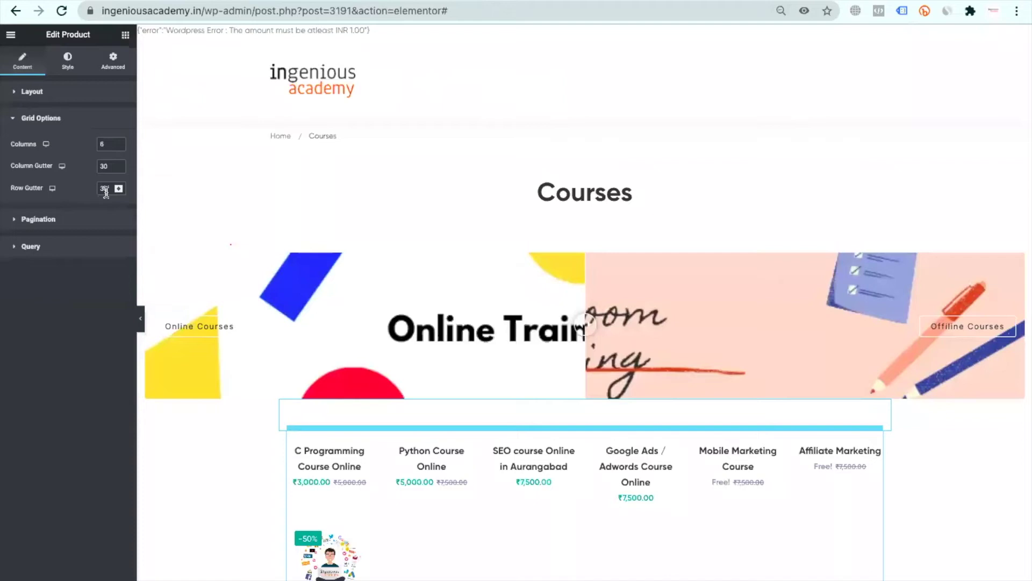
Examine the Product widget's pagination choices, query settings and layout option in the Elementor editor.
{"action": "left_click", "coordinate": [67, 220]}
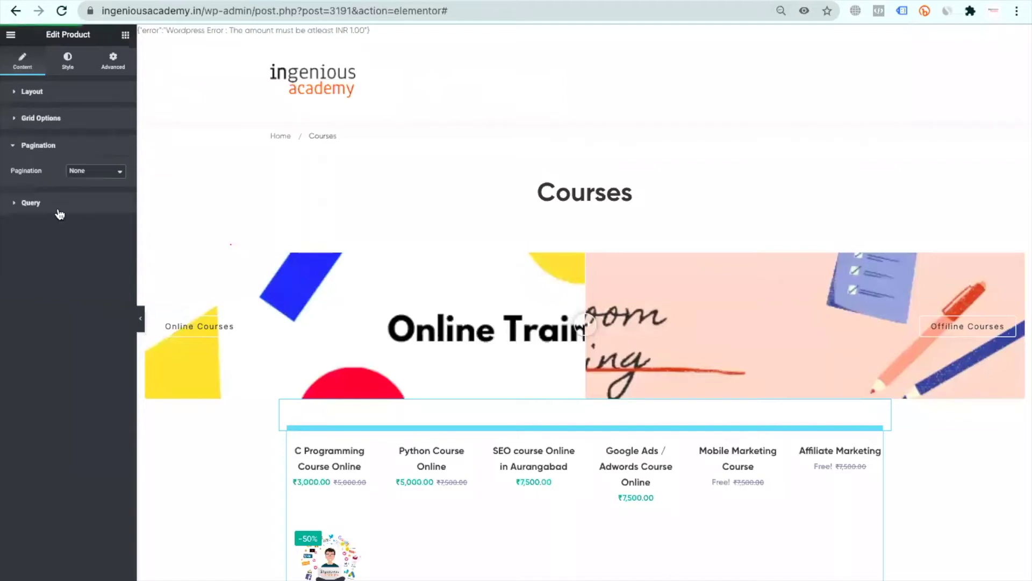
{"action": "left_click", "coordinate": [101, 172]}
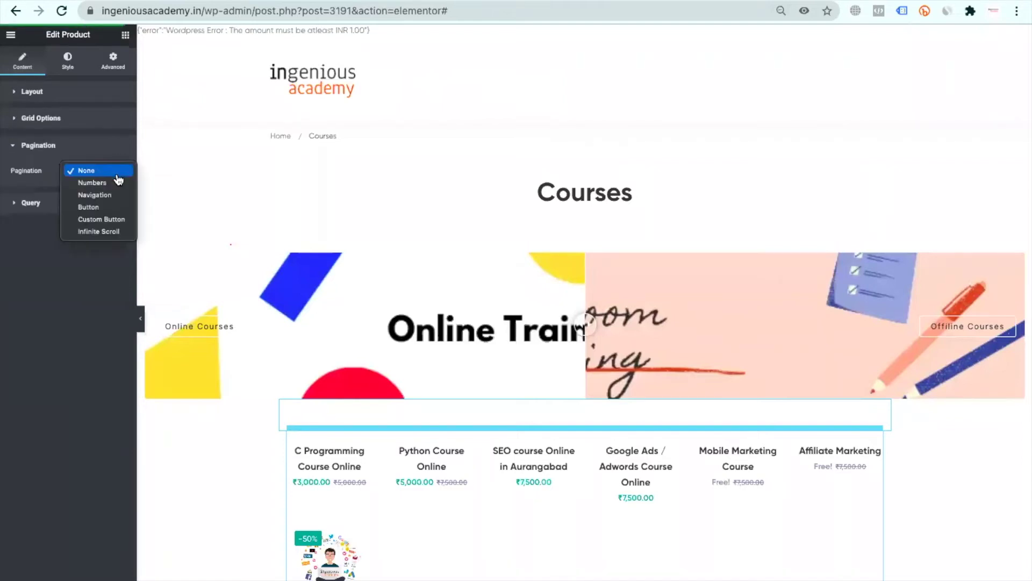
{"action": "left_click", "coordinate": [32, 211]}
{"action": "left_click", "coordinate": [32, 209]}
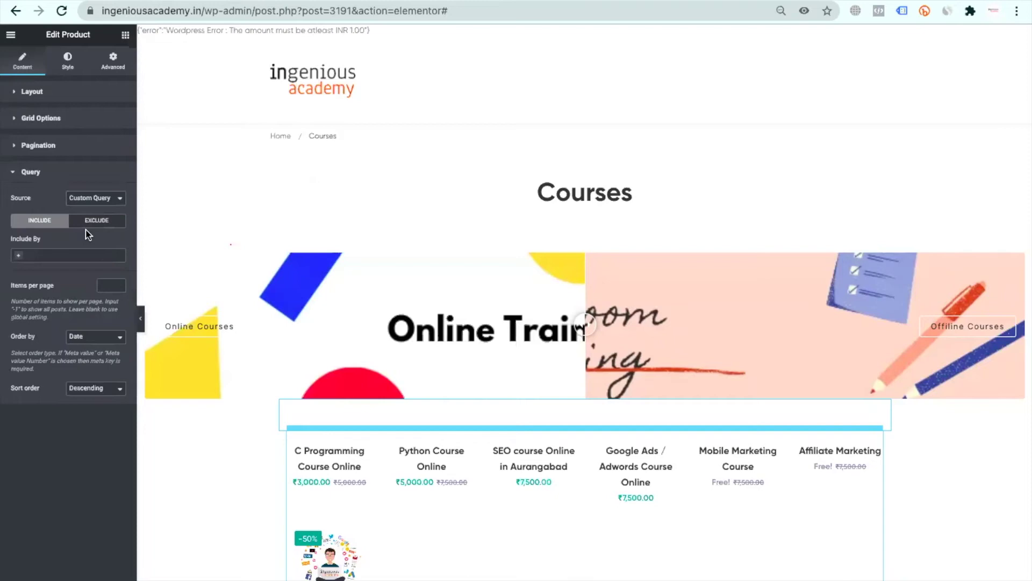
{"action": "left_click", "coordinate": [22, 94]}
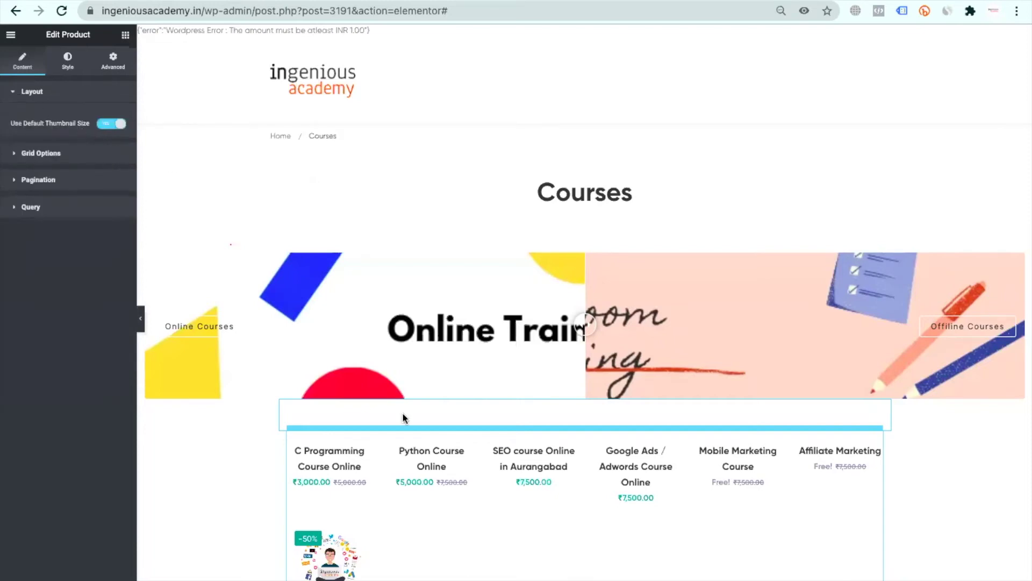
{"action": "scroll", "coordinate": [491, 131], "scroll_direction": "down", "scroll_amount": 2}
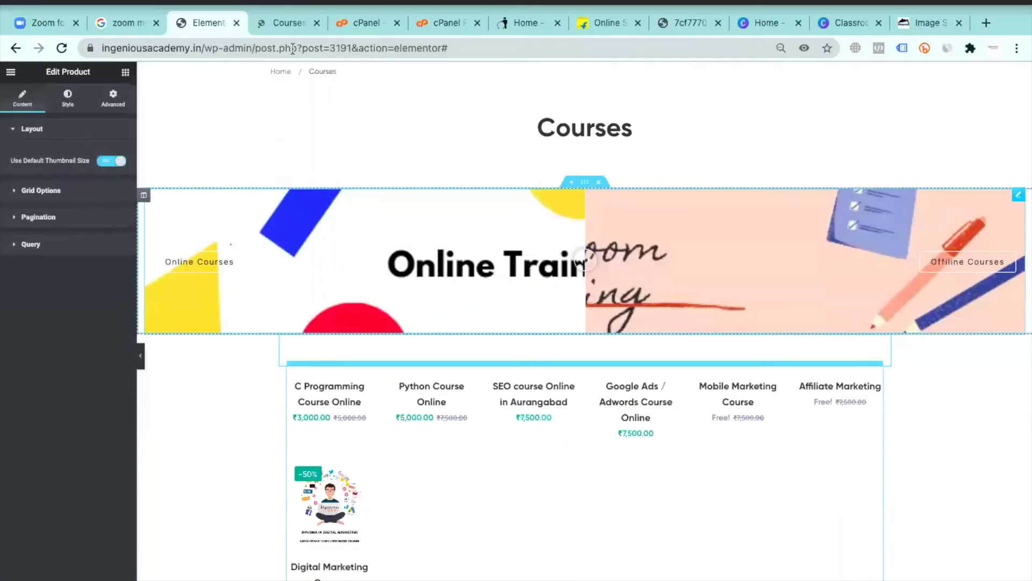
Reload the Courses page preview and examine how the course products are arranged below the banner.
{"action": "left_click", "coordinate": [289, 24]}
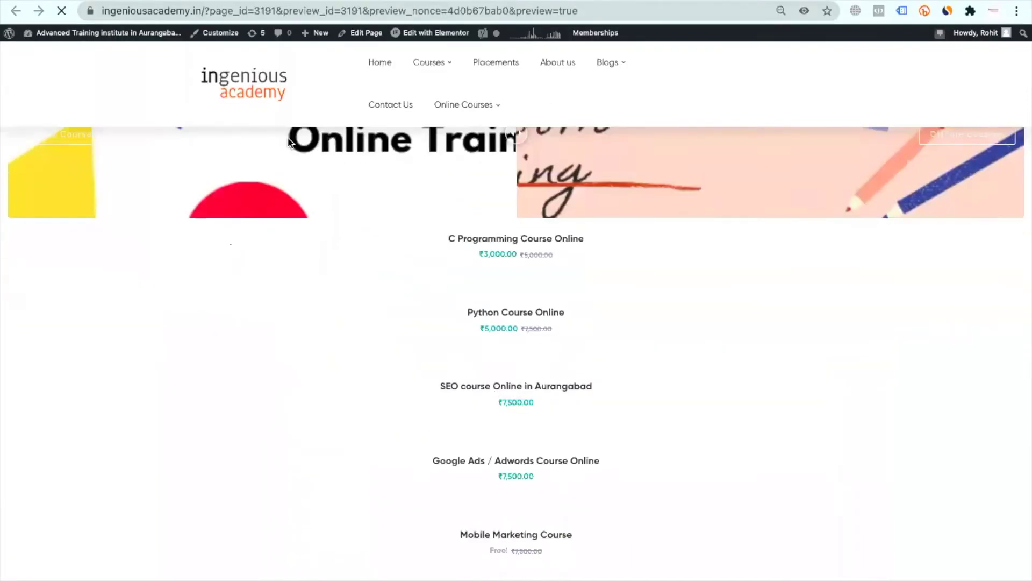
{"action": "scroll", "coordinate": [487, 262], "scroll_direction": "down", "scroll_amount": 5}
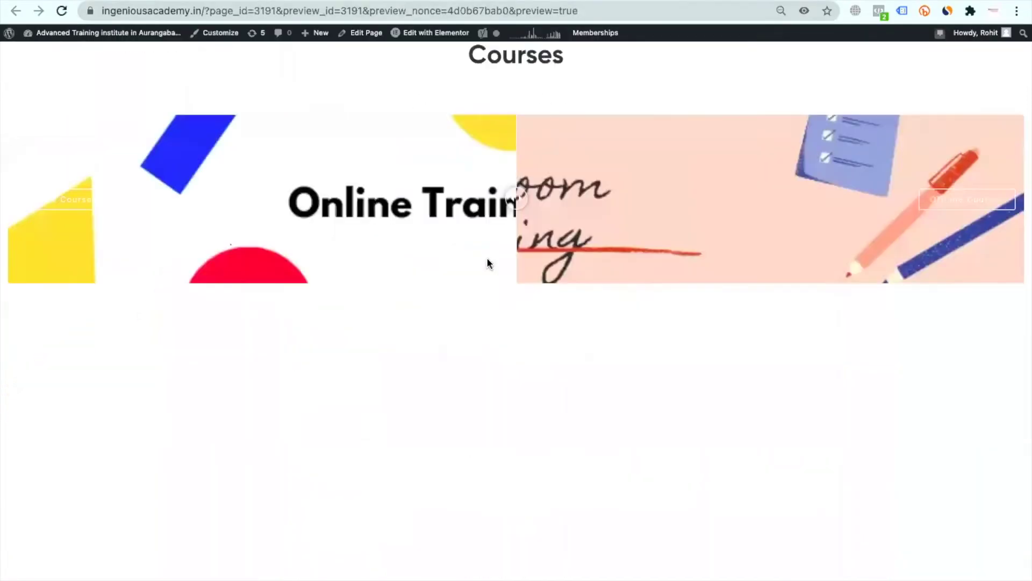
{"action": "scroll", "coordinate": [631, 297], "scroll_direction": "down", "scroll_amount": 3}
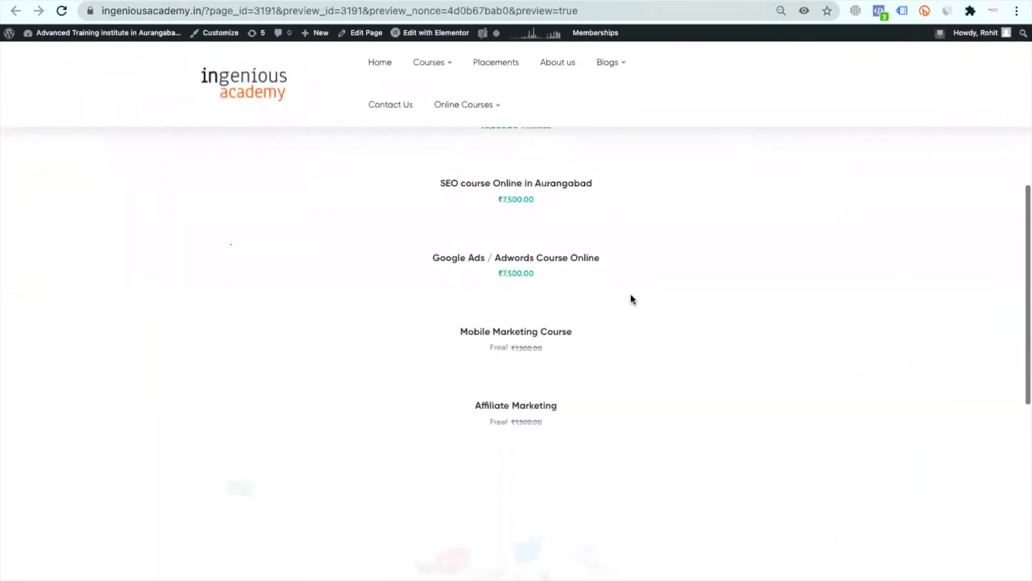
{"action": "scroll", "coordinate": [630, 299], "scroll_direction": "up", "scroll_amount": 4}
{"action": "scroll", "coordinate": [631, 300], "scroll_direction": "down", "scroll_amount": 13}
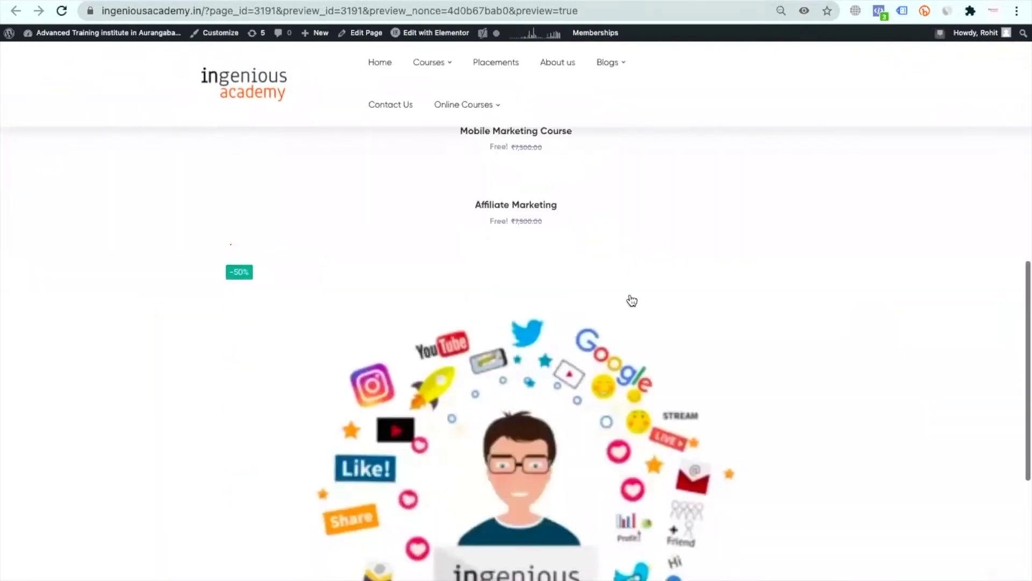
{"action": "scroll", "coordinate": [634, 308], "scroll_direction": "up", "scroll_amount": 3}
{"action": "scroll", "coordinate": [545, 497], "scroll_direction": "down", "scroll_amount": 3}
{"action": "scroll", "coordinate": [548, 486], "scroll_direction": "up", "scroll_amount": 1}
{"action": "scroll", "coordinate": [548, 487], "scroll_direction": "up", "scroll_amount": 10}
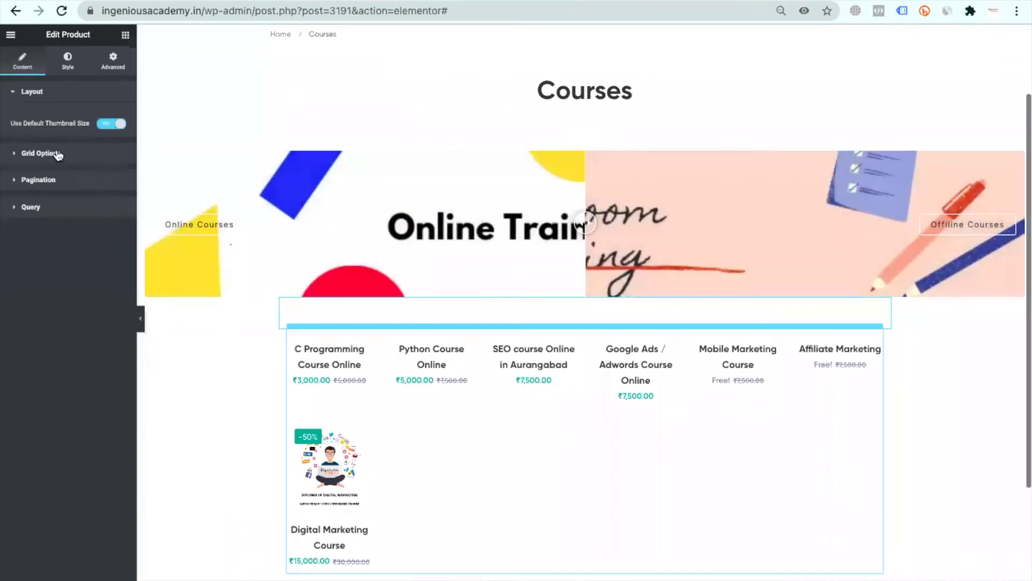
Turn off the Product widget's default thumbnail size in the Elementor editor and set its image size to Thumbnail.
{"action": "left_click", "coordinate": [54, 154]}
{"action": "left_click", "coordinate": [32, 92]}
{"action": "left_click", "coordinate": [109, 123]}
{"action": "left_click", "coordinate": [109, 150]}
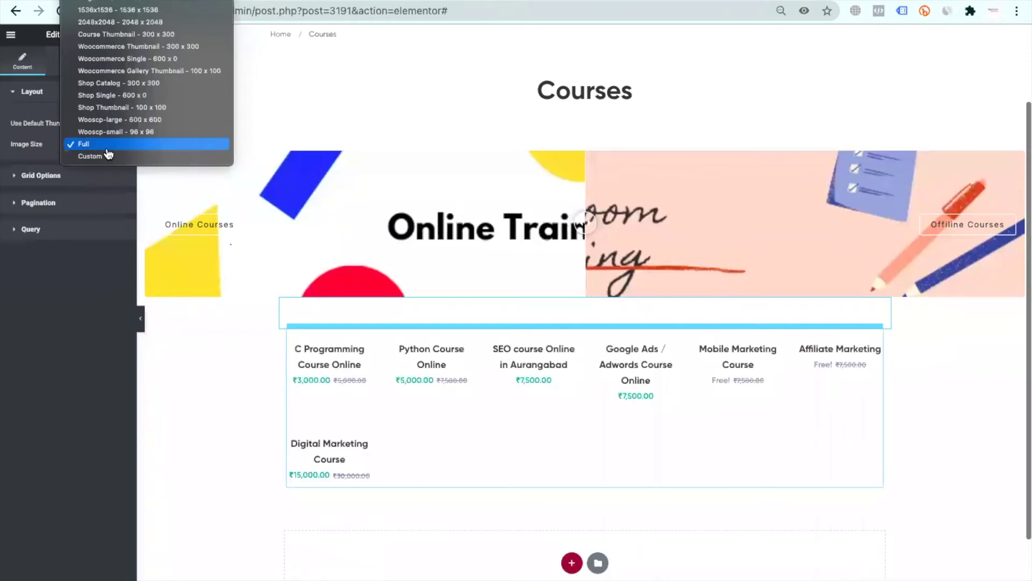
{"action": "scroll", "coordinate": [108, 154], "scroll_direction": "up", "scroll_amount": 2}
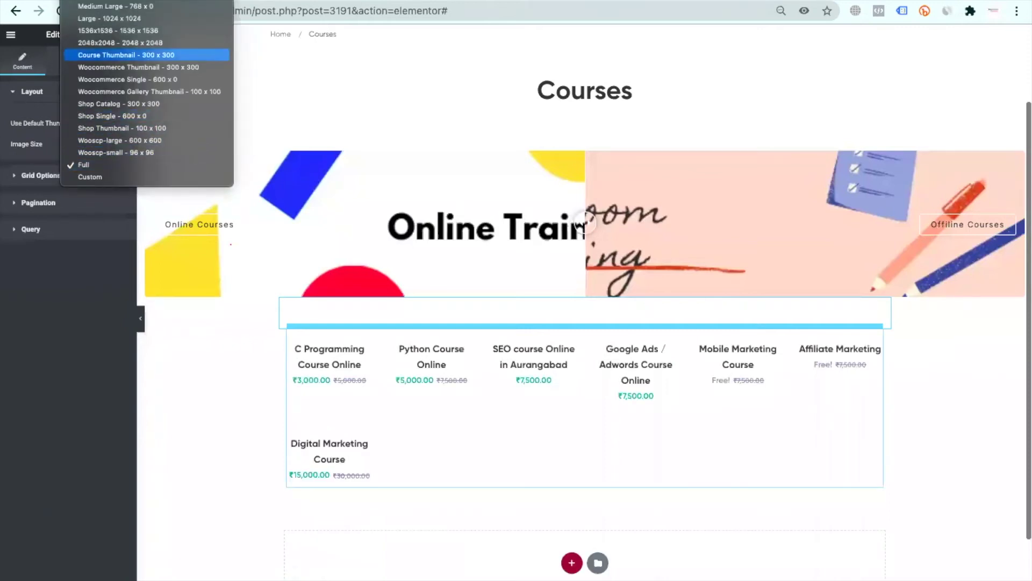
{"action": "left_click", "coordinate": [108, 6]}
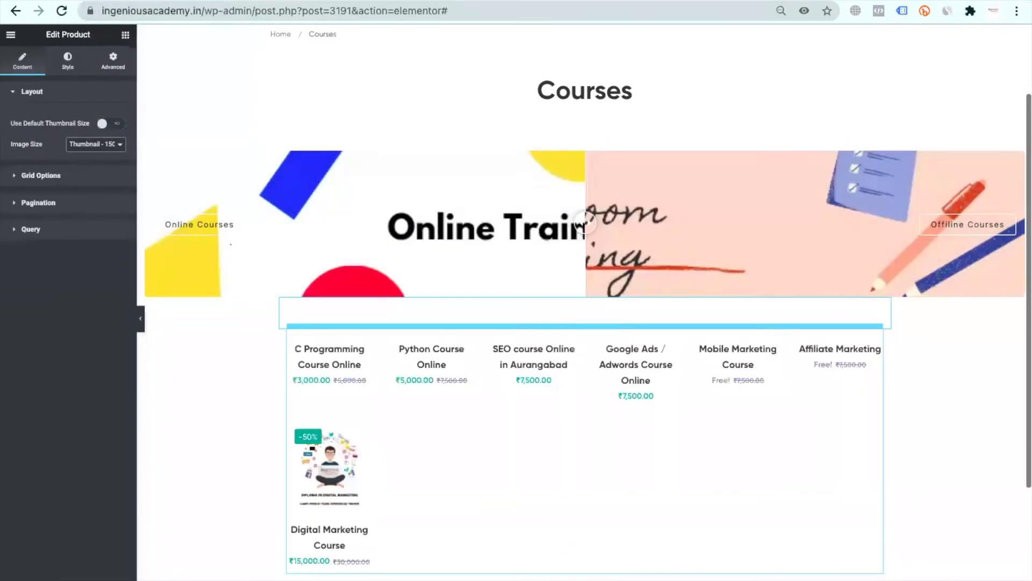
Update the Courses page to save the Product widget's thumbnail setting.
{"action": "left_click", "coordinate": [70, 571]}
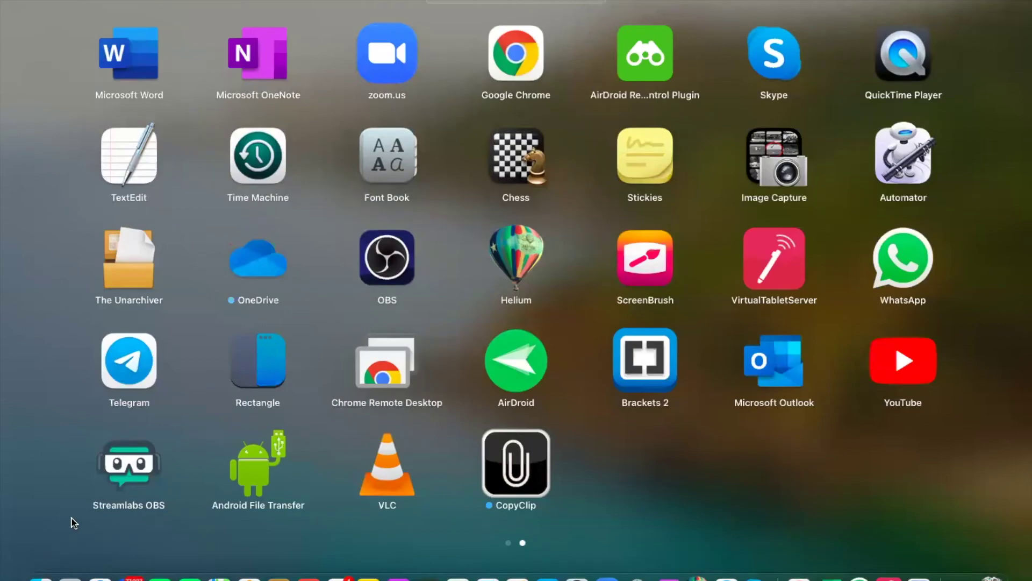
{"action": "left_click", "coordinate": [74, 522]}
{"action": "left_click", "coordinate": [70, 575]}
{"action": "left_click", "coordinate": [63, 521]}
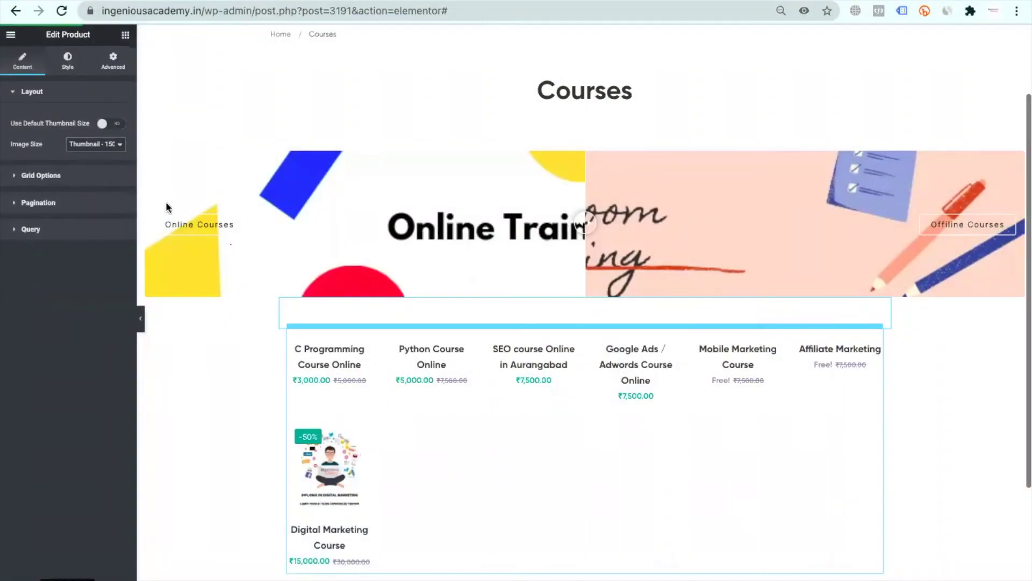
Reload the Courses page preview, examine how the course products are arranged below the banner, and close the preview.
{"action": "left_click", "coordinate": [387, 7]}
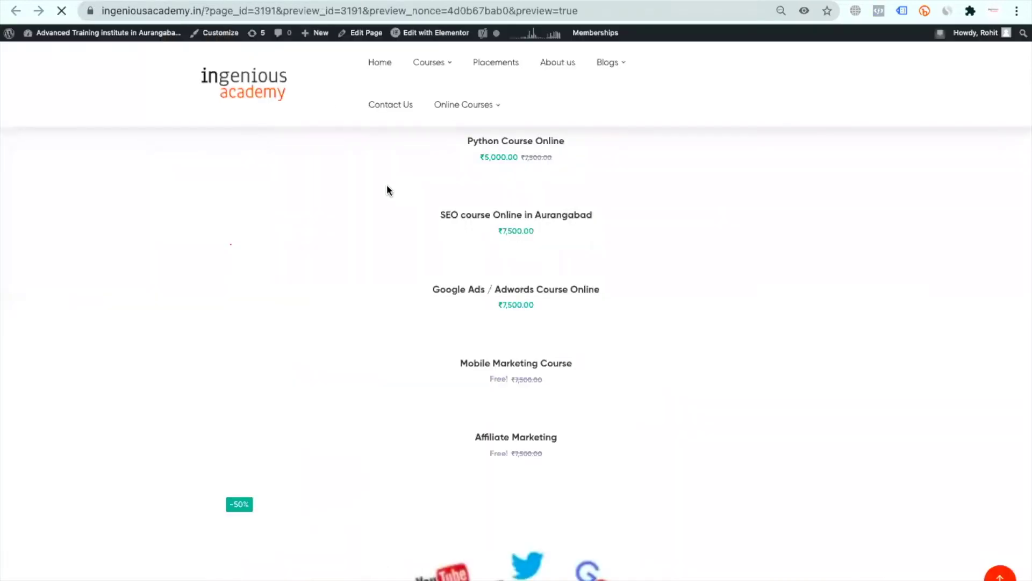
{"action": "mouse_move", "coordinate": [261, 3]}
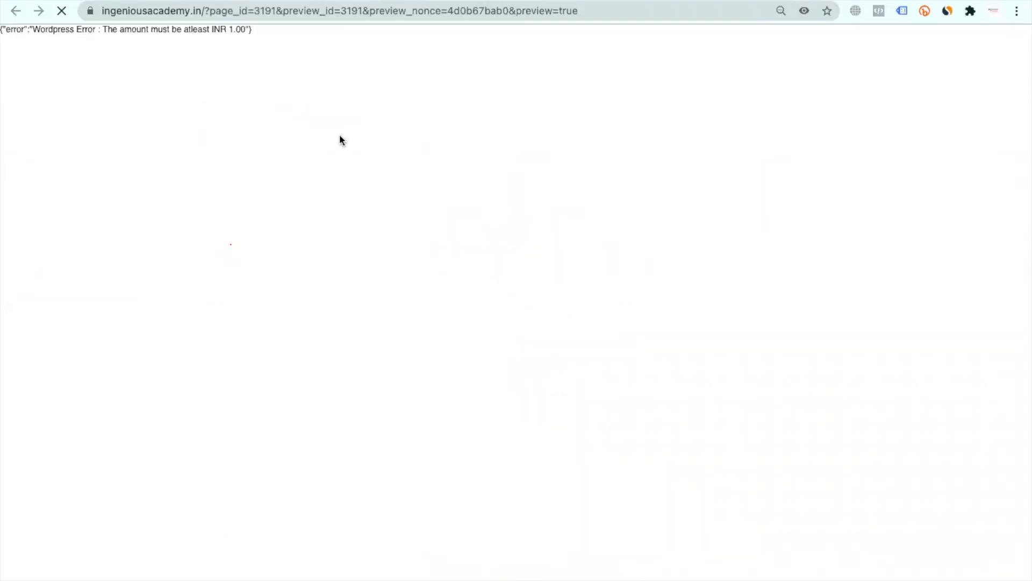
{"action": "scroll", "coordinate": [340, 137], "scroll_direction": "down", "scroll_amount": 5}
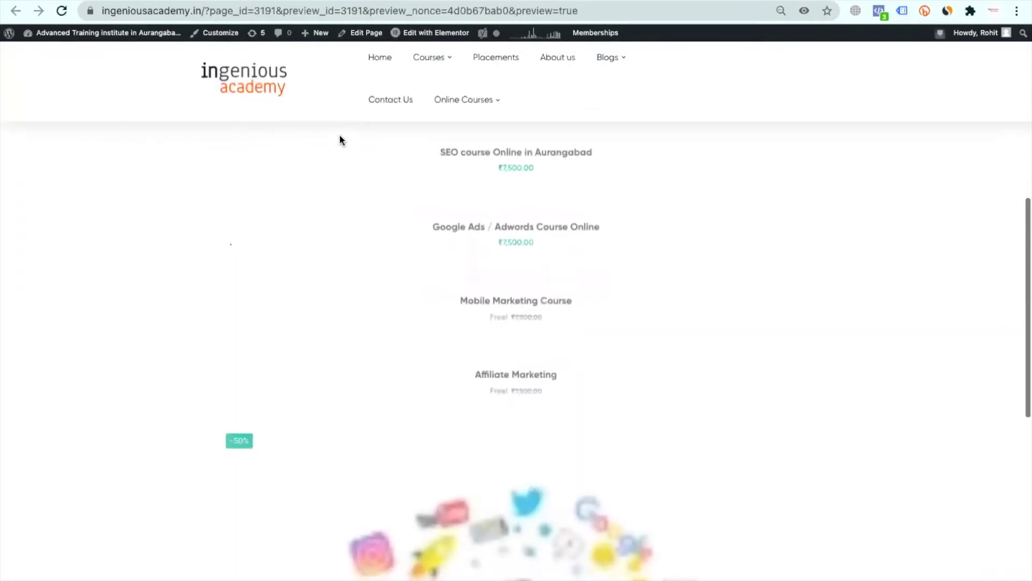
{"action": "scroll", "coordinate": [340, 140], "scroll_direction": "down", "scroll_amount": 3}
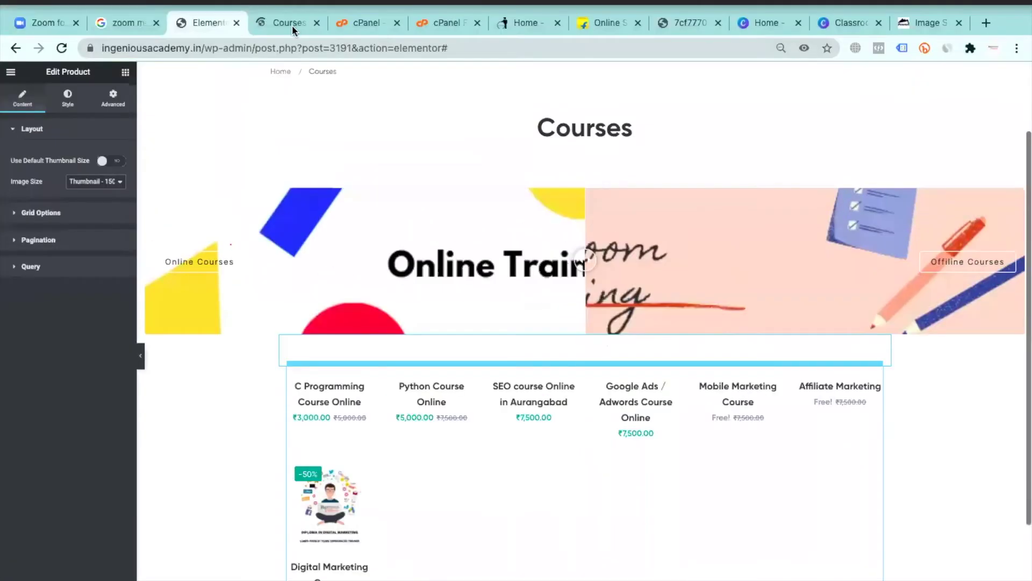
{"action": "left_click", "coordinate": [292, 25]}
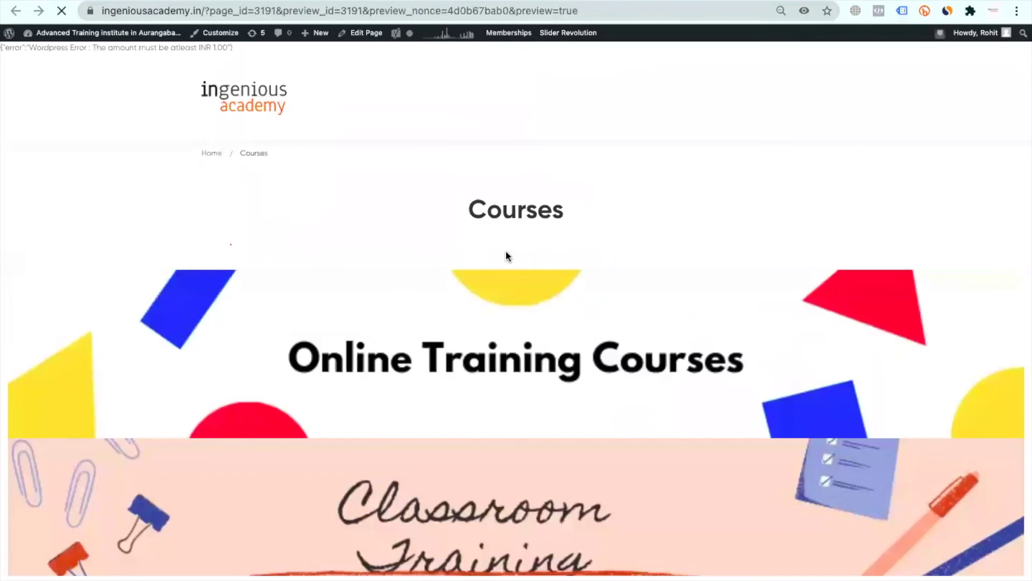
{"action": "scroll", "coordinate": [505, 251], "scroll_direction": "down", "scroll_amount": 7}
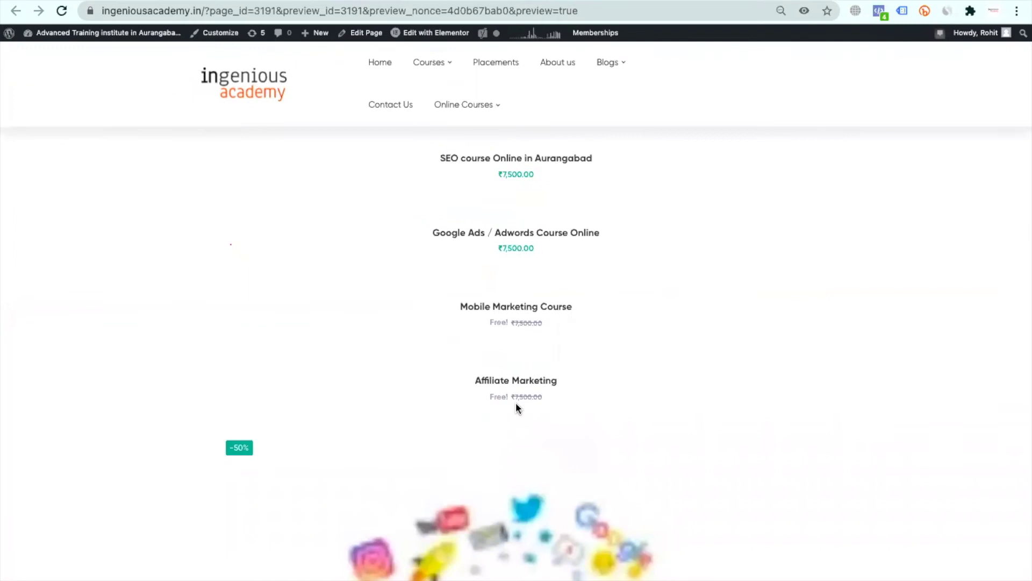
{"action": "scroll", "coordinate": [536, 457], "scroll_direction": "up", "scroll_amount": 2}
{"action": "scroll", "coordinate": [538, 458], "scroll_direction": "up", "scroll_amount": 2}
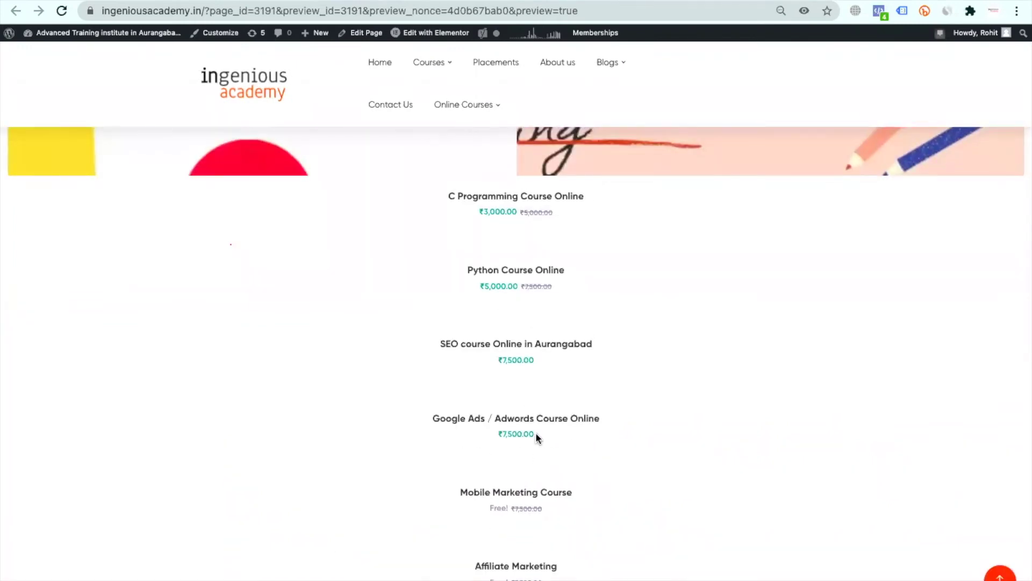
{"action": "scroll", "coordinate": [536, 436], "scroll_direction": "up", "scroll_amount": 2}
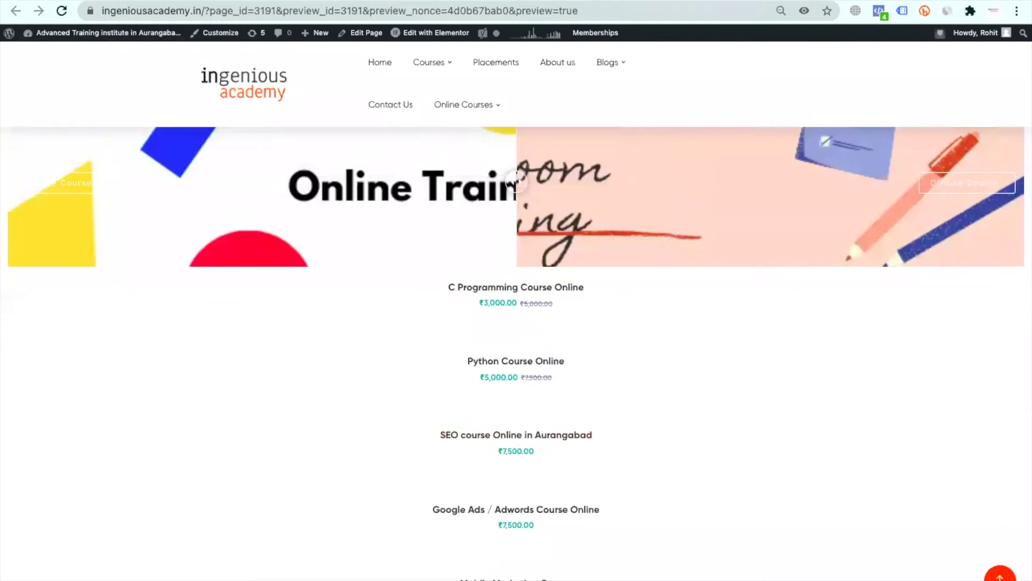
{"action": "key", "text": "ctrl+w"}
Delete the section holding the Product widget and add a new single-column section below the banner.
{"action": "scroll", "coordinate": [484, 341], "scroll_direction": "down", "scroll_amount": 2}
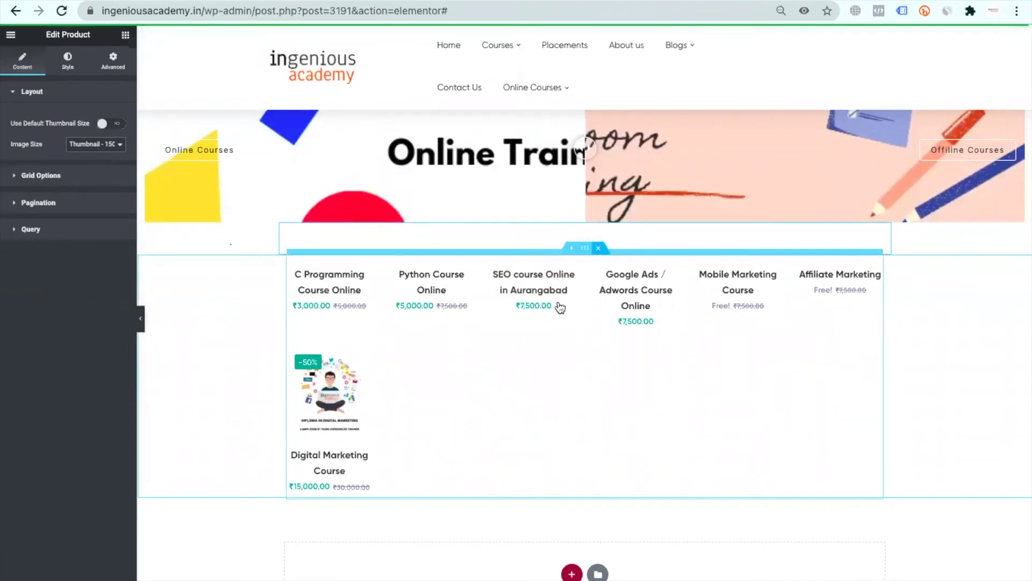
{"action": "left_click", "coordinate": [596, 249]}
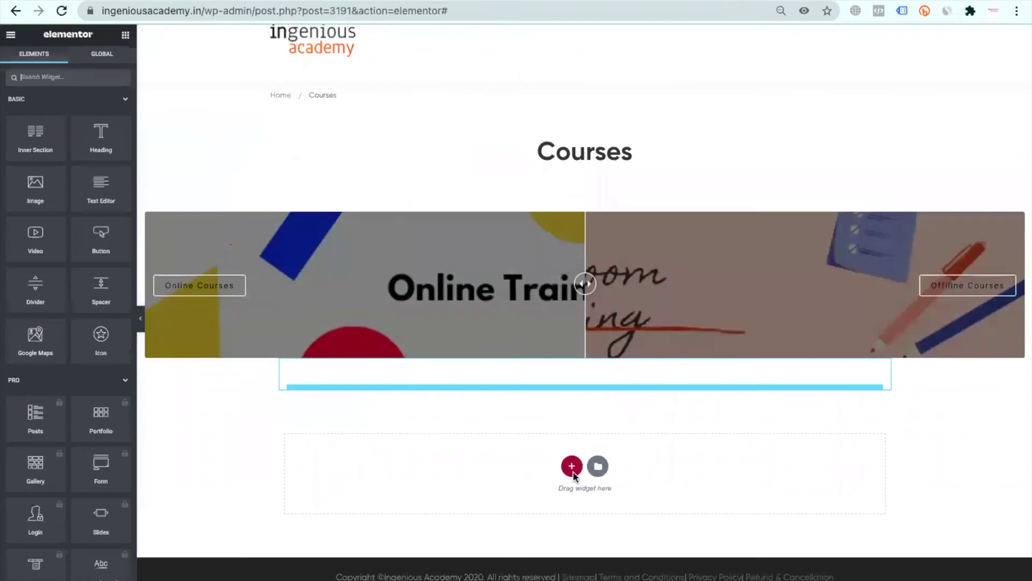
{"action": "left_click", "coordinate": [574, 470]}
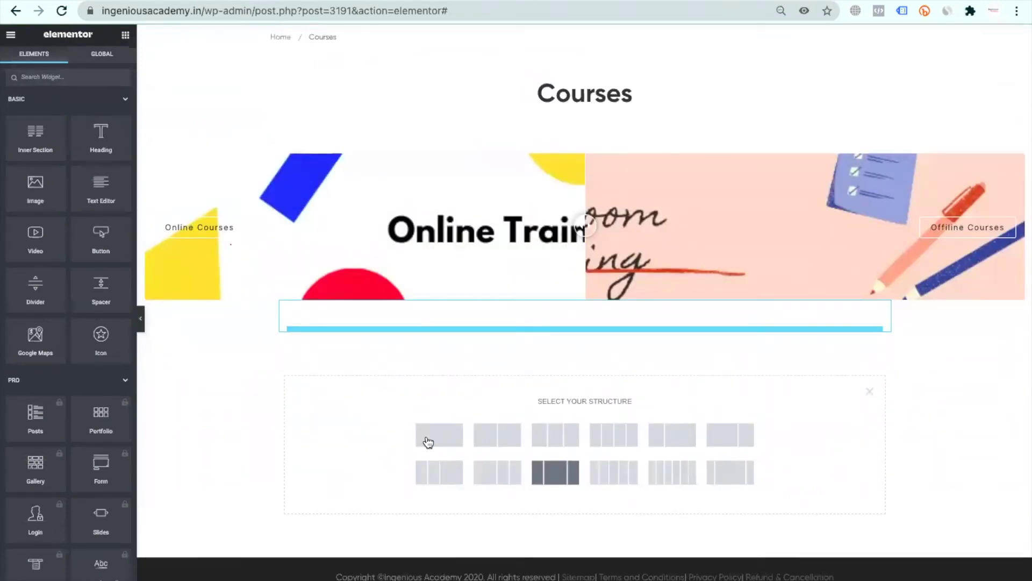
{"action": "left_click", "coordinate": [428, 442]}
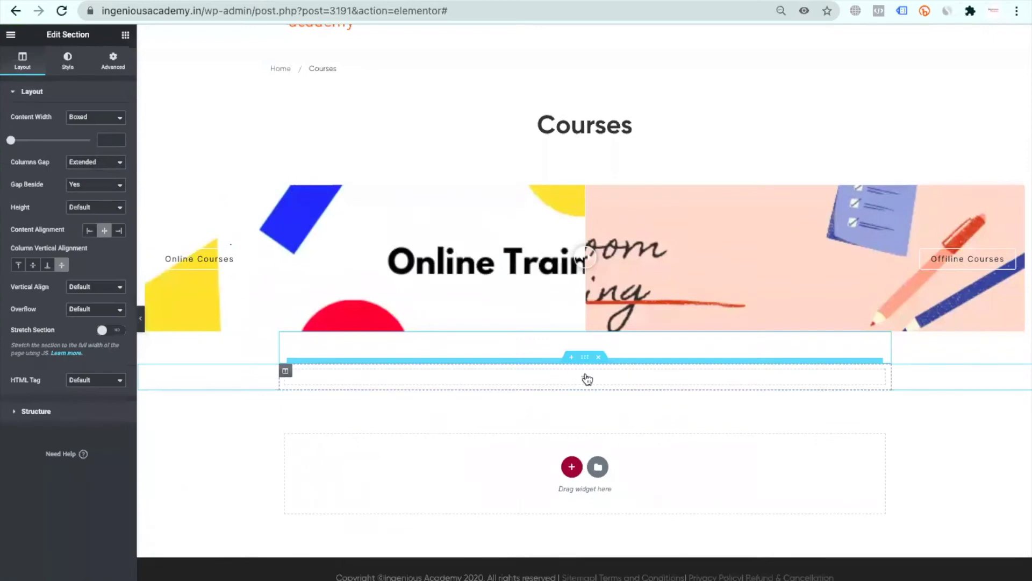
Search the widgets for "woo", place the Shop Product Grid widget in the new section, and set its layout to Layout Two.
{"action": "left_click", "coordinate": [125, 35]}
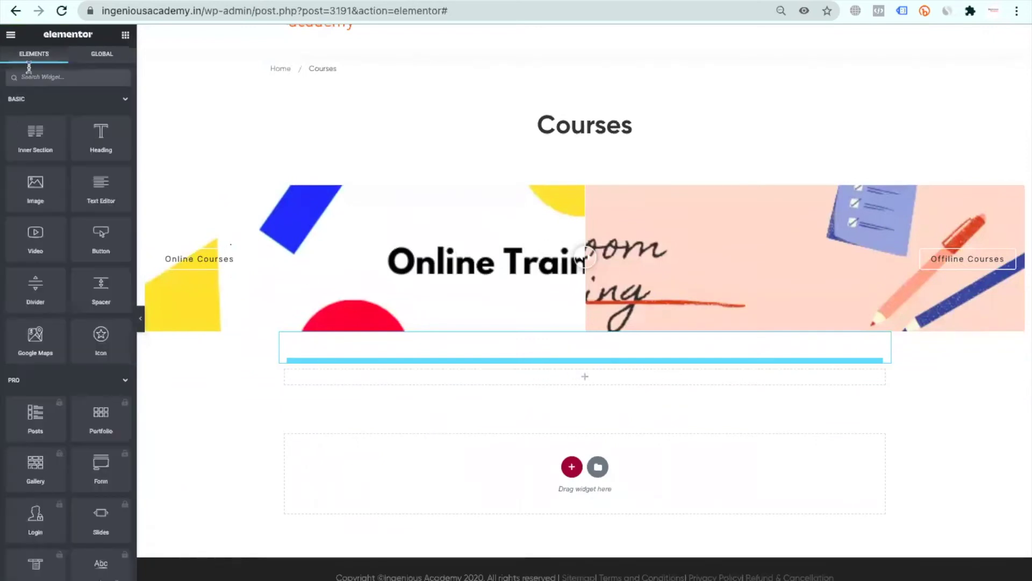
{"action": "left_click", "coordinate": [34, 76]}
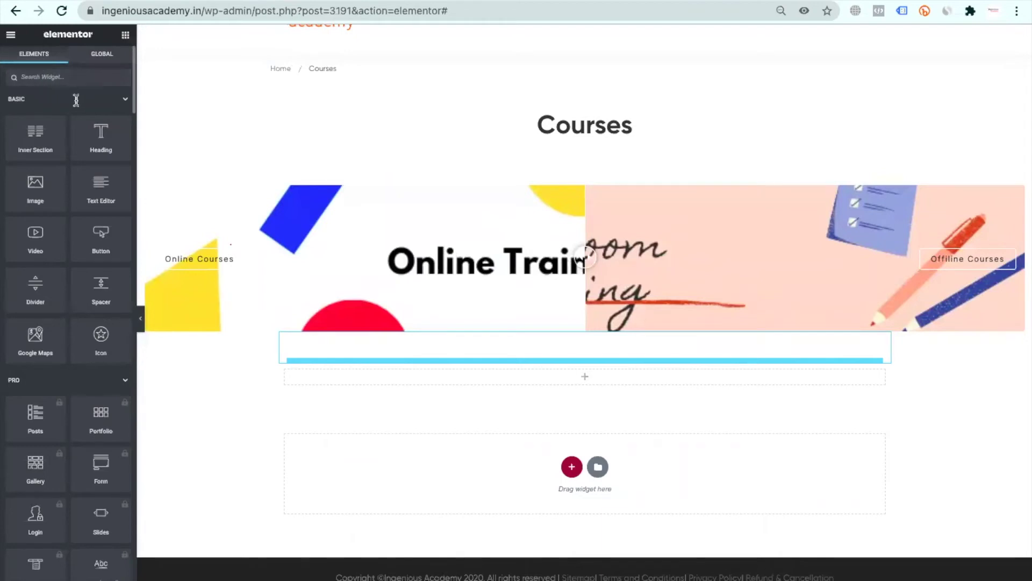
{"action": "type", "text": "woo"}
{"action": "left_click_drag", "start_coordinate": [48, 109], "coordinate": [612, 422]}
{"action": "left_click_drag", "start_coordinate": [603, 387], "coordinate": [580, 385]}
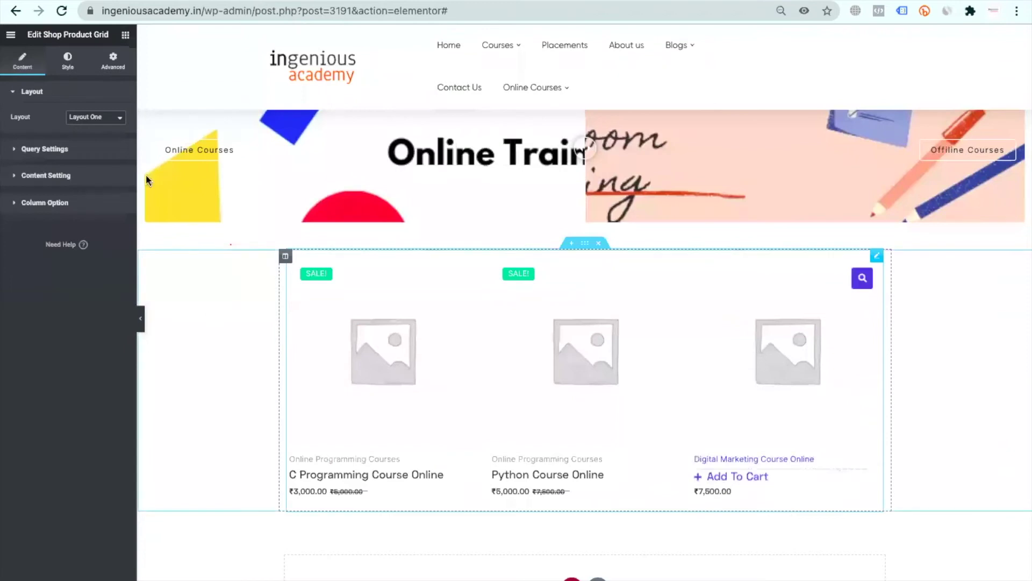
{"action": "left_click", "coordinate": [89, 126]}
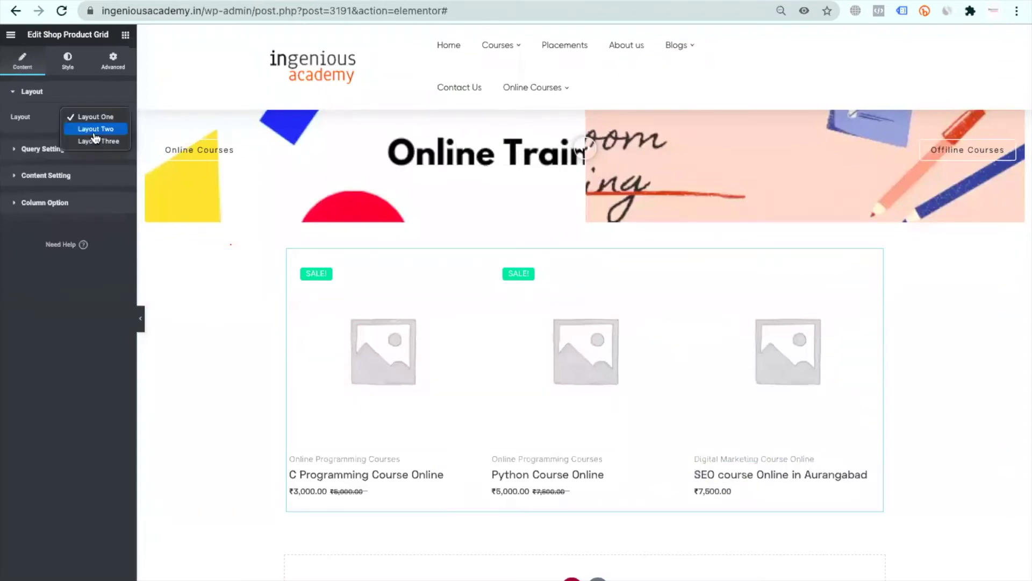
{"action": "left_click", "coordinate": [94, 132]}
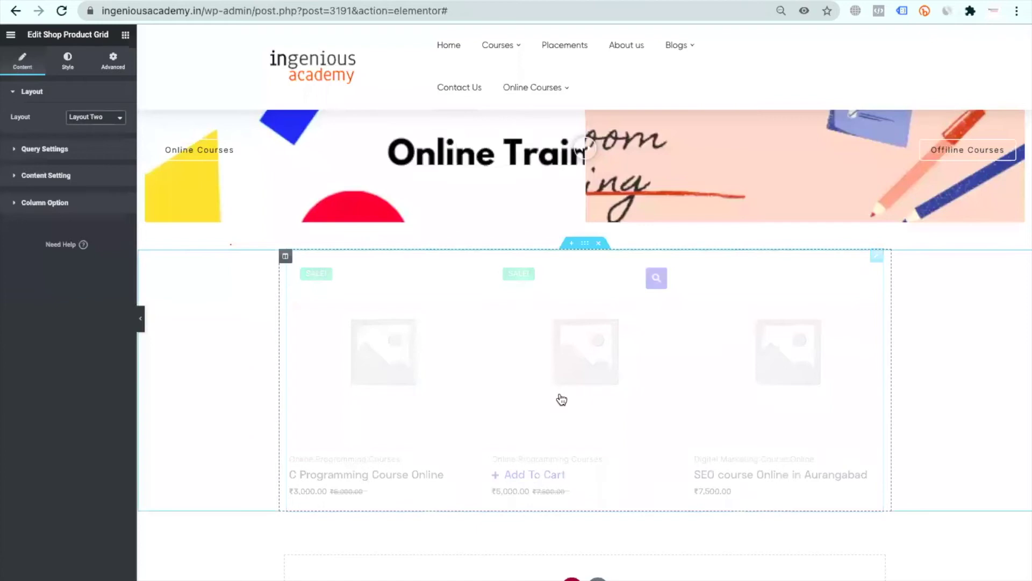